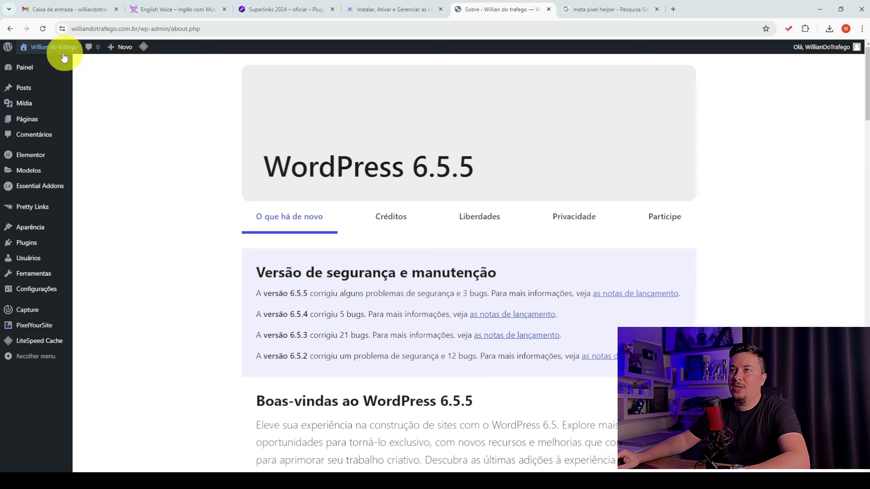
# Step: Compare the domain in the WordPress admin address with the domain noted in Notepad, and return to the admin page
pyautogui.moveTo(59, 54)
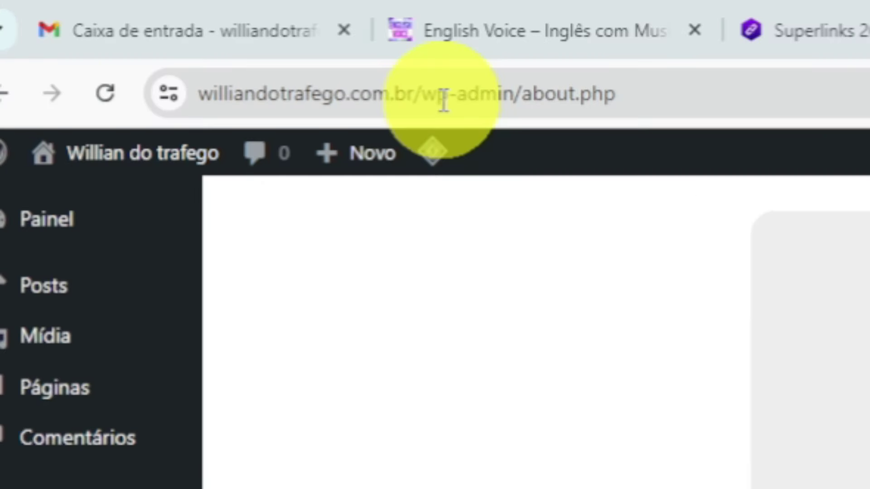
pyautogui.moveTo(138, 28); pyautogui.dragTo(64, 32)
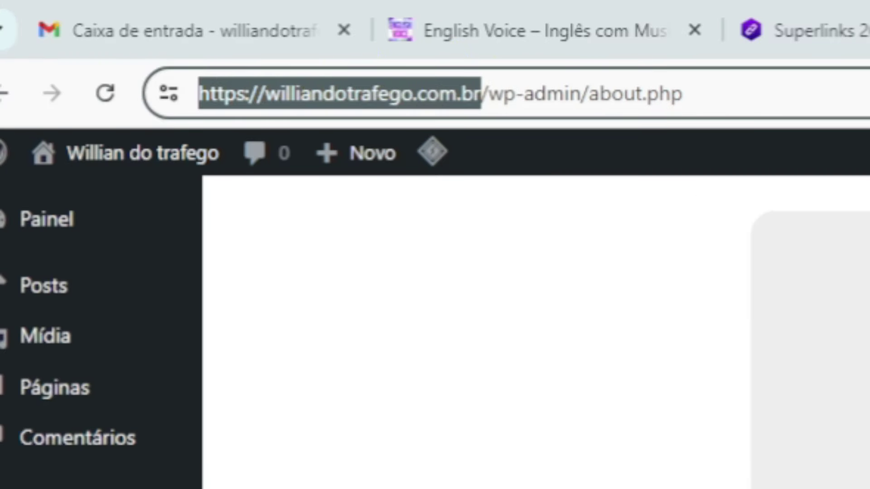
pyautogui.hotkey('alt', 'Tab')
pyautogui.click(415, 157)
pyautogui.tripleClick(414, 157)
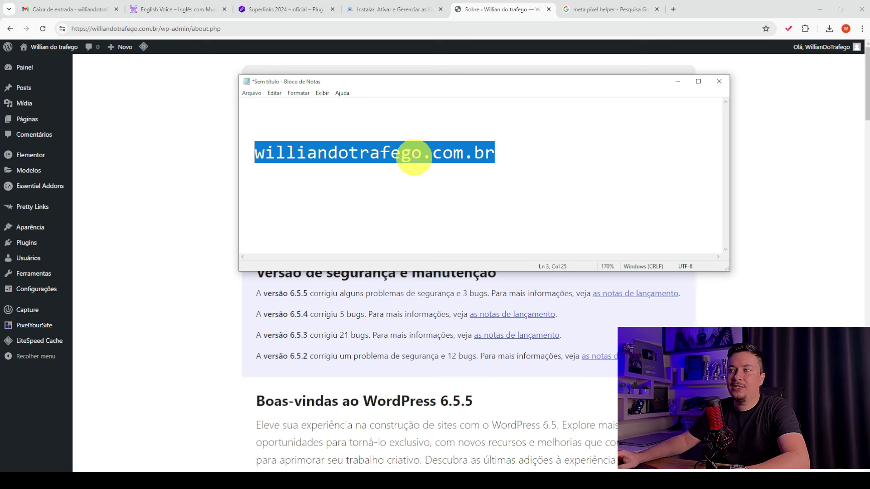
pyautogui.click(678, 85)
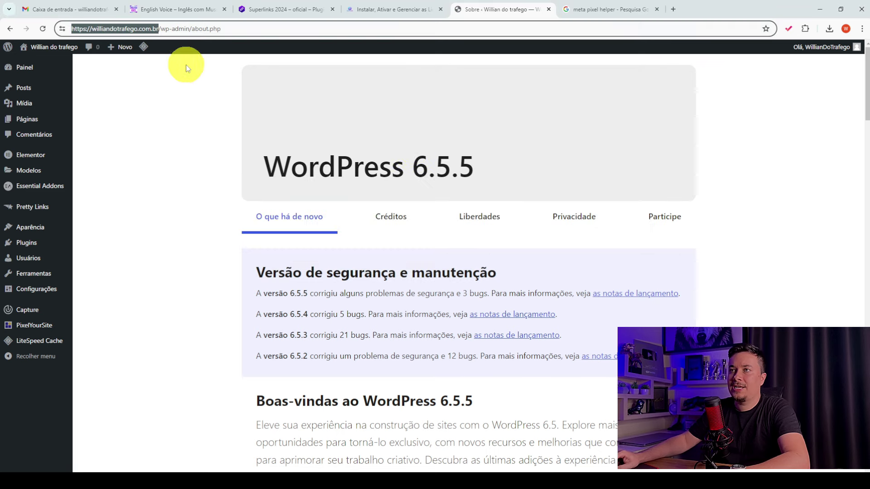
pyautogui.click(188, 145)
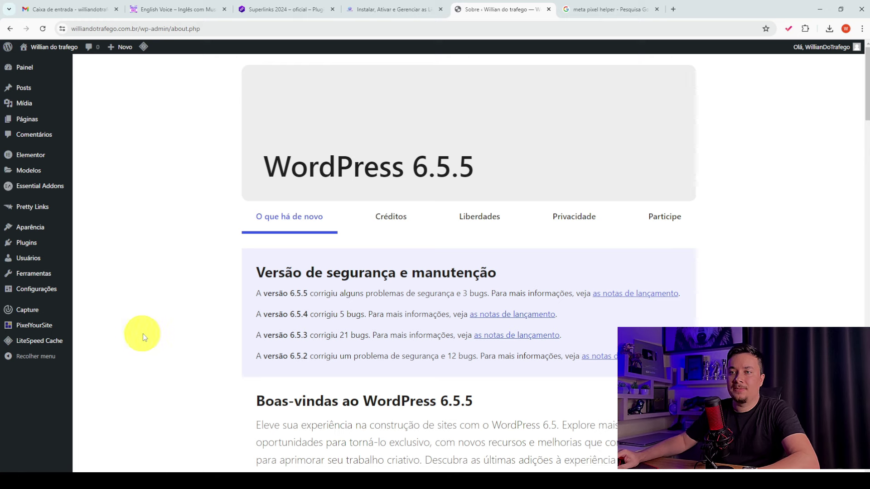
# Step: Open the WordPress permalink settings and save the permalink structure as Nome do post
pyautogui.moveTo(40, 290)
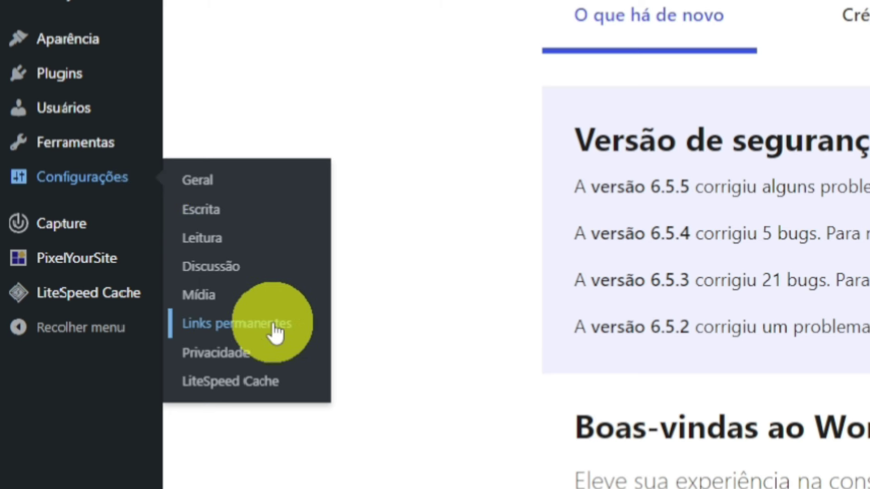
pyautogui.click(273, 326)
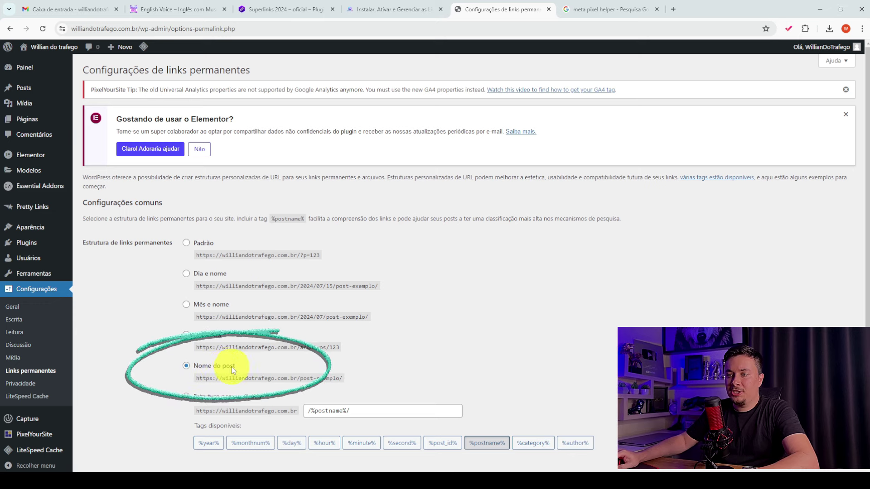
pyautogui.scroll(-3, 177, 366)
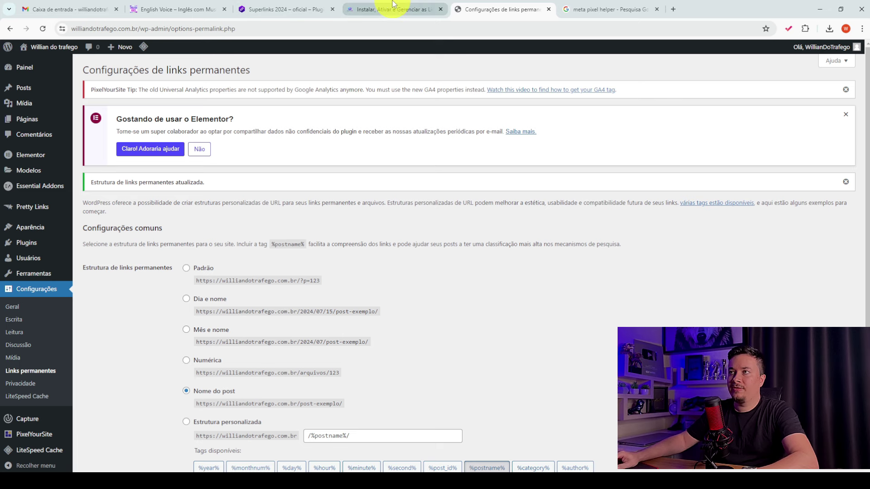
# Step: Check the Super Links download on the lesson page, and open the plugin upload form in WordPress
pyautogui.click(360, 9)
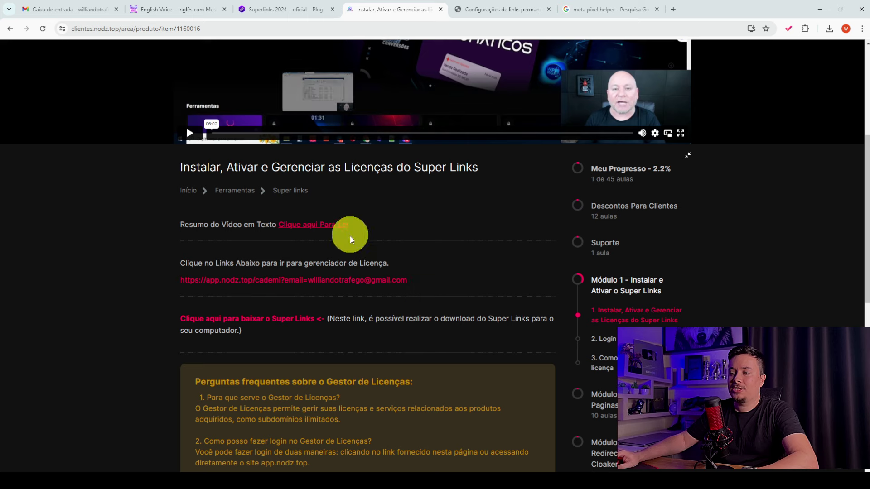
pyautogui.click(507, 5)
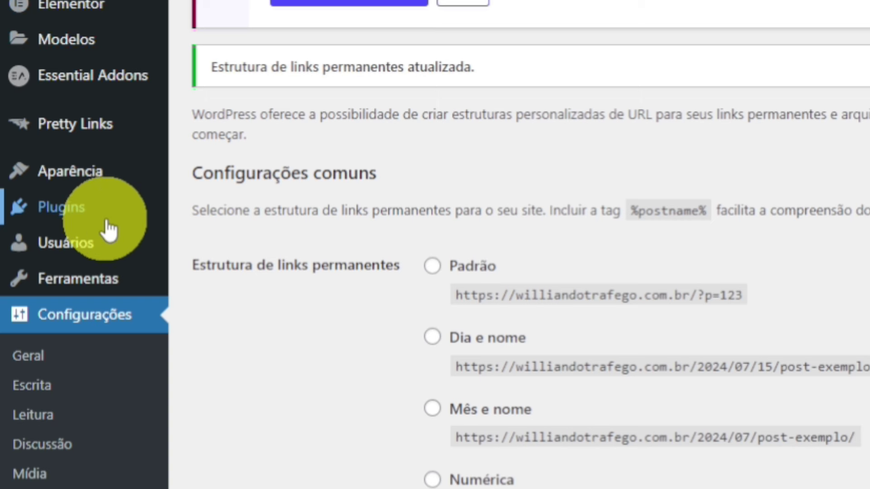
pyautogui.moveTo(62, 208)
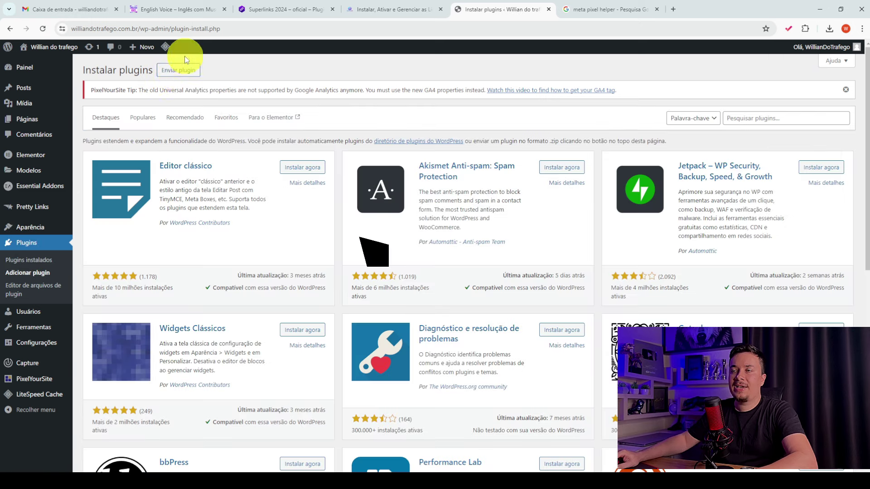
pyautogui.click(190, 72)
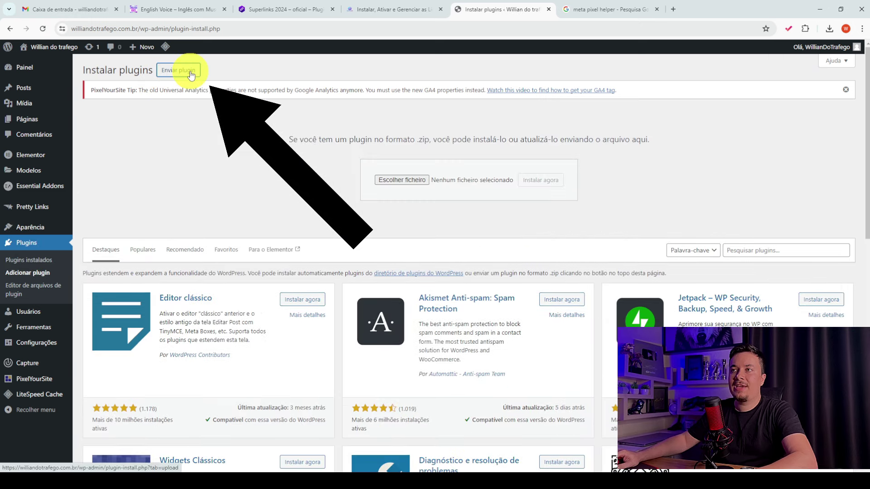
pyautogui.click(403, 180)
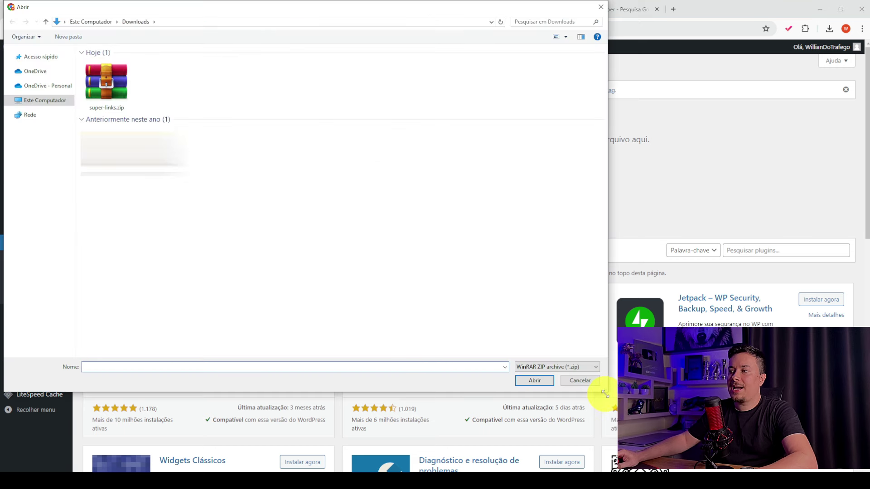
pyautogui.moveTo(605, 394); pyautogui.dragTo(344, 250)
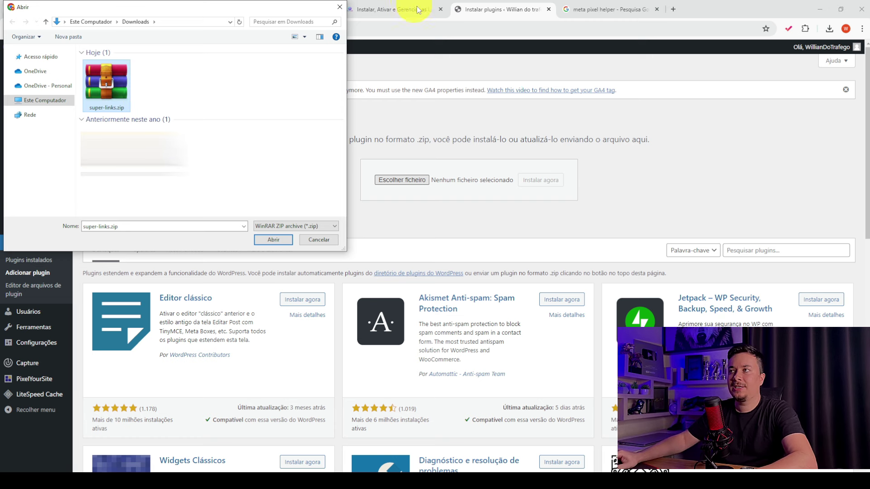
pyautogui.click(339, 8)
pyautogui.click(367, 9)
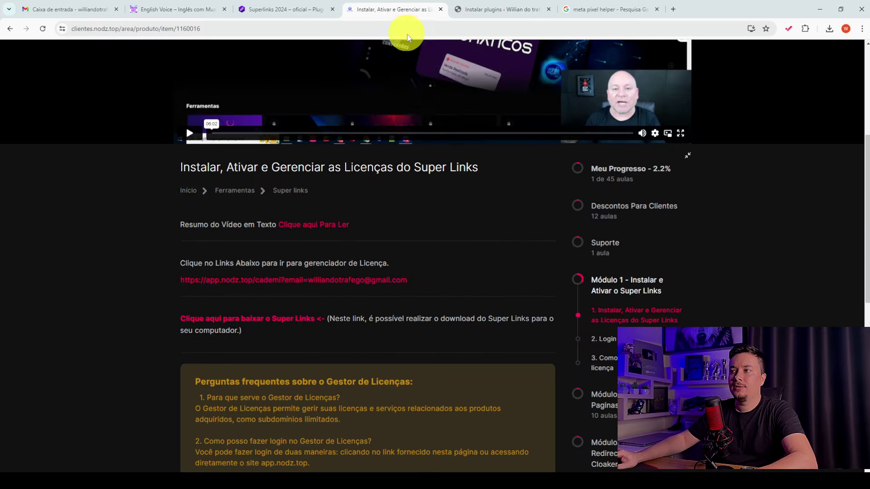
pyautogui.click(499, 9)
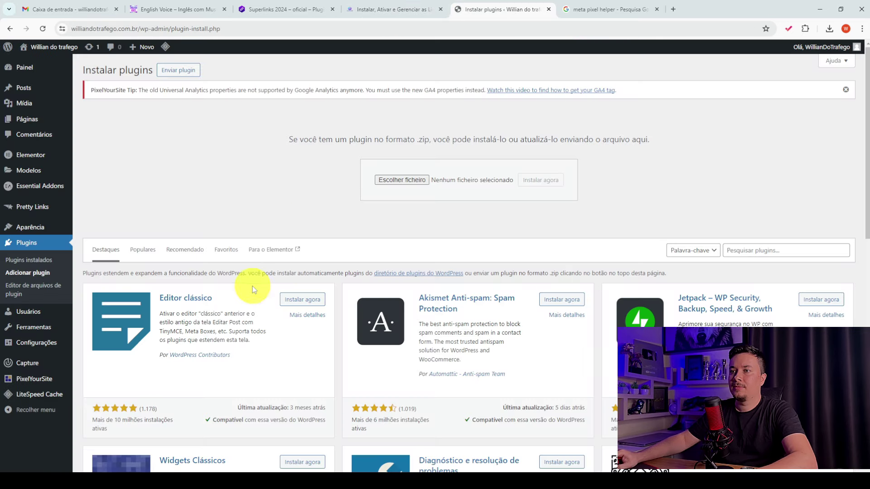
# Step: Upload super-links.zip from Downloads as a new plugin, install it and activate it
pyautogui.click(412, 182)
pyautogui.click(111, 86)
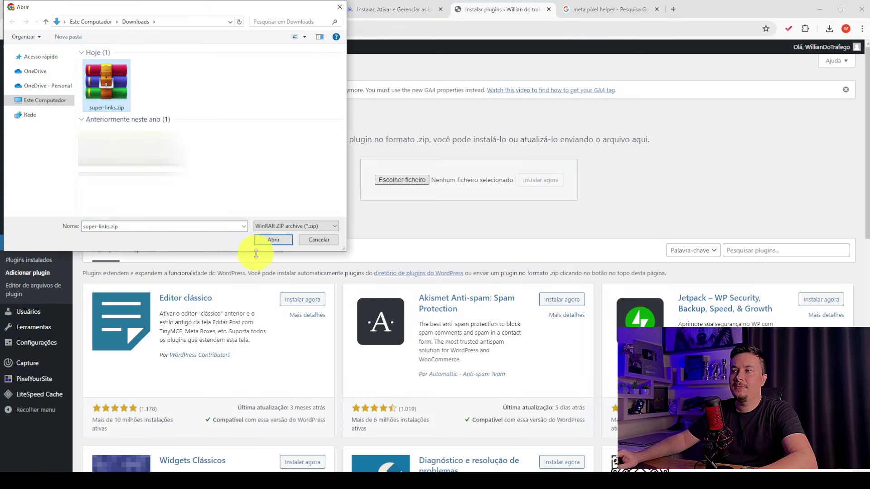
pyautogui.click(274, 240)
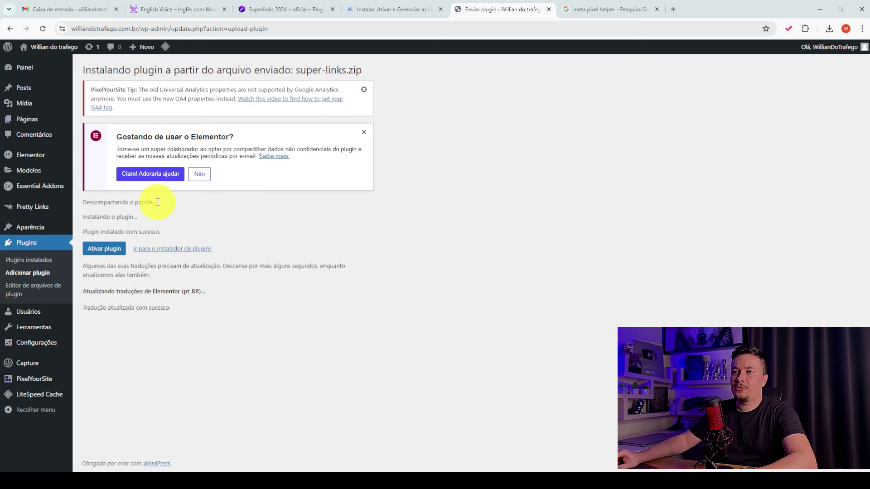
pyautogui.click(107, 252)
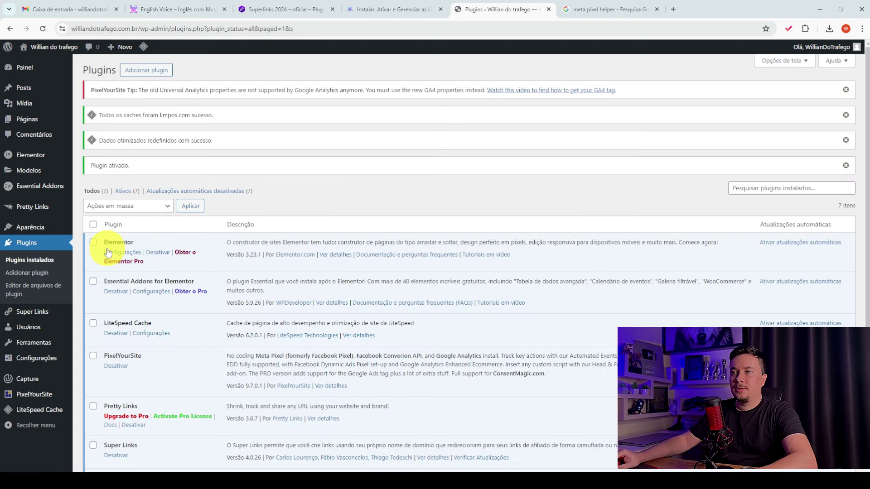
# Step: Check Super Links in the installed plugins list and dismiss the four notices above the list
pyautogui.scroll(-3, 204, 387)
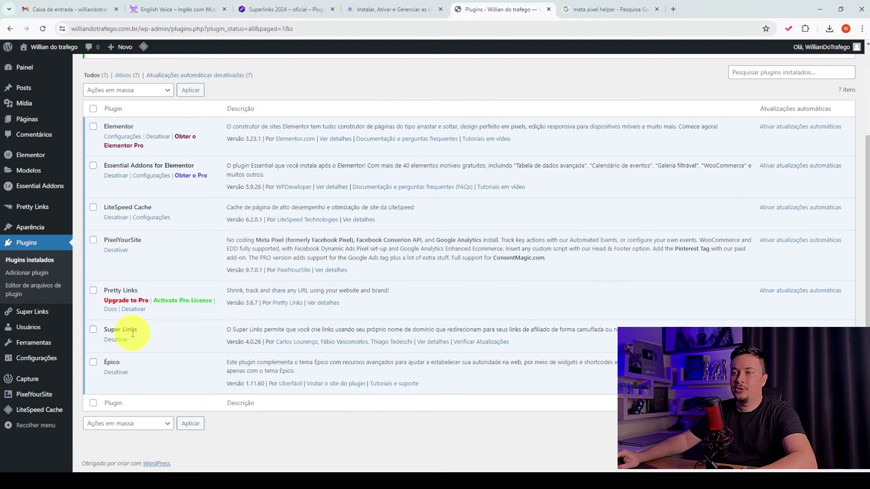
pyautogui.scroll(3, 233, 334)
pyautogui.click(845, 165)
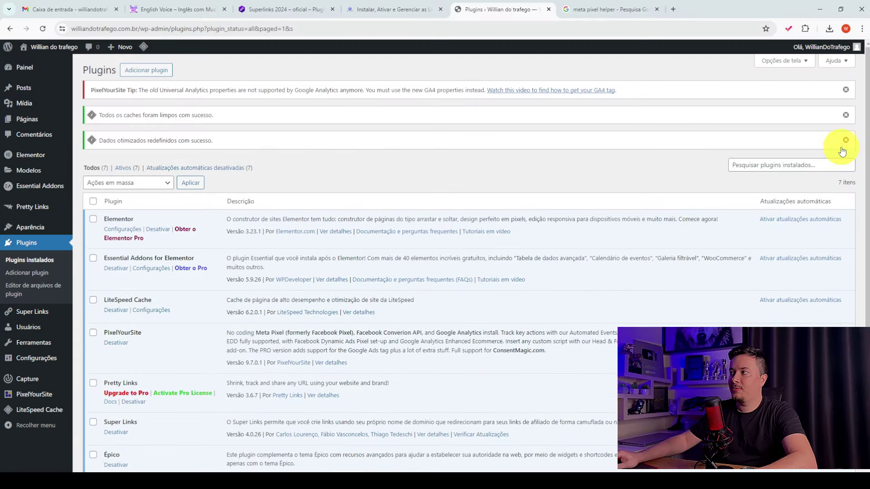
pyautogui.click(846, 140)
pyautogui.click(845, 115)
pyautogui.click(845, 89)
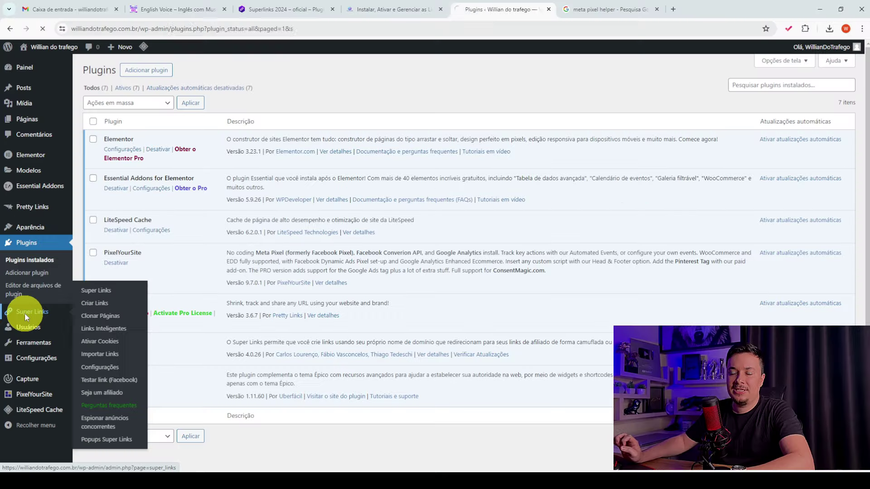
# Step: Open the licence activation page of the Super Links plugin
pyautogui.click(55, 198)
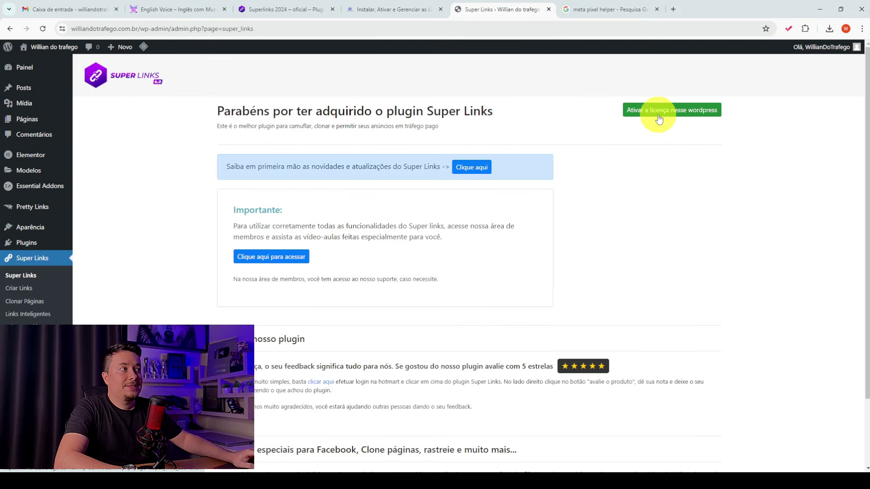
pyautogui.click(399, 247)
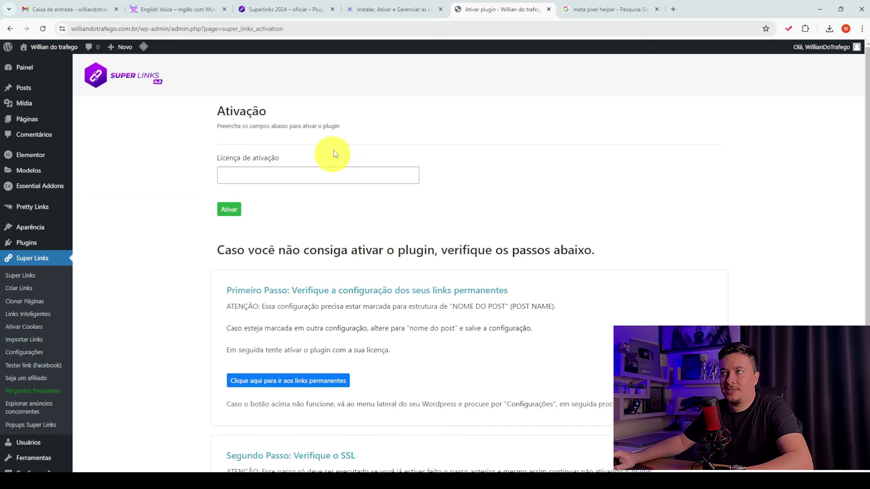
# Step: Switch to the Super Links installation lesson and open the licence manager from its link
pyautogui.click(397, 9)
pyautogui.scroll(3, 408, 295)
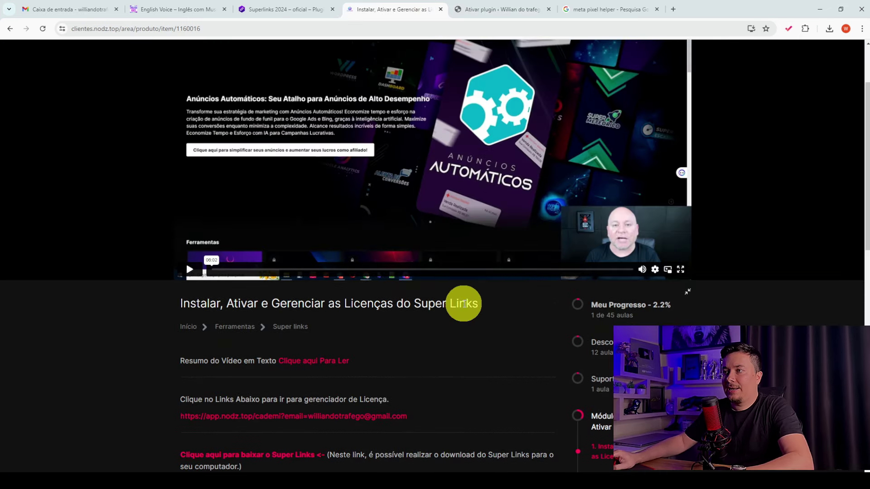
pyautogui.scroll(-2, 496, 210)
pyautogui.scroll(2, 544, 195)
pyautogui.scroll(-3, 306, 334)
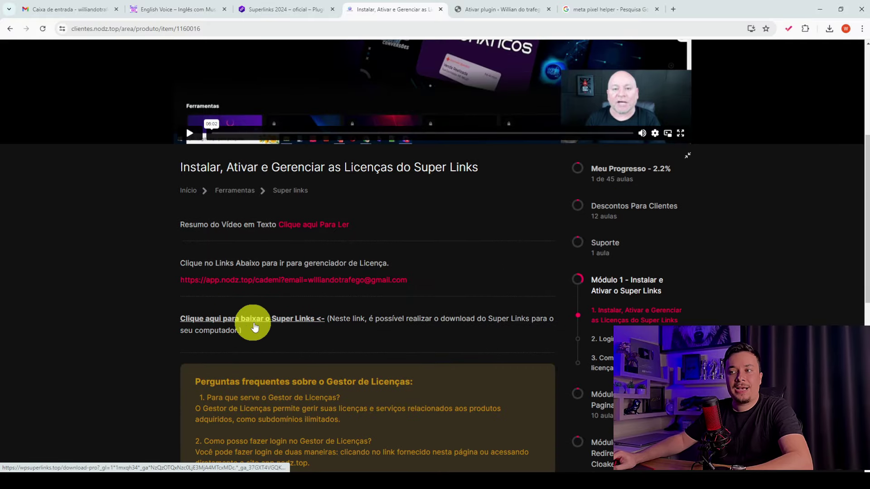
pyautogui.click(292, 322)
pyautogui.scroll(3, 322, 290)
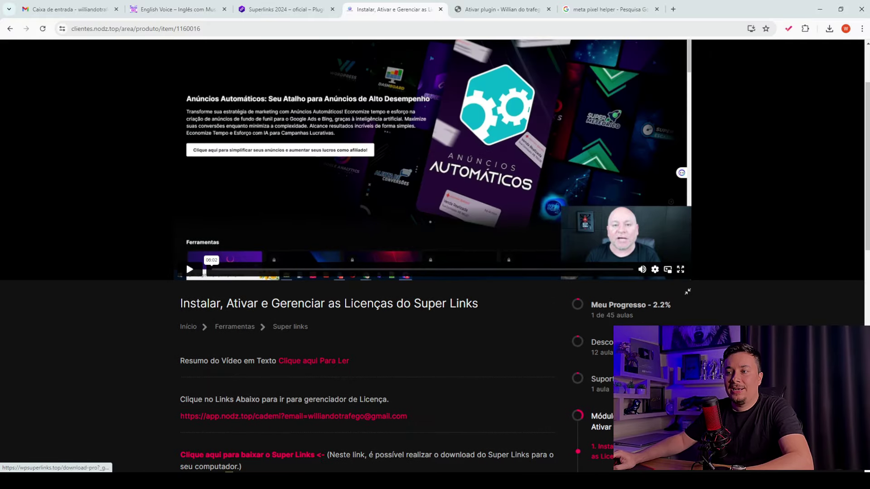
pyautogui.scroll(-2, 266, 402)
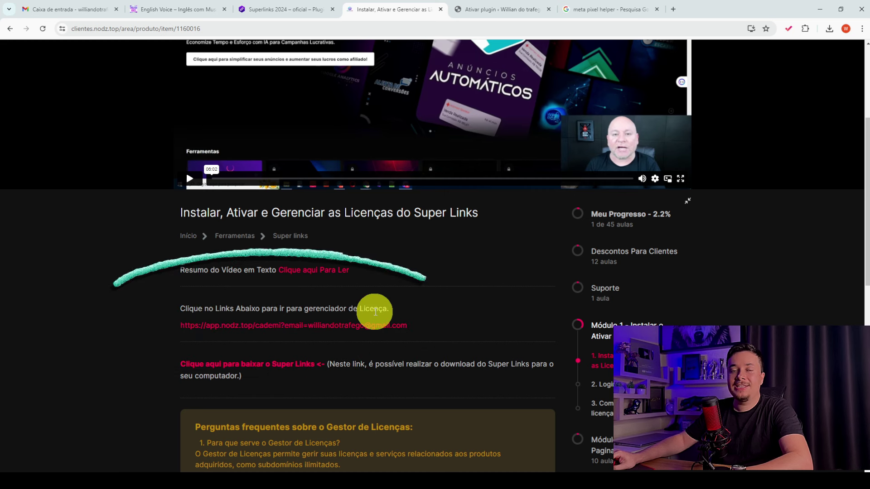
pyautogui.click(267, 326)
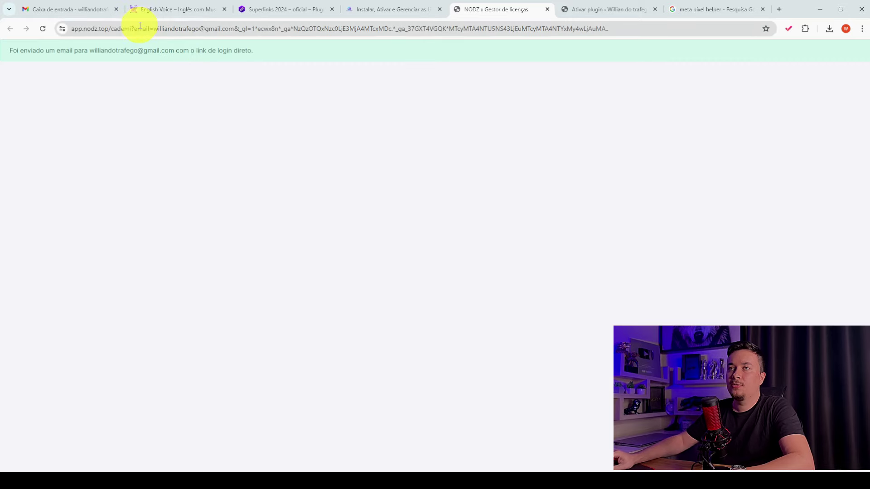
# Step: Refresh the Gmail inbox, open the secure login email from NODZ and follow its link into the licence manager
pyautogui.click(78, 9)
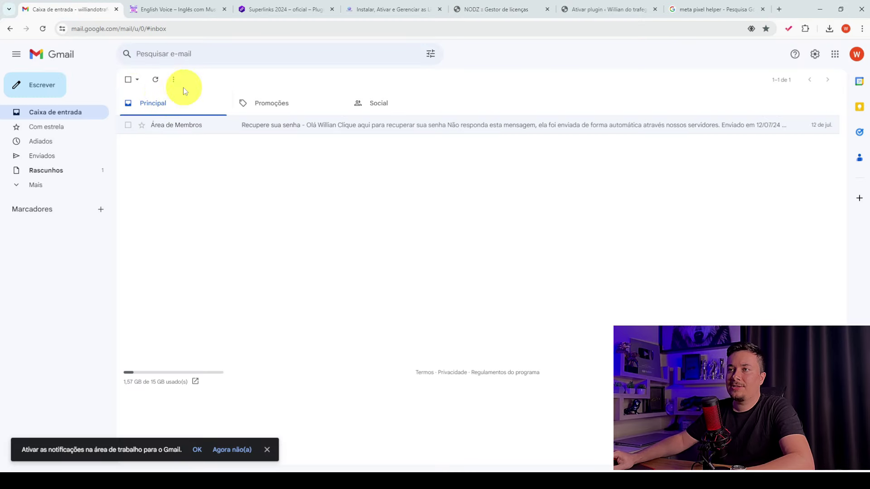
pyautogui.click(42, 29)
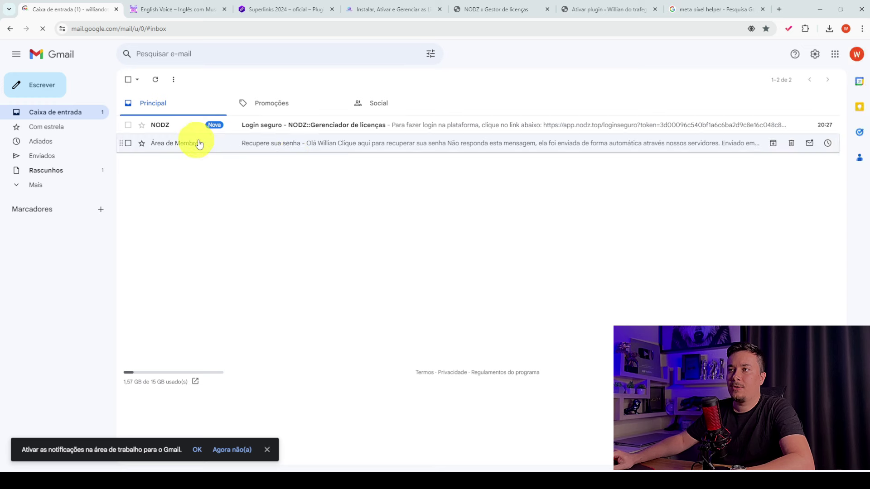
pyautogui.click(277, 130)
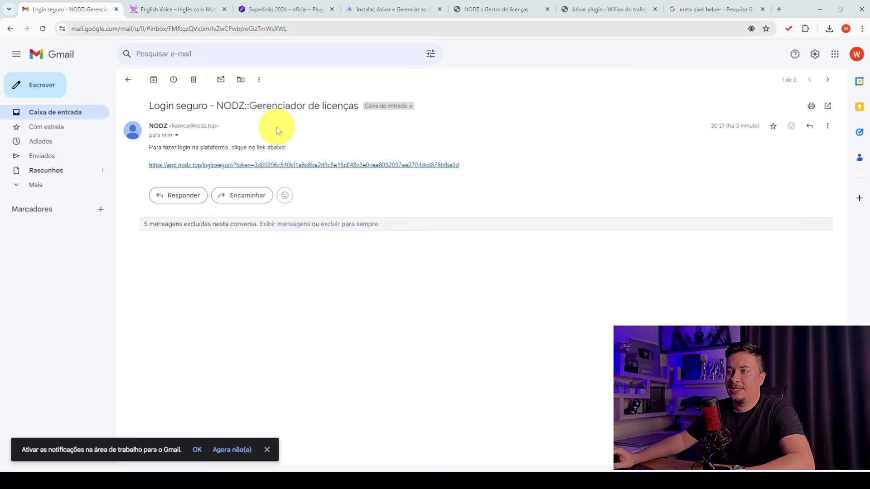
pyautogui.click(248, 166)
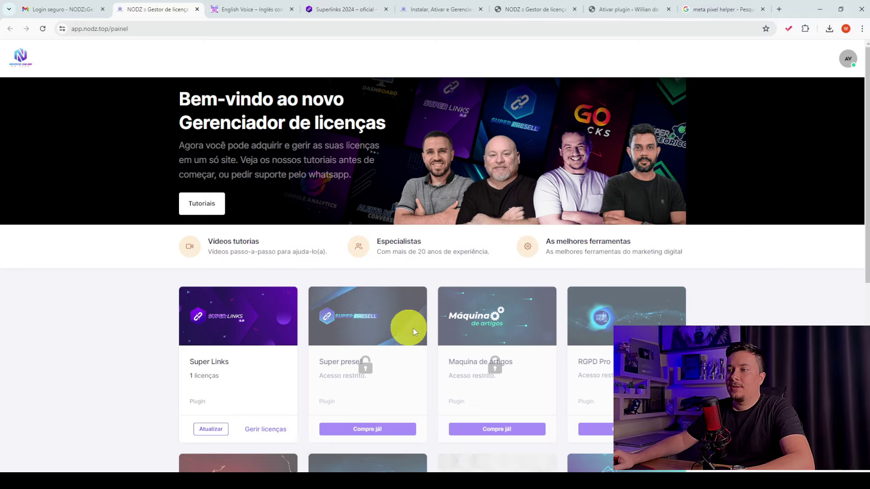
# Step: Open the licence management of Super Links in the NODZ panel and copy the plugin's licence key
pyautogui.scroll(-1, 308, 299)
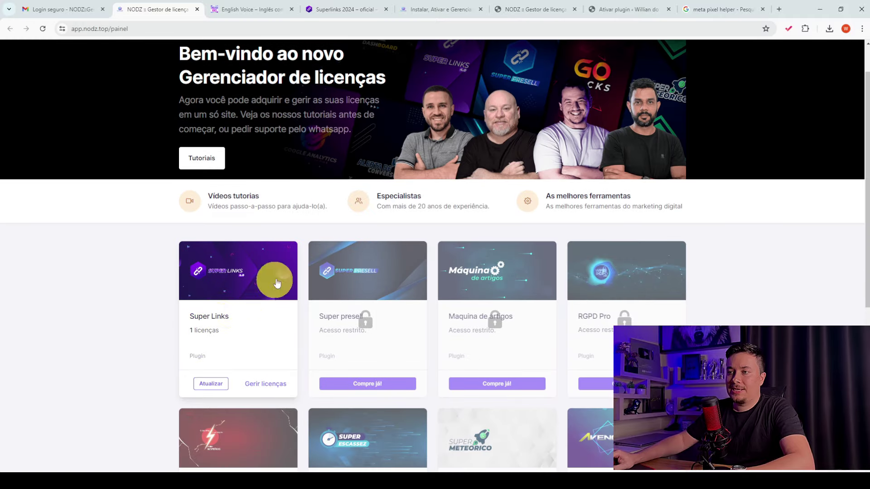
pyautogui.scroll(-1, 267, 334)
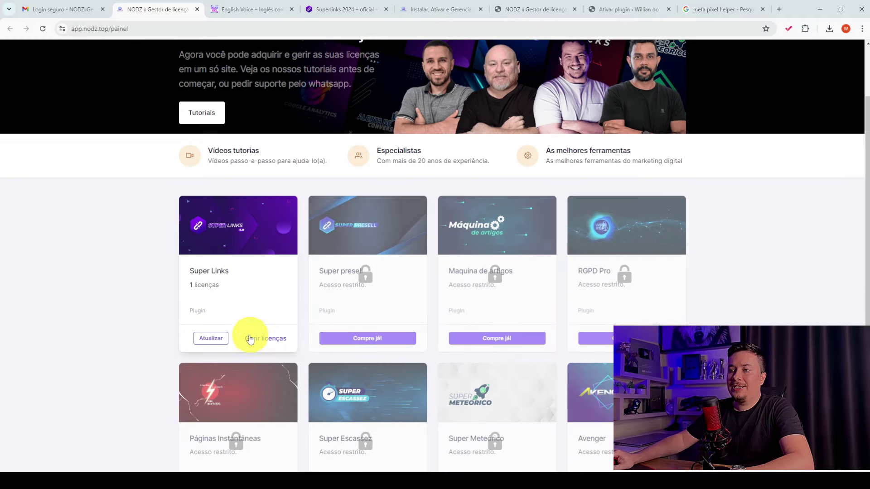
pyautogui.click(275, 340)
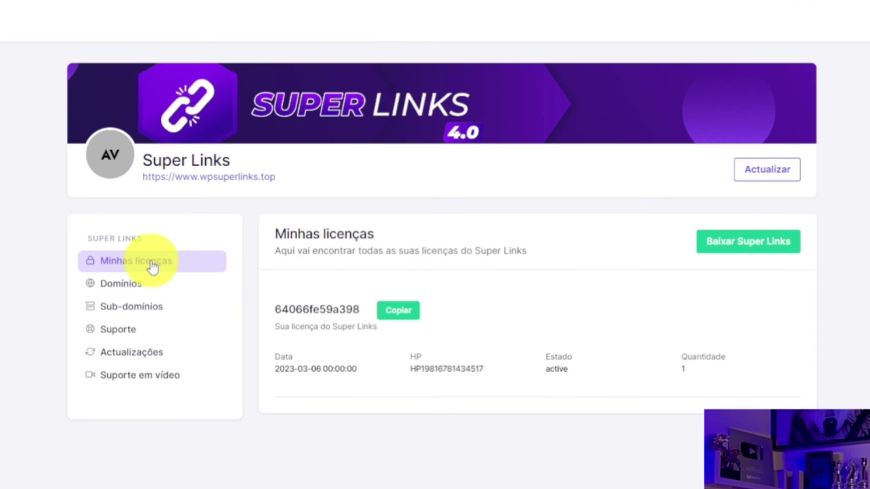
pyautogui.moveTo(274, 310); pyautogui.dragTo(453, 334)
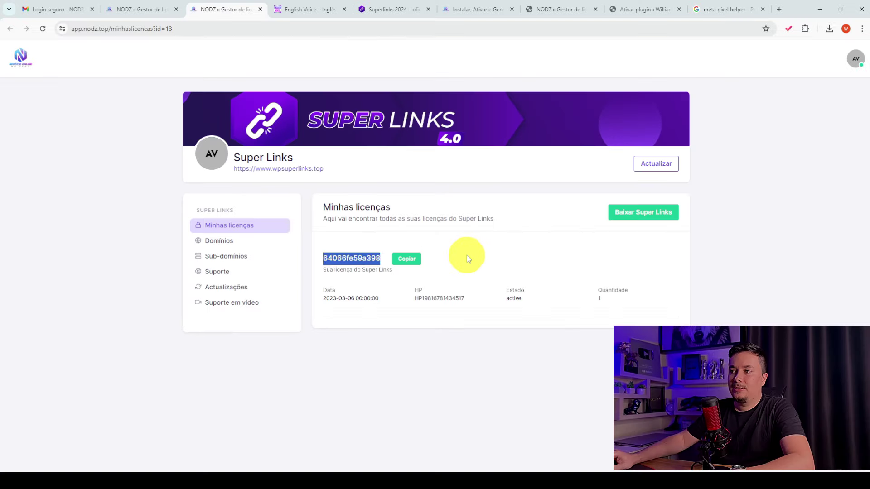
pyautogui.click(398, 310)
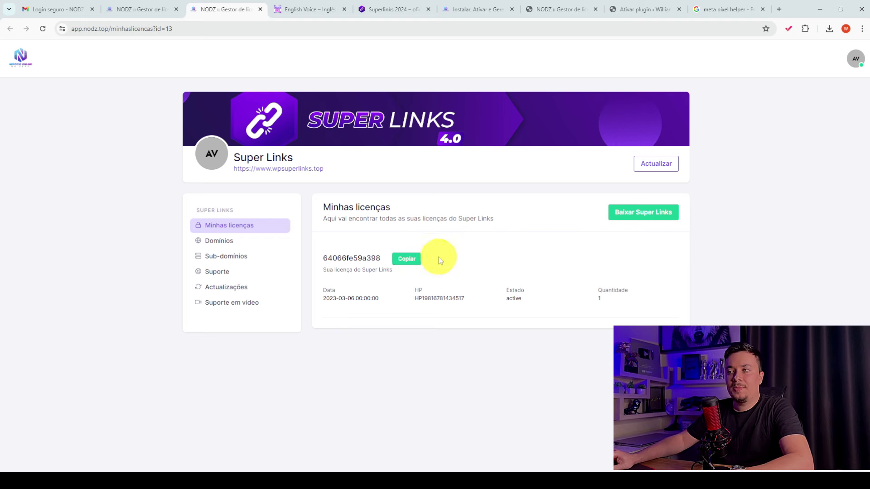
pyautogui.click(407, 260)
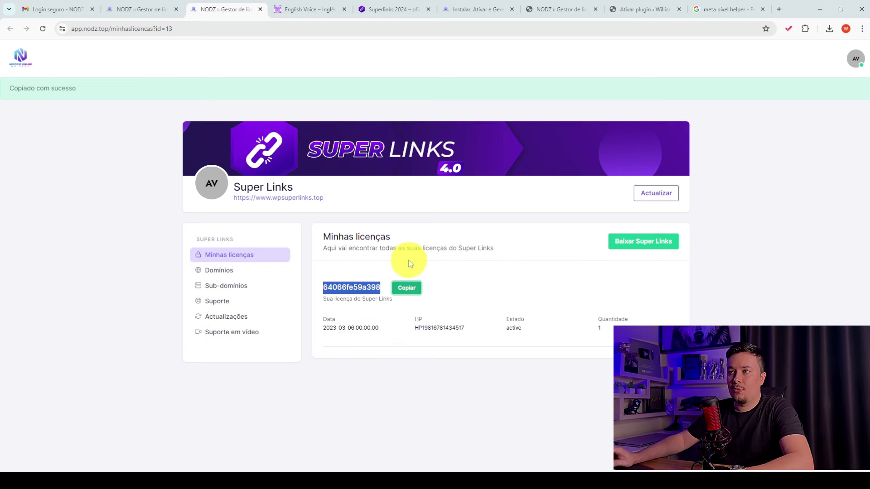
pyautogui.click(407, 258)
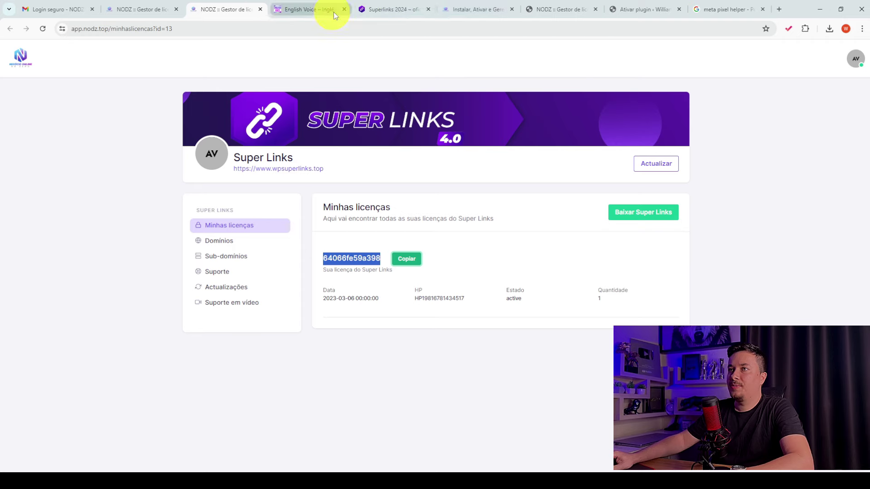
# Step: Return to the WordPress activation page, paste the Super Links licence key as the activation licence and activate the plugin
pyautogui.click(647, 7)
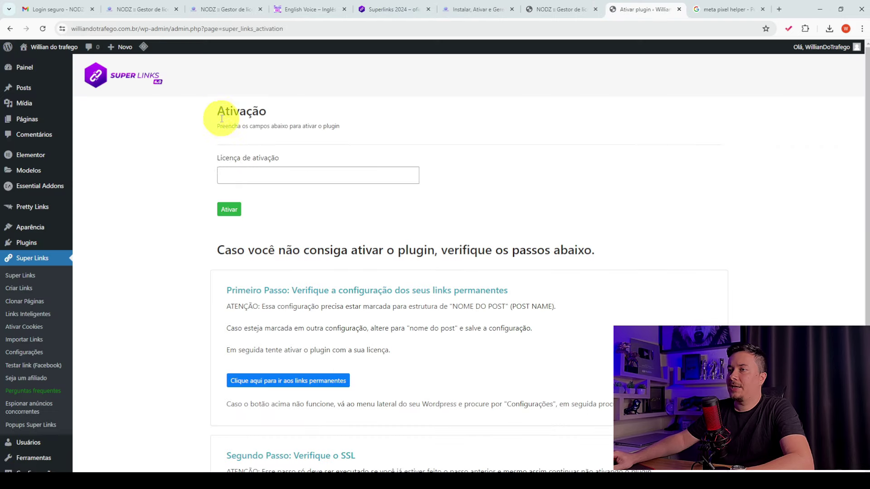
pyautogui.click(264, 174)
pyautogui.click(295, 199)
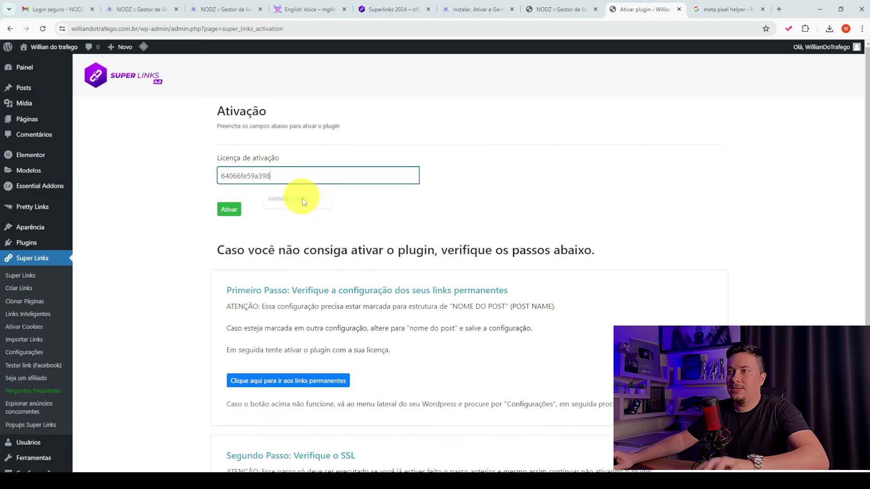
pyautogui.click(233, 210)
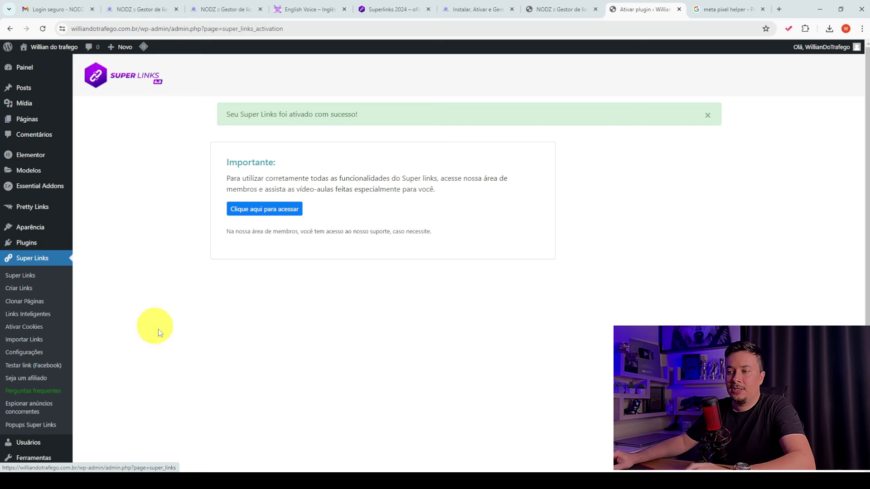
# Step: Switch to Meta Business Manager and open the data sets (Conjuntos de dados) in the business settings
pyautogui.moveTo(275, 482)
pyautogui.click(270, 445)
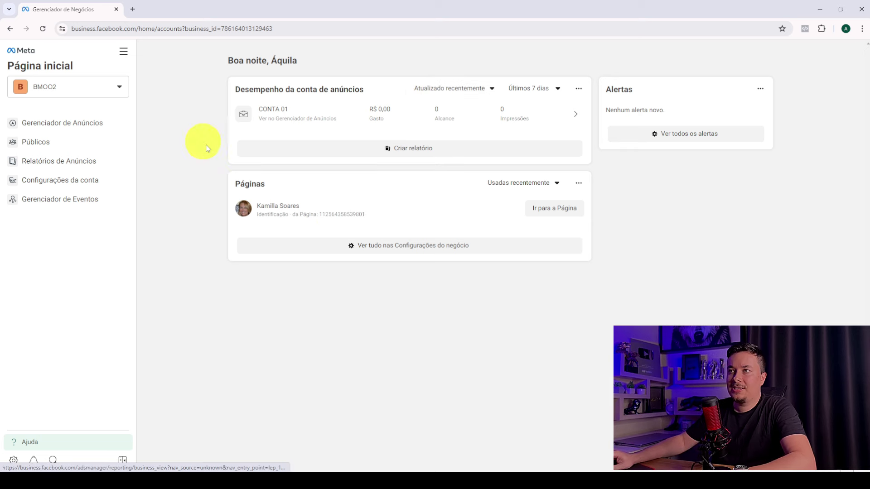
pyautogui.click(402, 251)
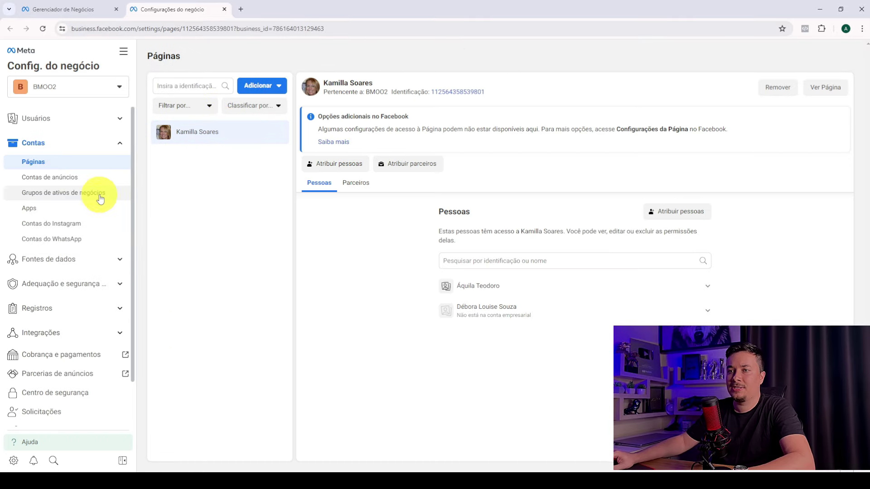
pyautogui.click(45, 259)
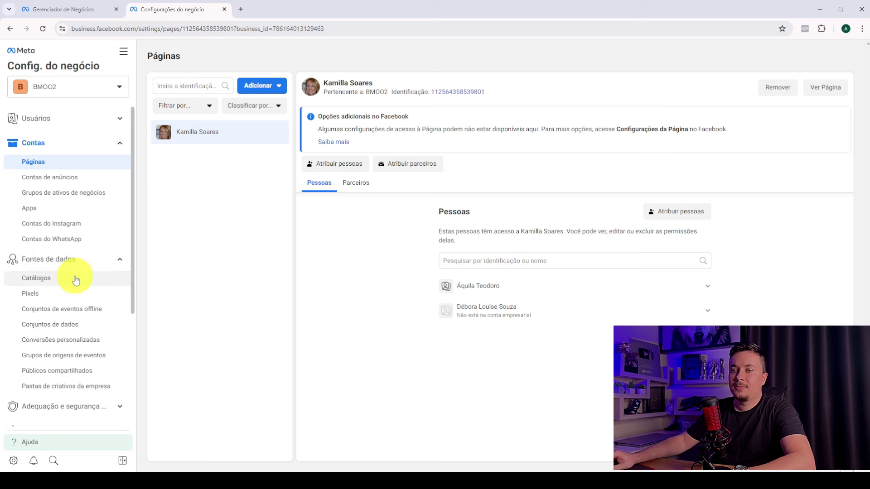
pyautogui.scroll(-1, 76, 281)
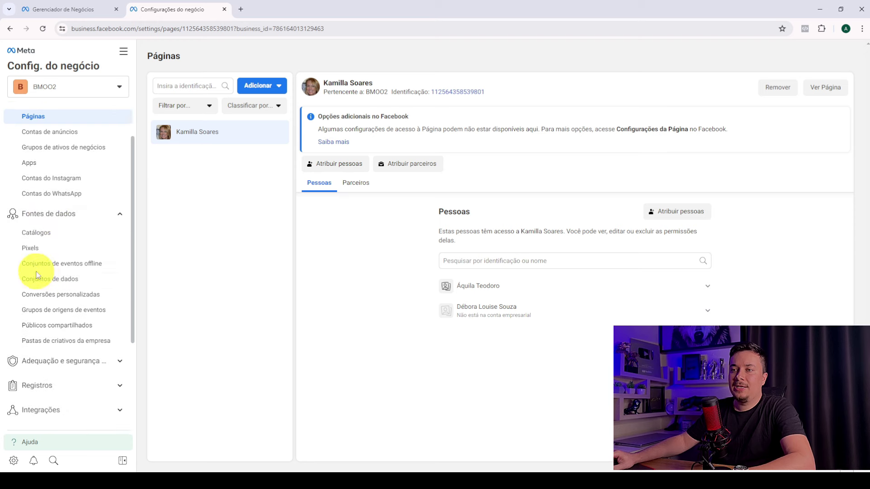
pyautogui.click(58, 281)
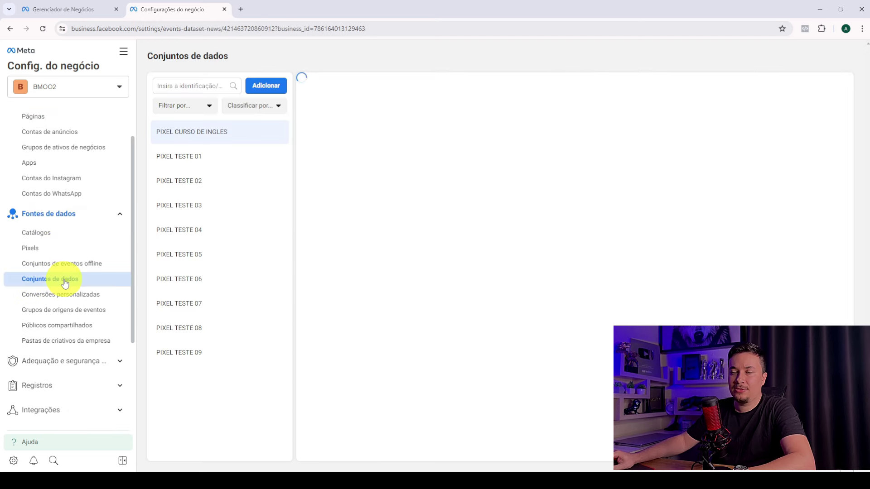
# Step: Create a new data set named PIXEL CURSO DE INGLES 02
pyautogui.click(264, 91)
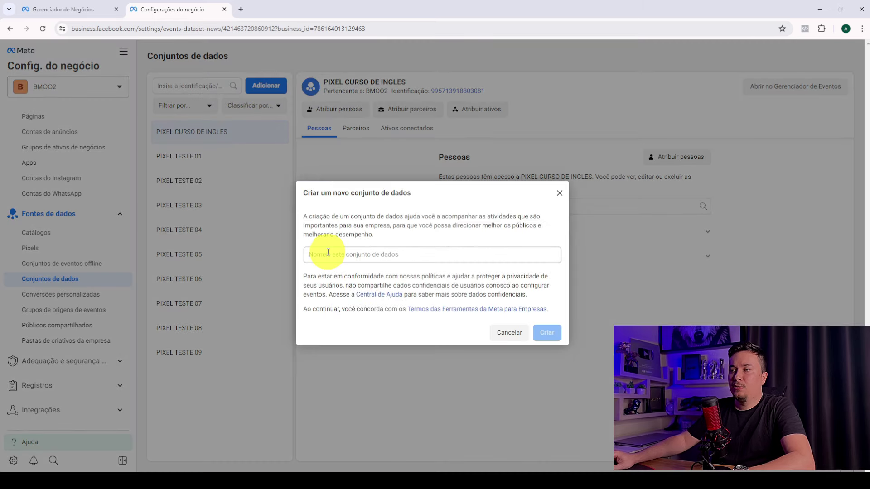
pyautogui.click(328, 253)
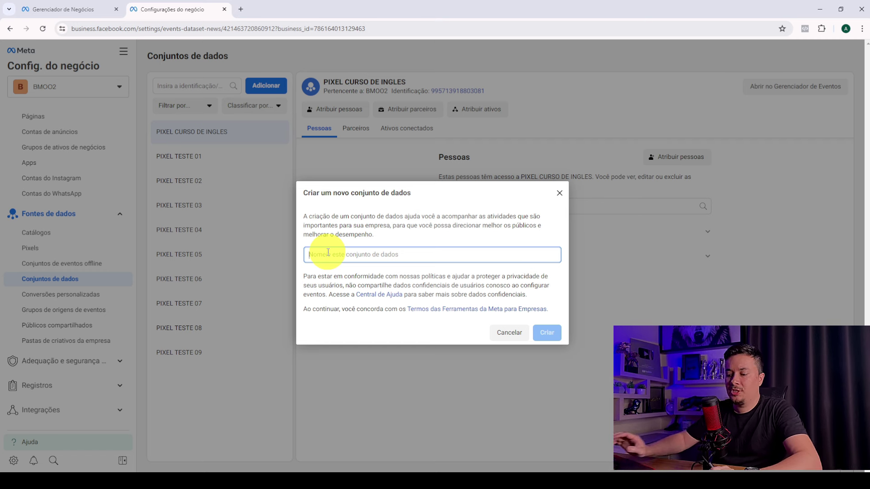
pyautogui.write('PIXEL CURSO DE IN')
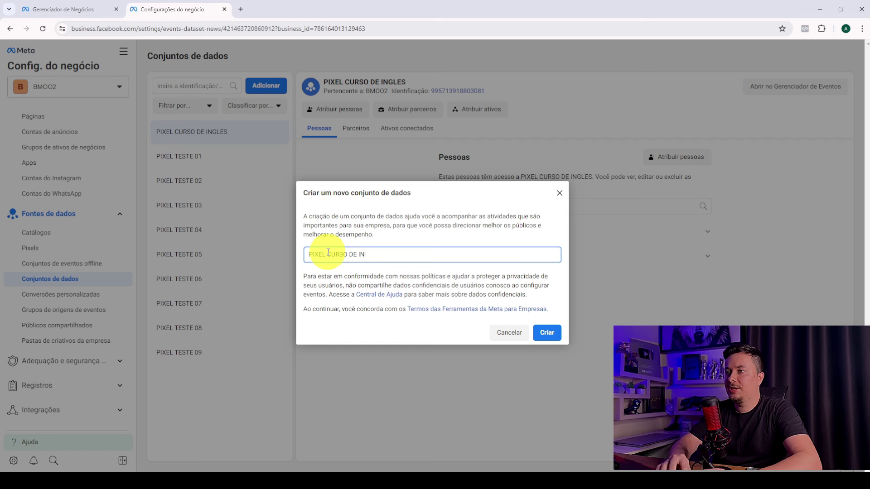
pyautogui.write('GLES 02')
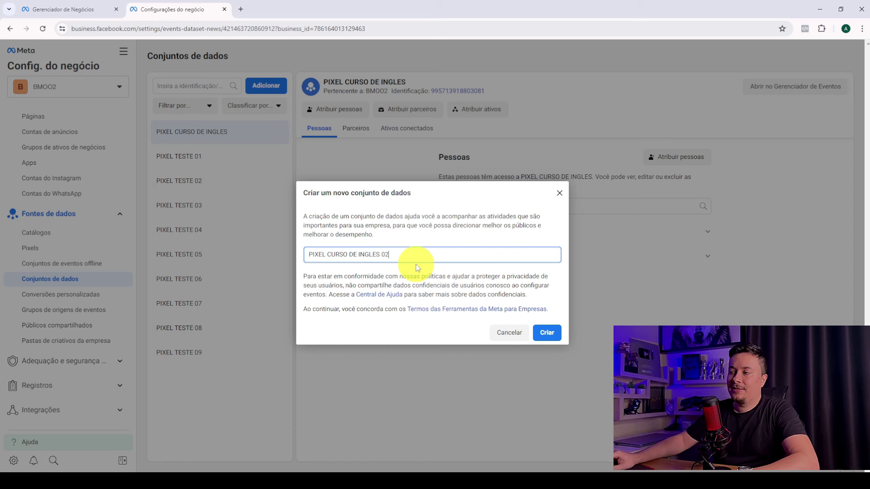
pyautogui.click(549, 334)
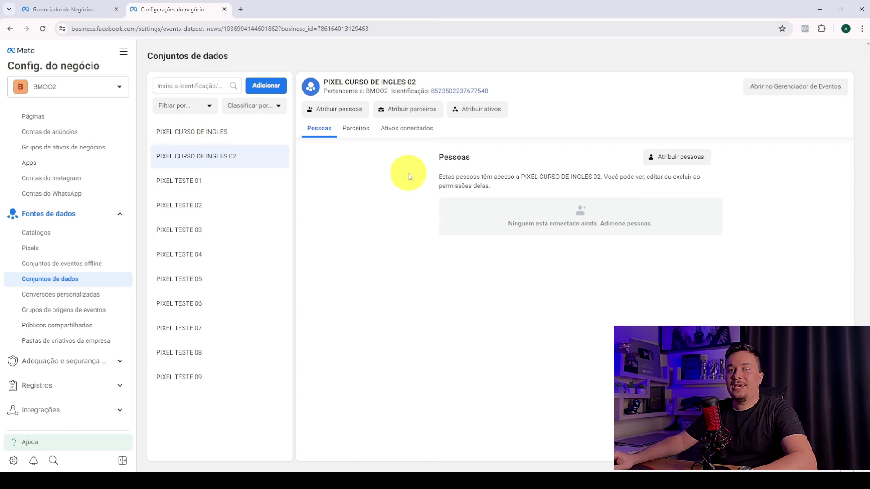
# Step: Switch to Kiwify and open the affiliation settings of the English Voice product
pyautogui.moveTo(231, 480)
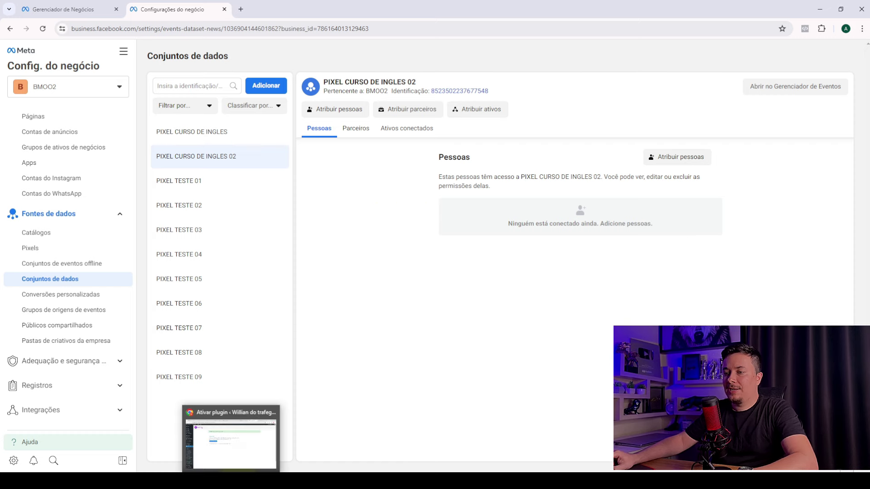
pyautogui.click(231, 480)
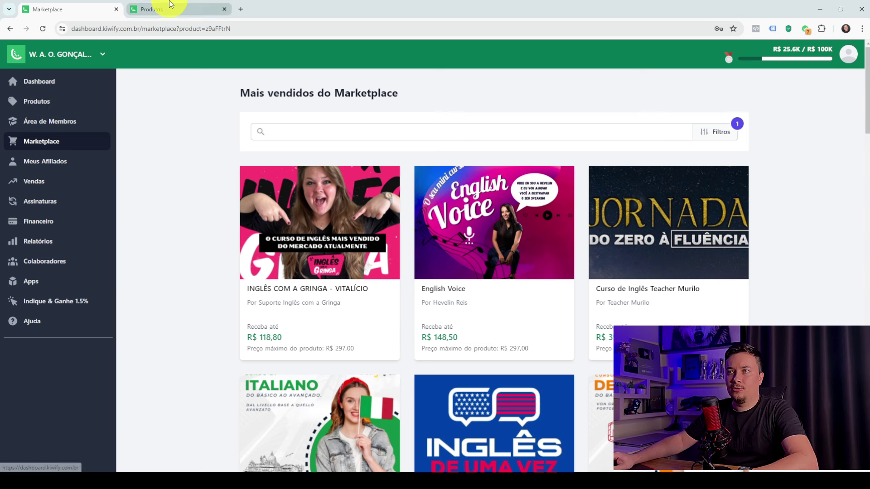
pyautogui.click(213, 9)
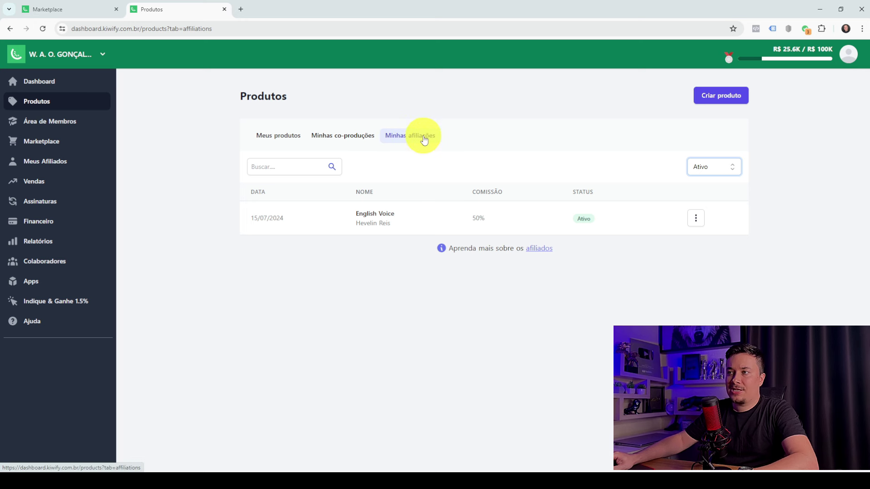
pyautogui.click(383, 222)
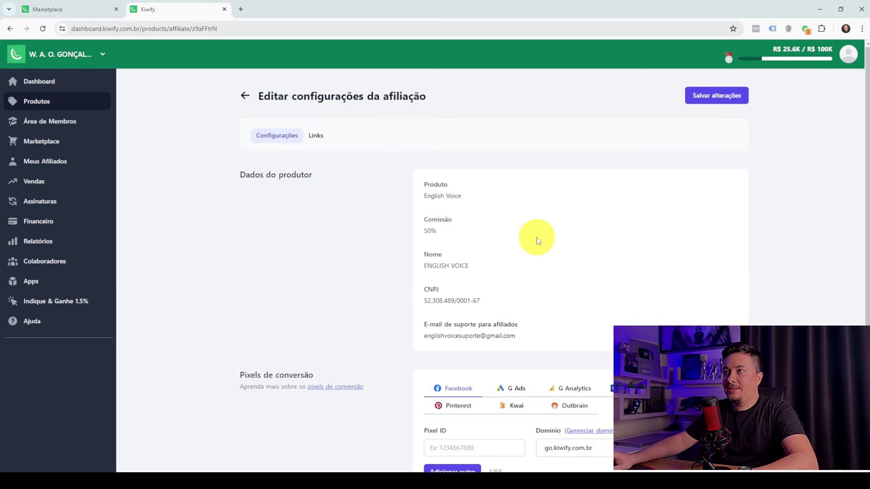
# Step: Paste the new data set's pixel ID as the Facebook conversion pixel and open its advanced settings at the conversion API token
pyautogui.scroll(-3, 514, 251)
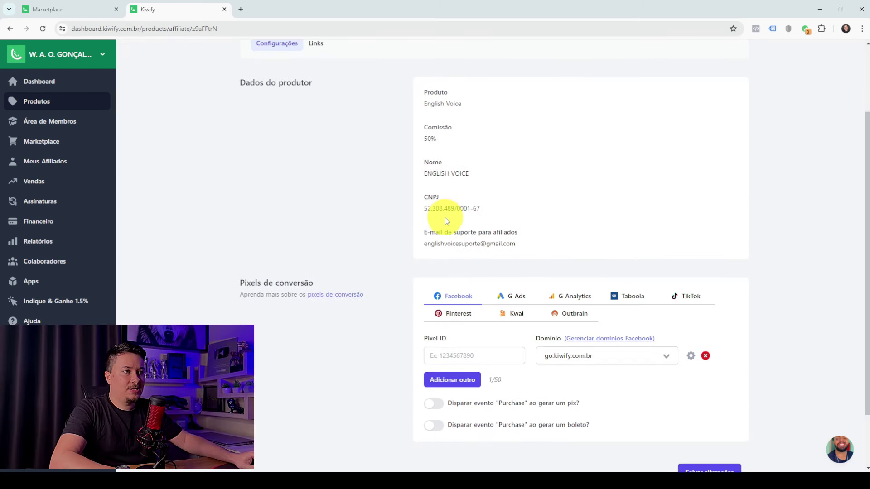
pyautogui.scroll(-1, 445, 221)
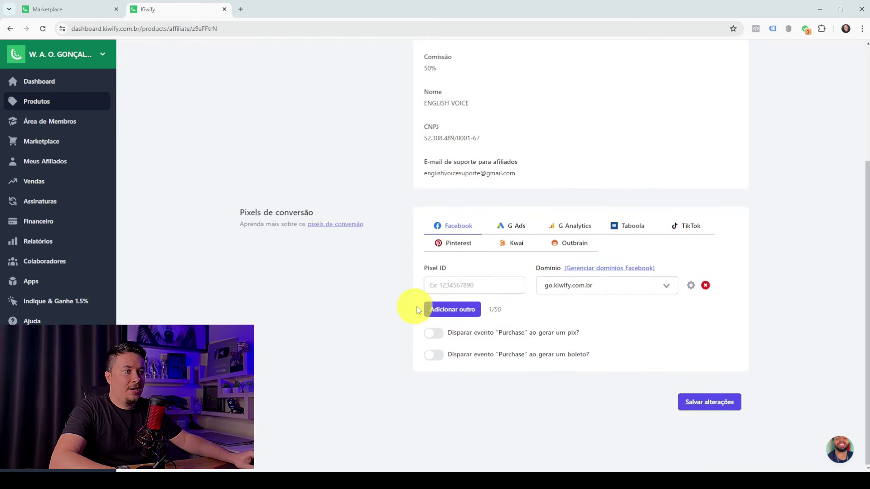
pyautogui.click(436, 283)
pyautogui.hotkey('ctrl', 'v')
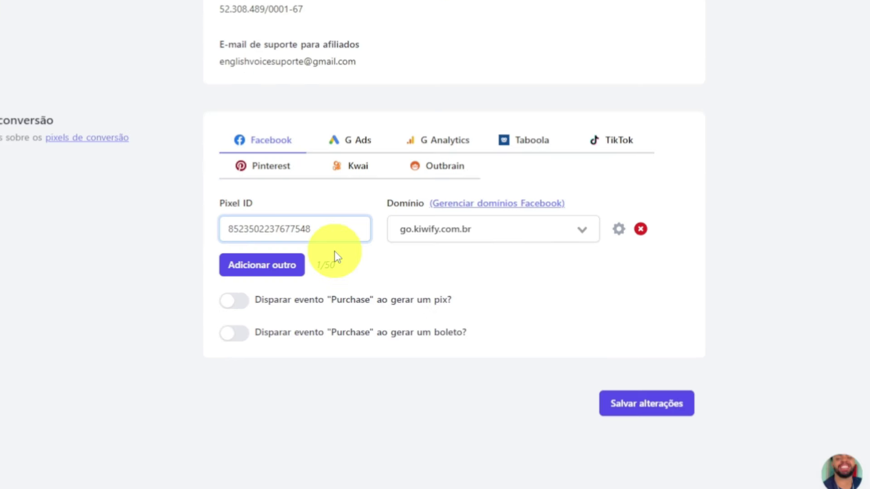
pyautogui.click(622, 231)
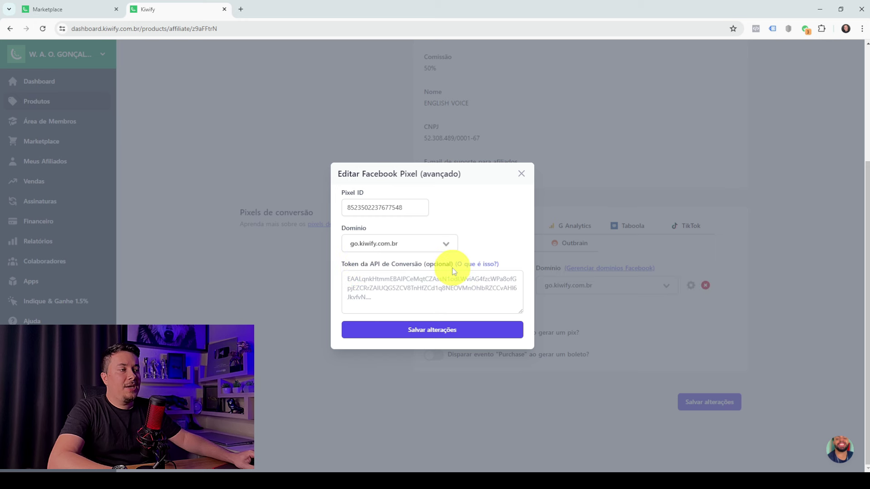
pyautogui.click(427, 283)
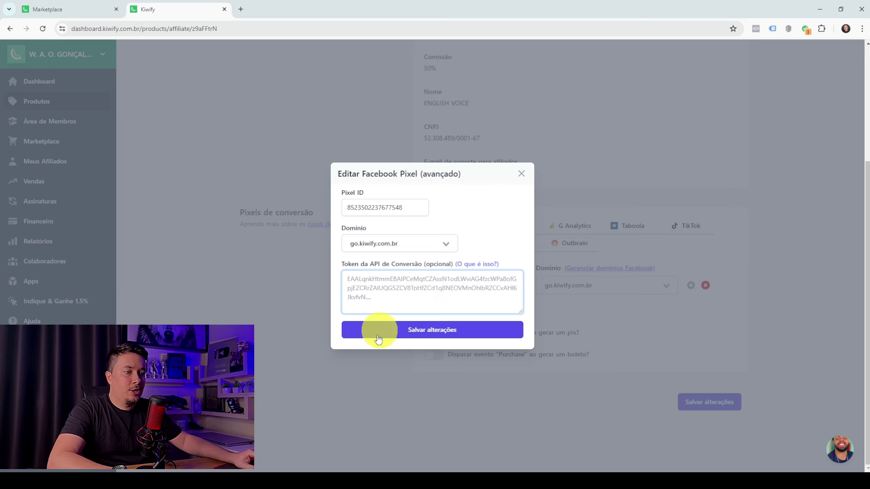
# Step: Return to Meta business settings and assign both listed users to PIXEL CURSO DE INGLES 02 with partial access and full control
pyautogui.moveTo(284, 480)
pyautogui.click(280, 450)
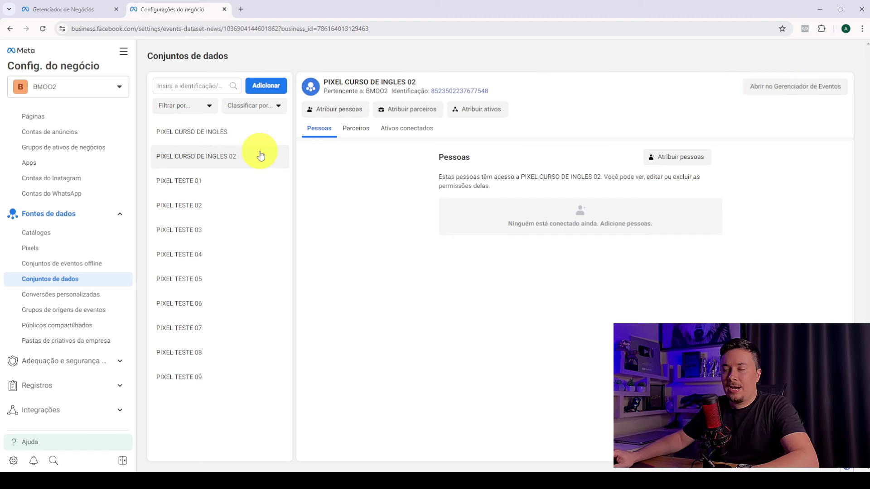
pyautogui.click(339, 110)
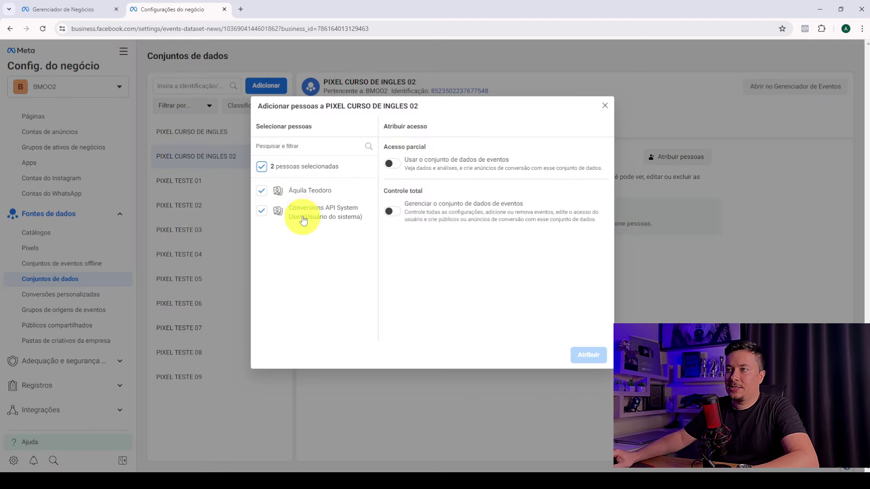
pyautogui.click(391, 165)
pyautogui.click(391, 212)
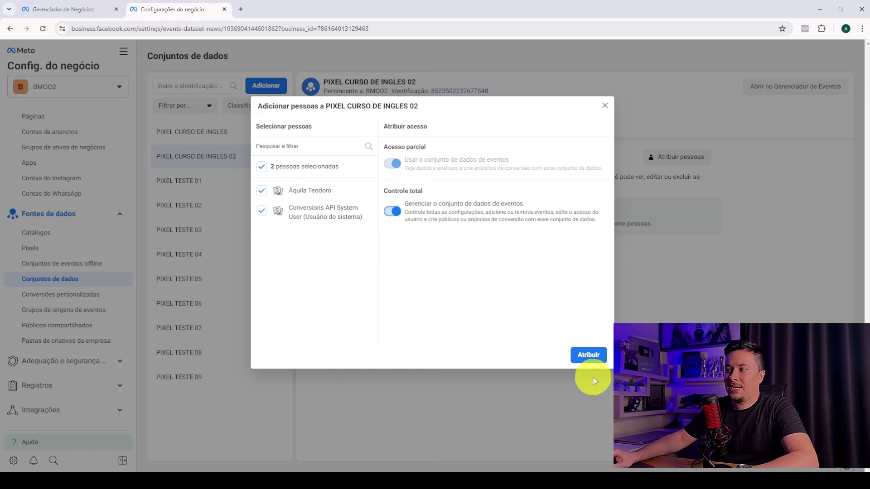
pyautogui.click(589, 358)
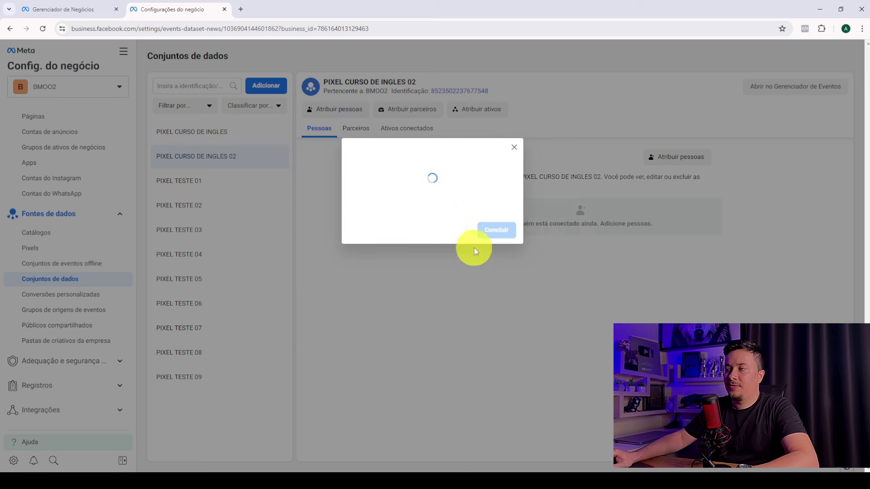
pyautogui.click(497, 224)
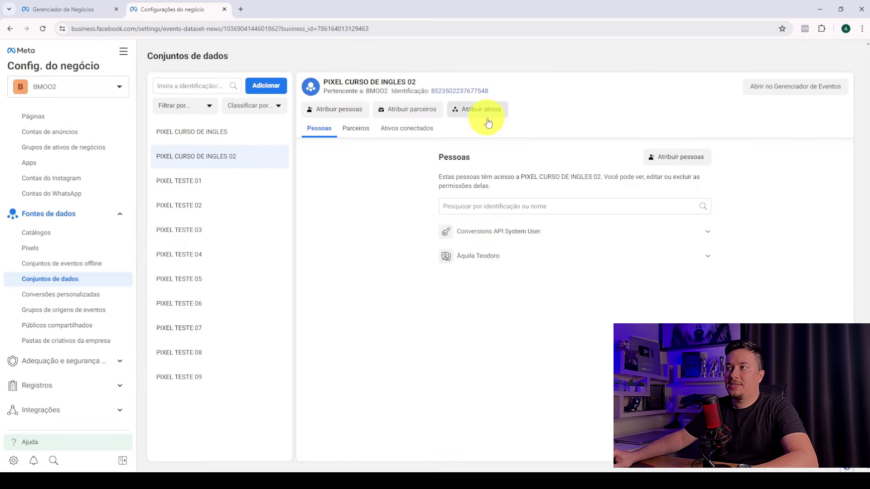
# Step: Assign the ad account CONTA 01 to the PIXEL CURSO DE INGLES 02 data set and close the confirmation
pyautogui.click(480, 106)
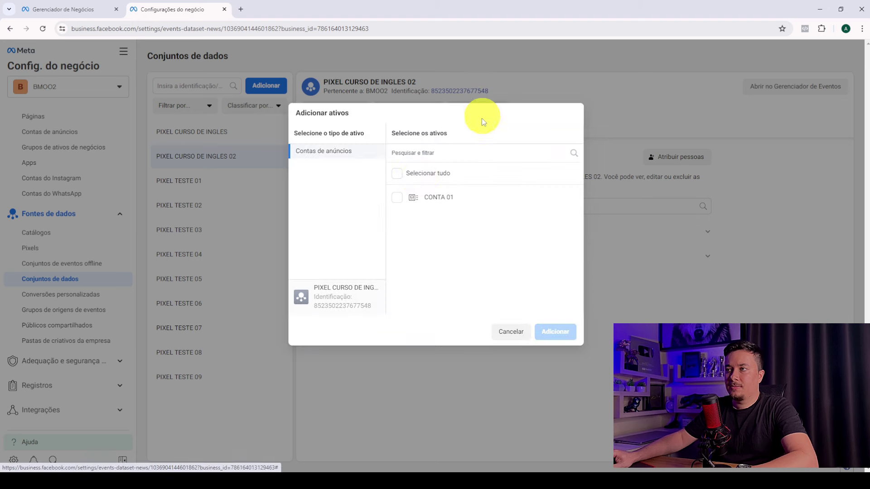
pyautogui.click(399, 198)
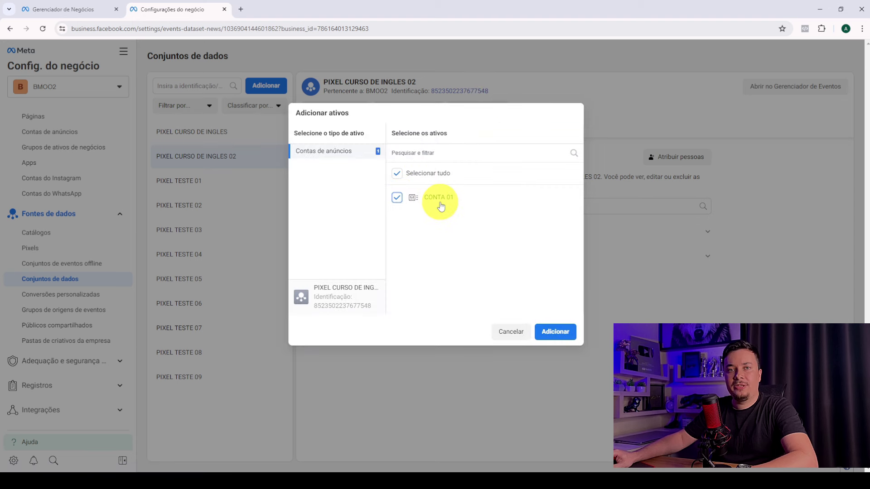
pyautogui.click(562, 332)
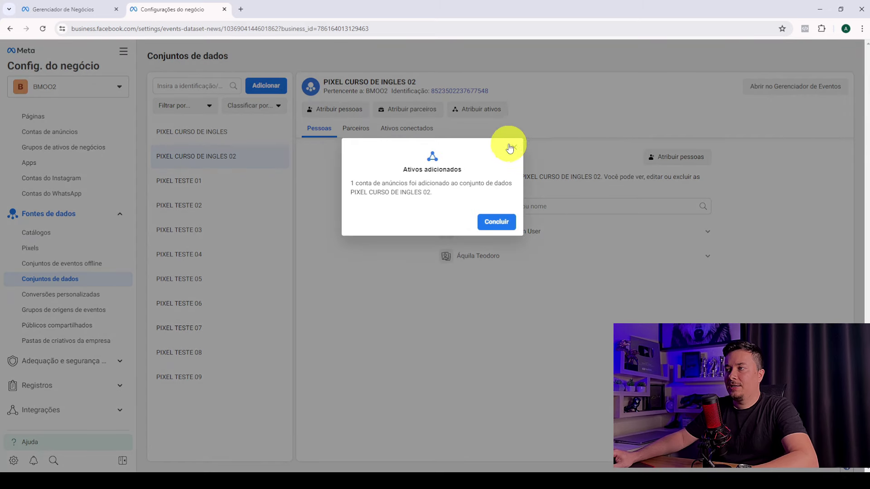
pyautogui.click(497, 222)
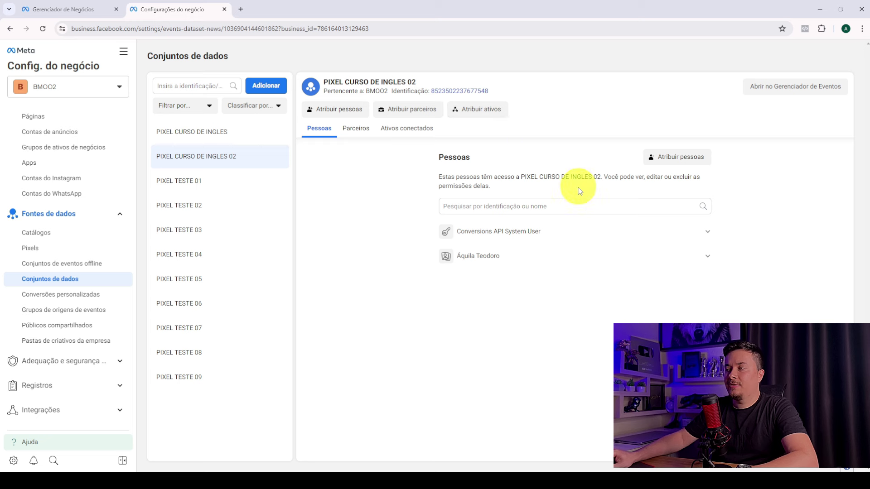
# Step: Open PIXEL CURSO DE INGLES 02 in Events Manager and go to the Conversions API section of its settings
pyautogui.moveTo(689, 240)
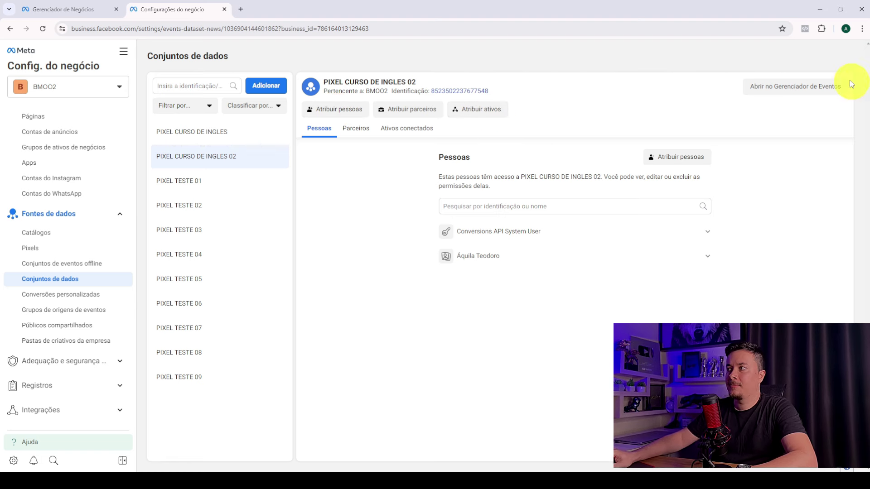
pyautogui.click(825, 89)
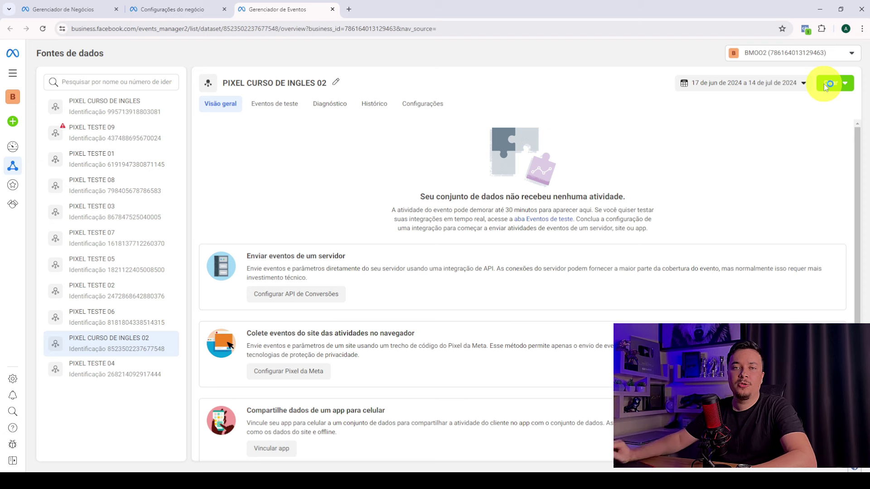
pyautogui.click(425, 113)
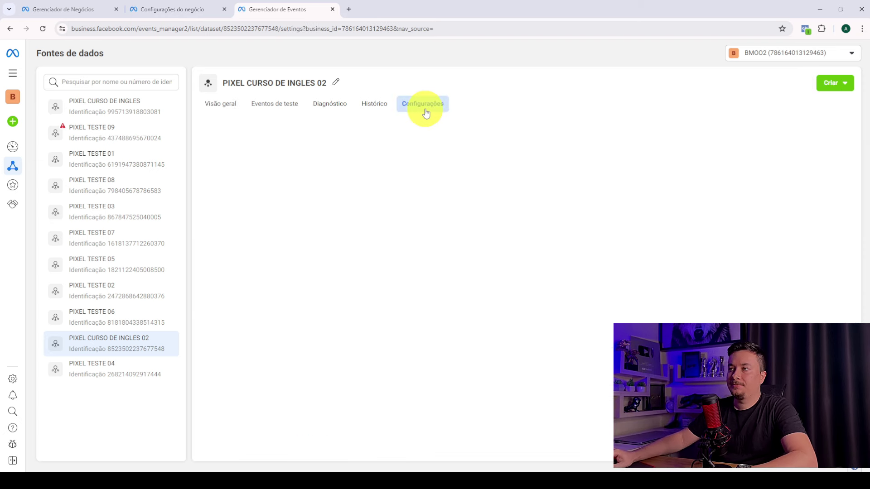
pyautogui.scroll(-8, 295, 250)
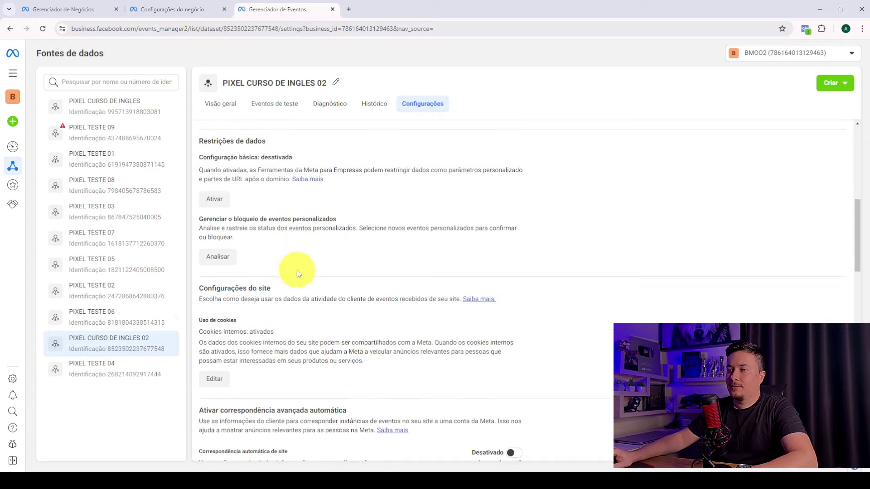
pyautogui.scroll(-13, 297, 271)
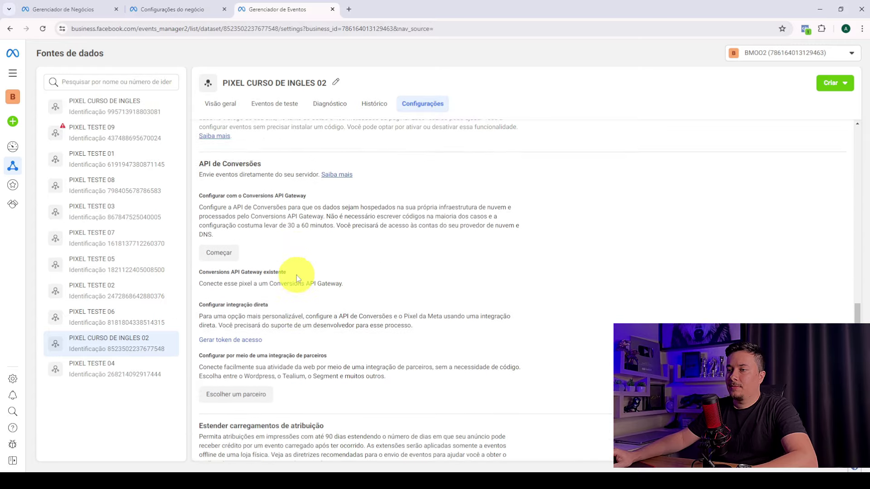
pyautogui.scroll(-1, 296, 276)
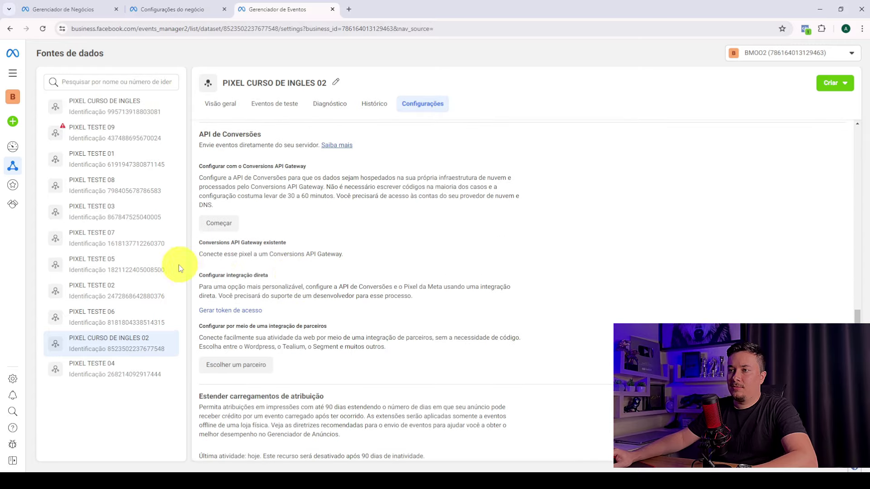
# Step: Generate an access token for the Conversions API direct integration and copy it
pyautogui.moveTo(181, 269); pyautogui.dragTo(214, 321)
pyautogui.click(305, 306)
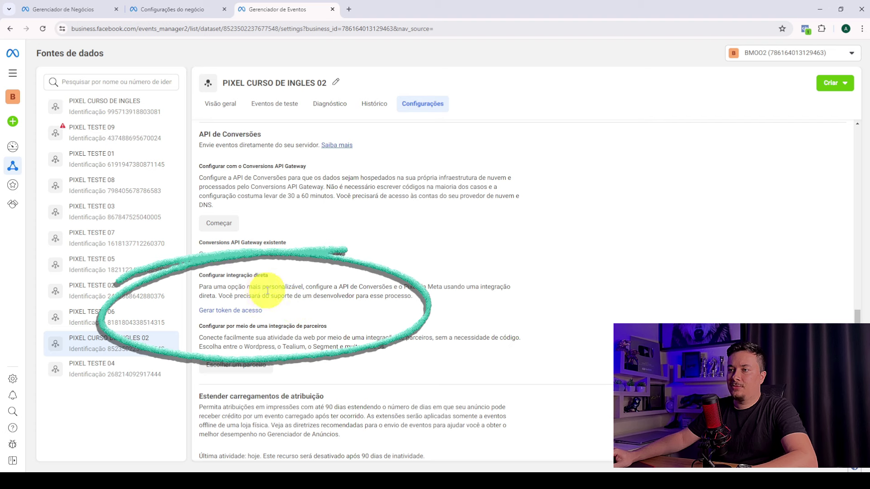
pyautogui.click(245, 313)
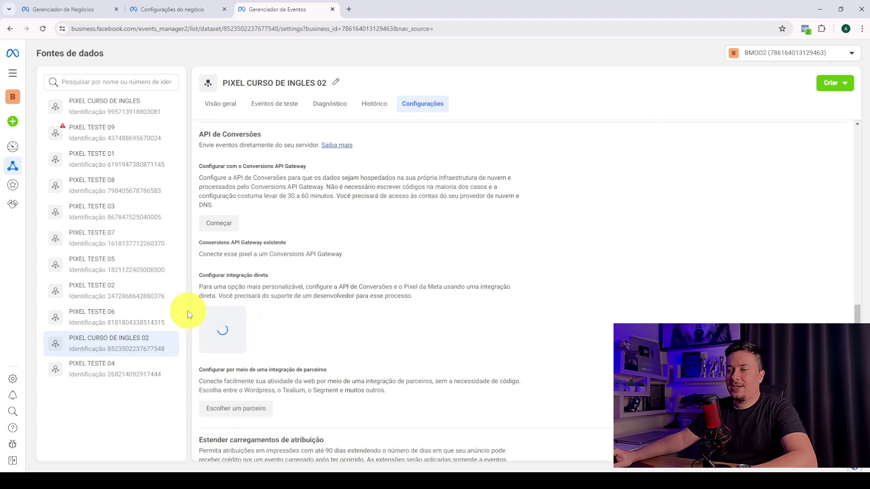
pyautogui.click(281, 358)
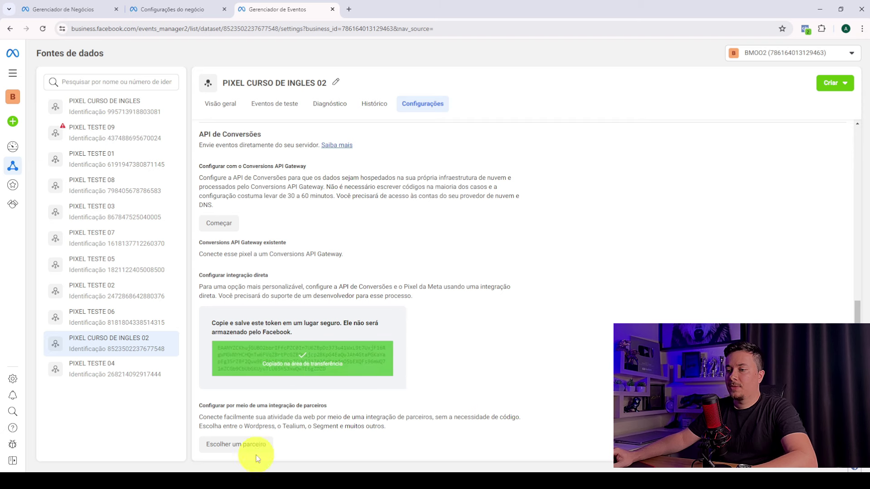
# Step: Switch to Kiwify, paste the access token as the pixel's conversion API token, and save the pixel and affiliation changes
pyautogui.click(194, 450)
pyautogui.click(398, 286)
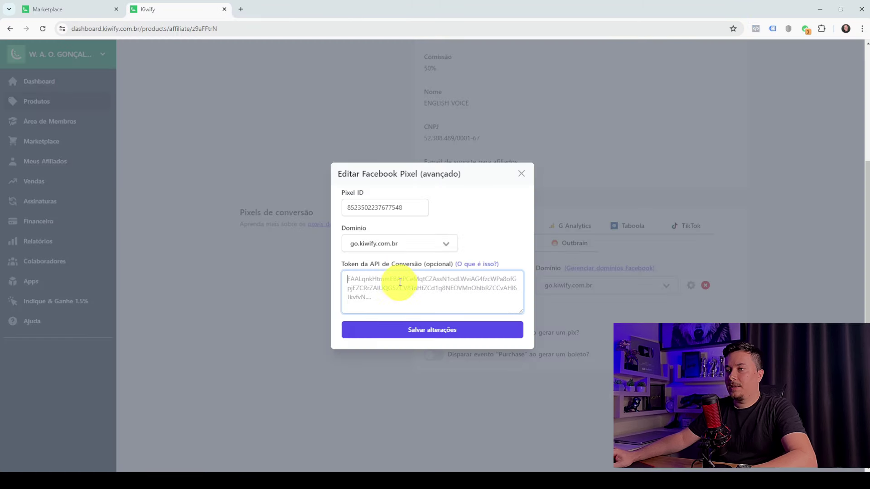
pyautogui.hotkey('ctrl', 'v')
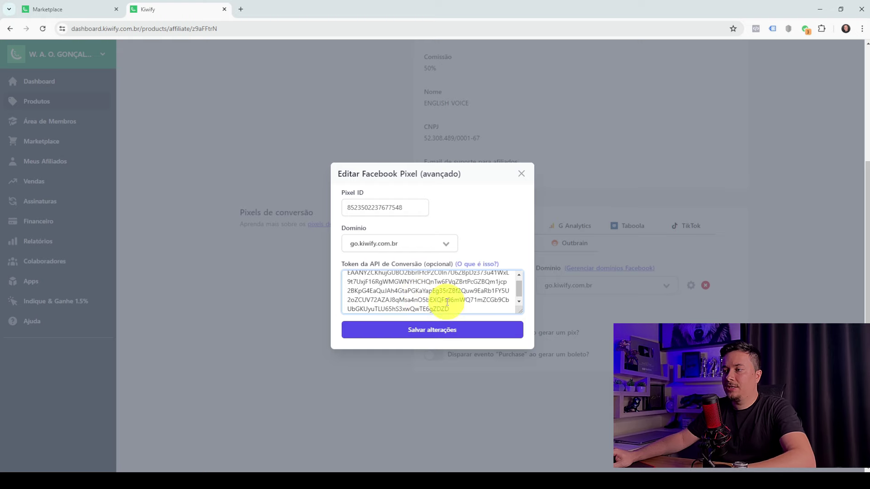
pyautogui.click(444, 331)
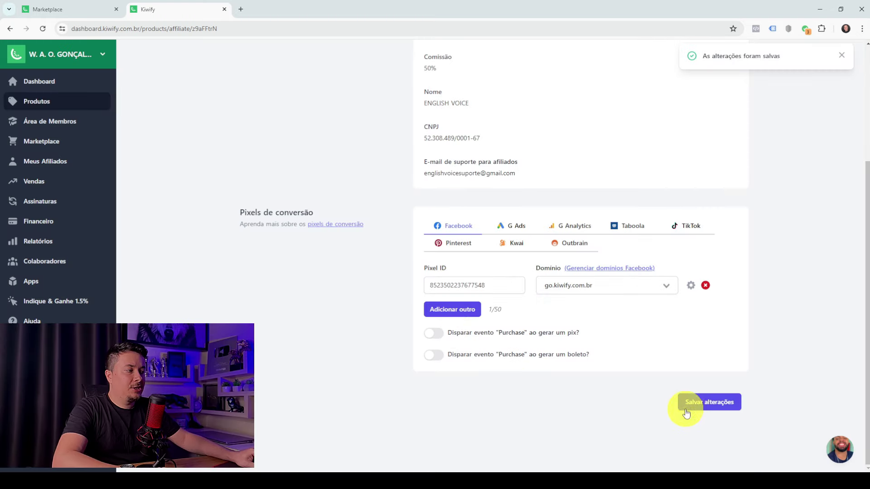
pyautogui.click(725, 409)
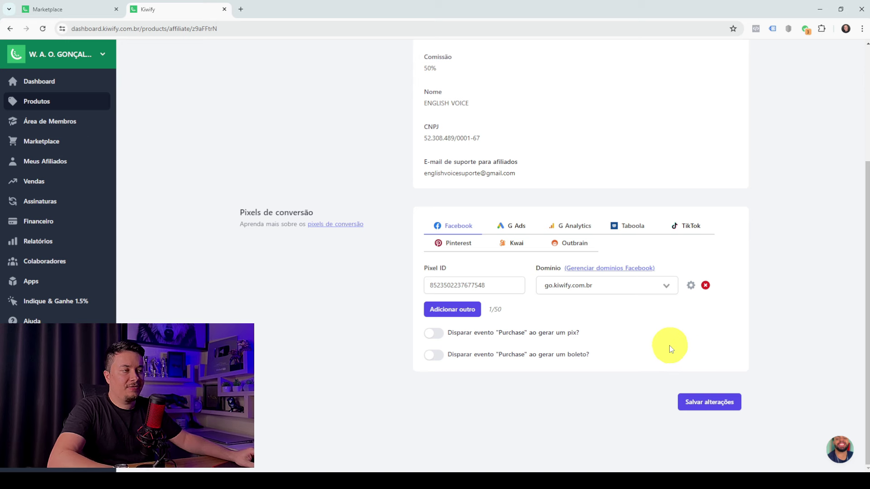
# Step: Show the links of the English Voice affiliation and copy the Afiliados checkout link
pyautogui.scroll(3, 530, 345)
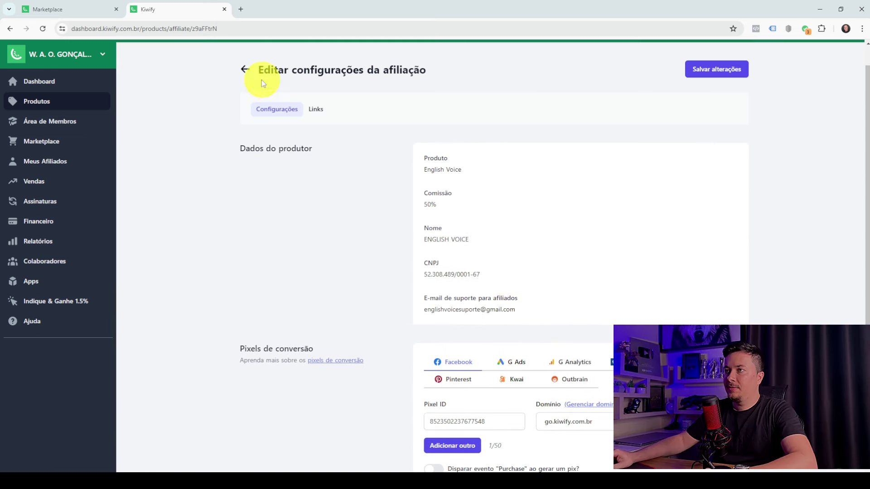
pyautogui.click(318, 112)
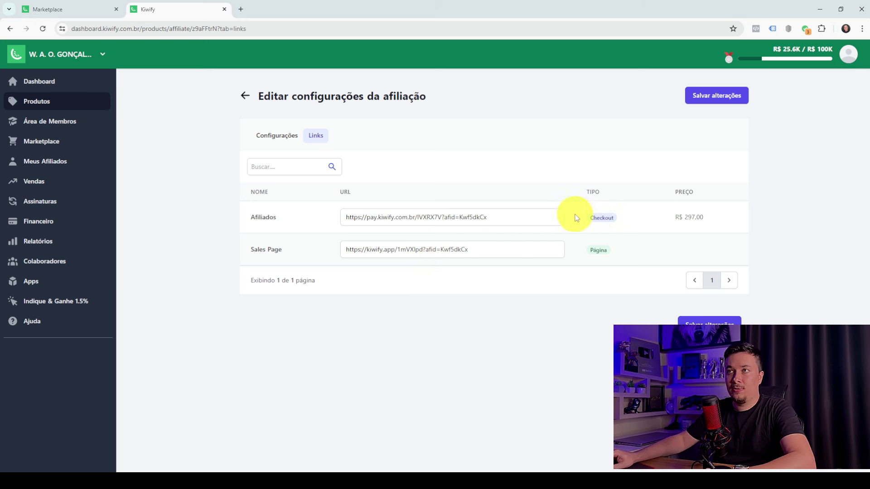
pyautogui.click(450, 217)
pyautogui.hotkey('ctrl', 'c')
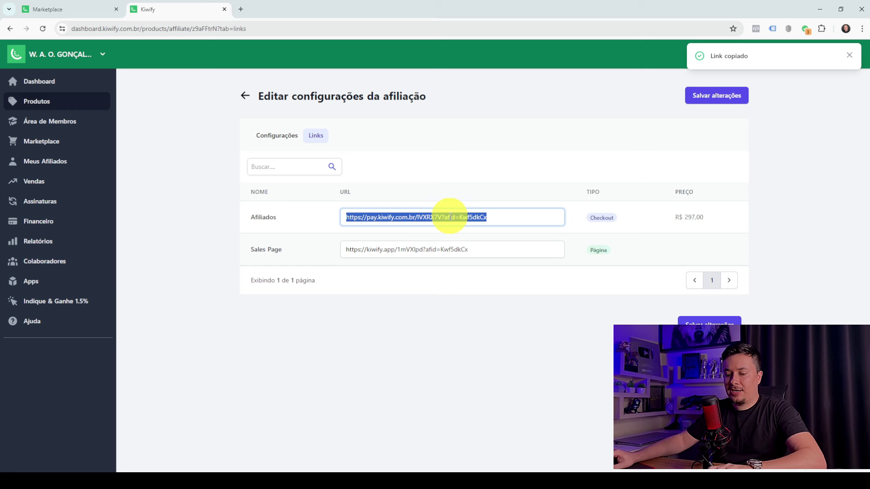
# Step: Open the copied checkout link in a new browser tab and look over the English Voice payment page
pyautogui.click(242, 9)
pyautogui.hotkey('ctrl', 'v')
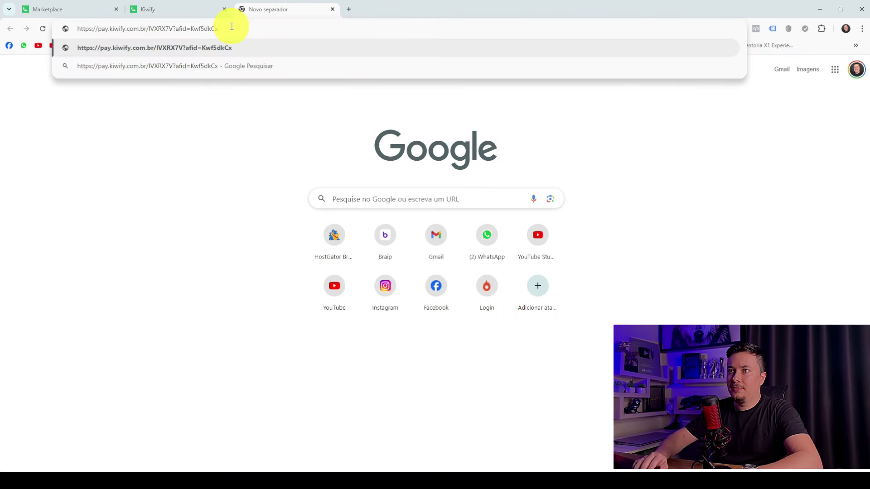
pyautogui.press('Return')
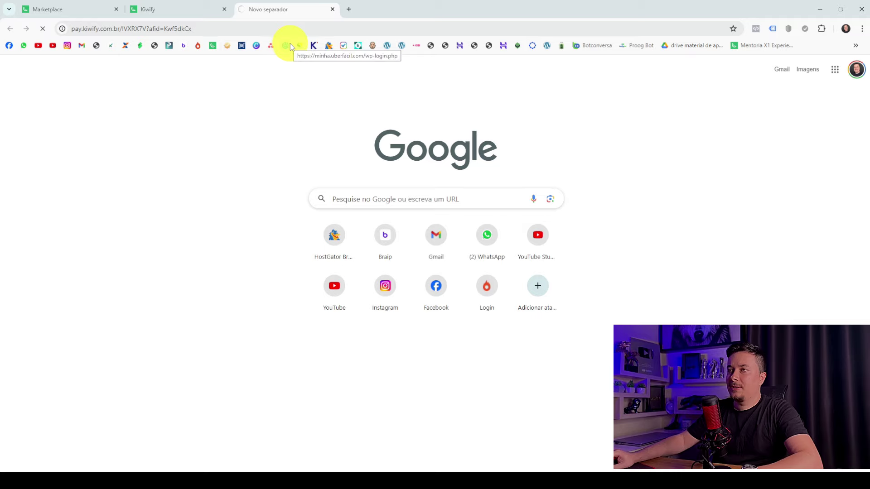
pyautogui.scroll(-5, 342, 295)
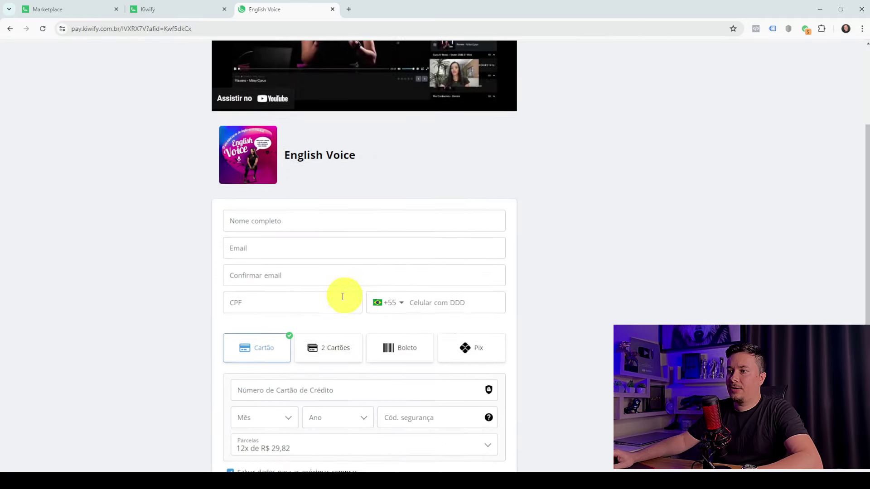
pyautogui.scroll(-2, 349, 402)
pyautogui.scroll(6, 336, 379)
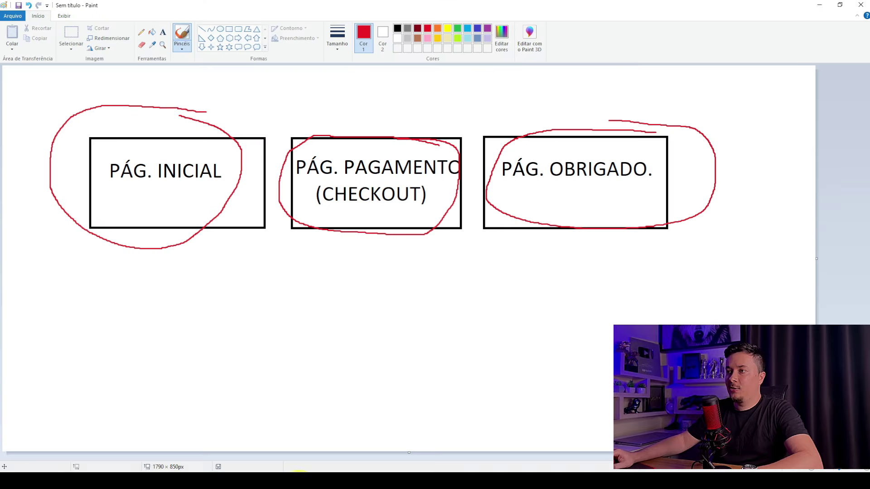
# Step: Switch to Paint and undo the three red circles drawn around the page boxes
pyautogui.click(29, 5)
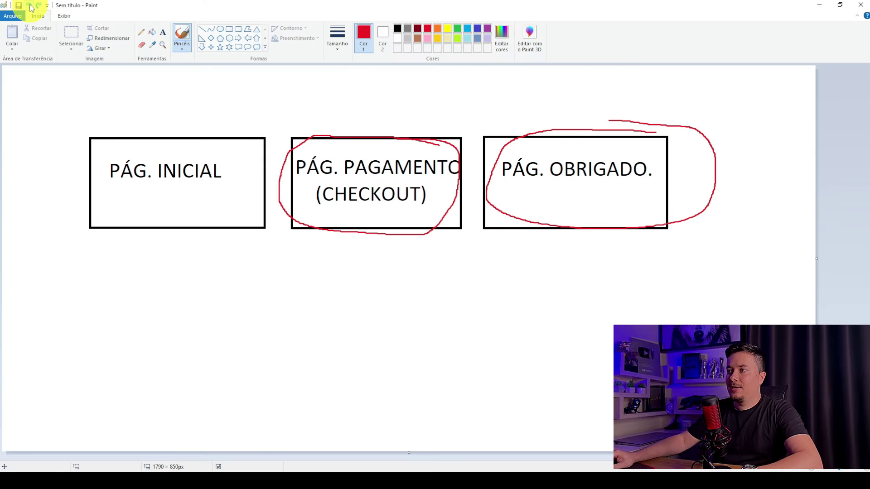
pyautogui.click(29, 5)
pyautogui.click(29, 6)
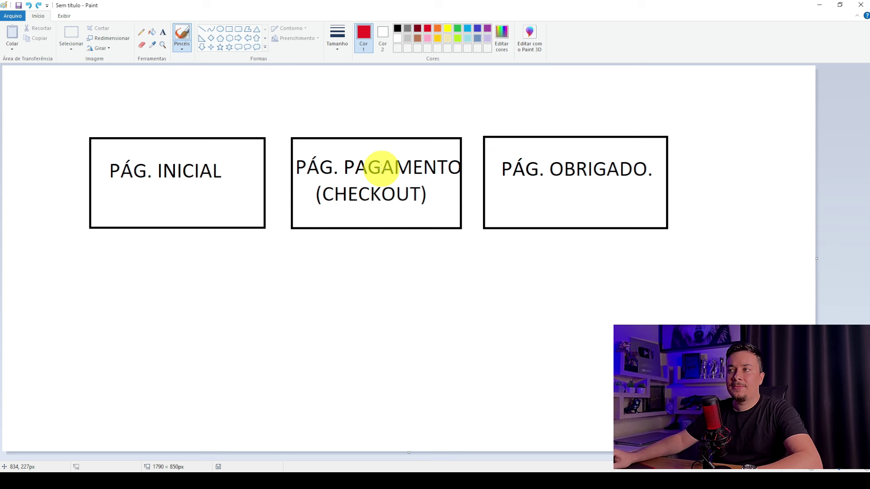
# Step: Circle all three page boxes in red and draw red arrows pointing up to the PÁG. PAGAMENTO and PÁG. OBRIGADO boxes
pyautogui.moveTo(343, 110)
pyautogui.mouseDown()
pyautogui.moveTo(276, 184)
pyautogui.moveTo(459, 224)
pyautogui.moveTo(354, 113)
pyautogui.mouseUp()
pyautogui.moveTo(594, 112)
pyautogui.mouseDown()
pyautogui.moveTo(485, 210)
pyautogui.moveTo(597, 113)
pyautogui.mouseUp()
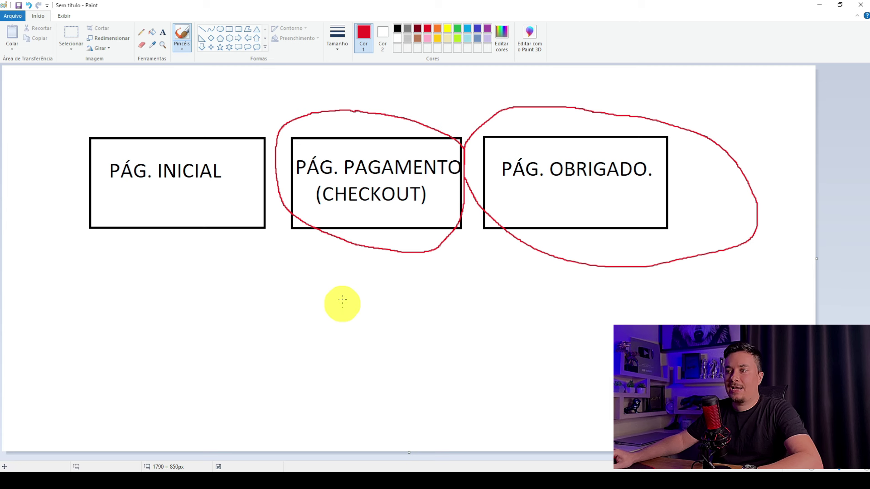
pyautogui.moveTo(260, 354)
pyautogui.mouseDown()
pyautogui.moveTo(272, 352)
pyautogui.moveTo(334, 252)
pyautogui.moveTo(317, 272)
pyautogui.moveTo(342, 284)
pyautogui.mouseUp()
pyautogui.moveTo(544, 355)
pyautogui.mouseDown()
pyautogui.moveTo(570, 297)
pyautogui.moveTo(540, 311)
pyautogui.mouseUp()
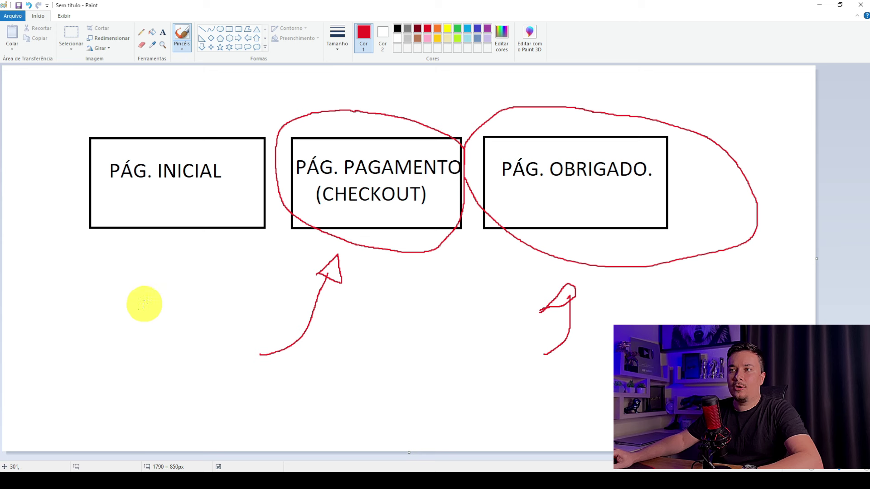
pyautogui.moveTo(177, 118)
pyautogui.mouseDown()
pyautogui.moveTo(64, 137)
pyautogui.moveTo(186, 116)
pyautogui.moveTo(114, 105)
pyautogui.mouseUp()
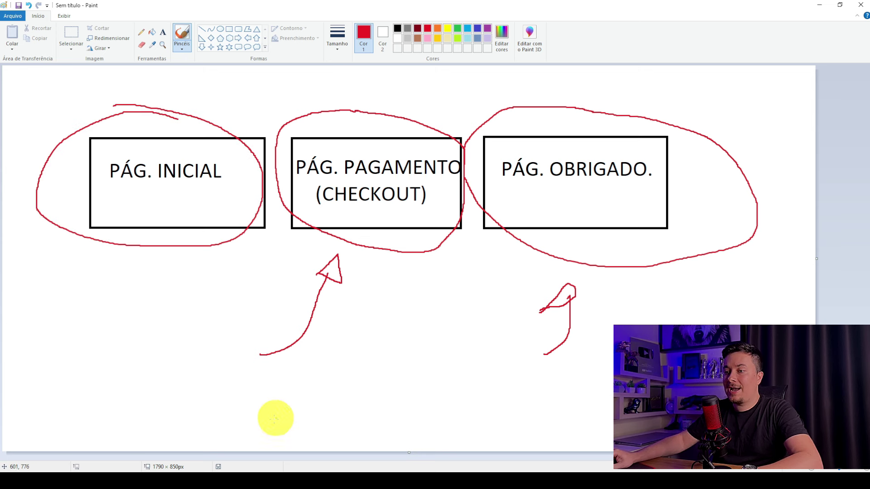
# Step: Return to the Kiwify browser window and close the English Voice checkout page
pyautogui.moveTo(206, 473)
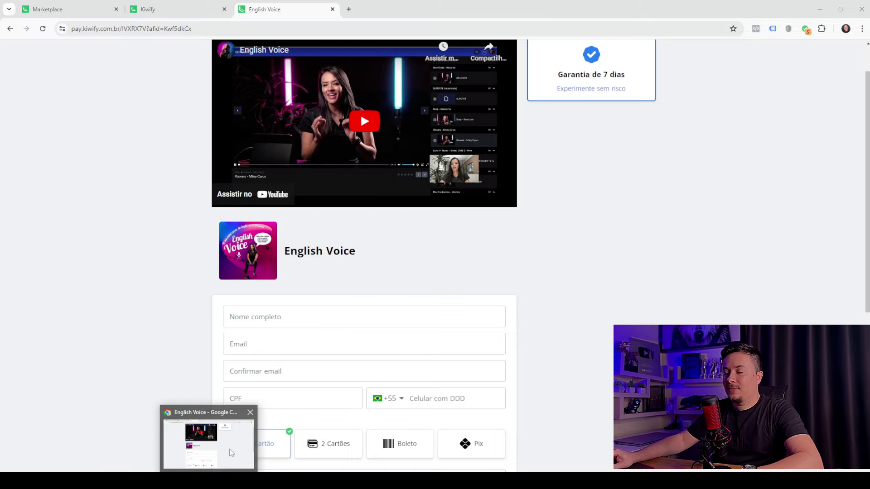
pyautogui.click(229, 450)
pyautogui.click(332, 9)
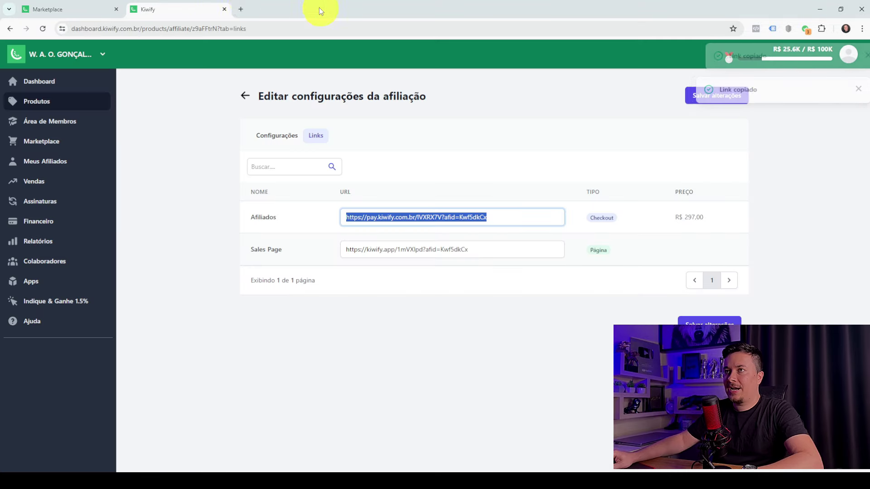
# Step: Switch to the WordPress admin browser window and open the Super Links plugin's main page
pyautogui.moveTo(276, 473)
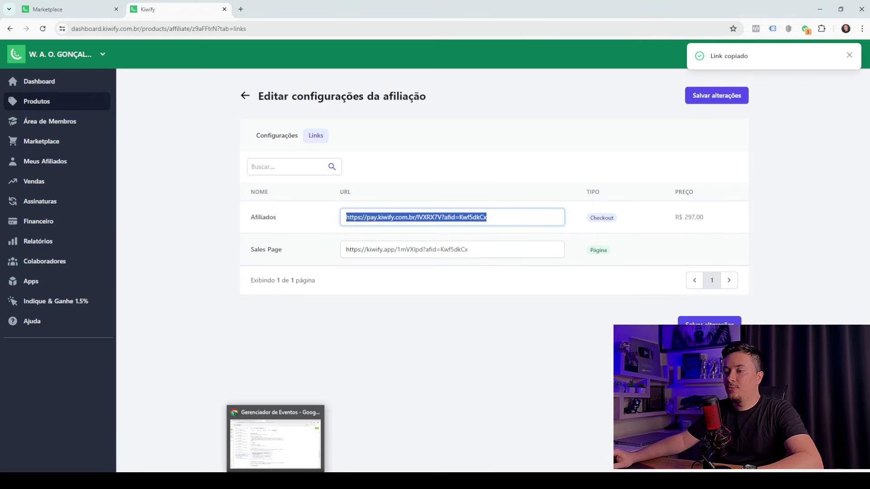
pyautogui.moveTo(231, 473)
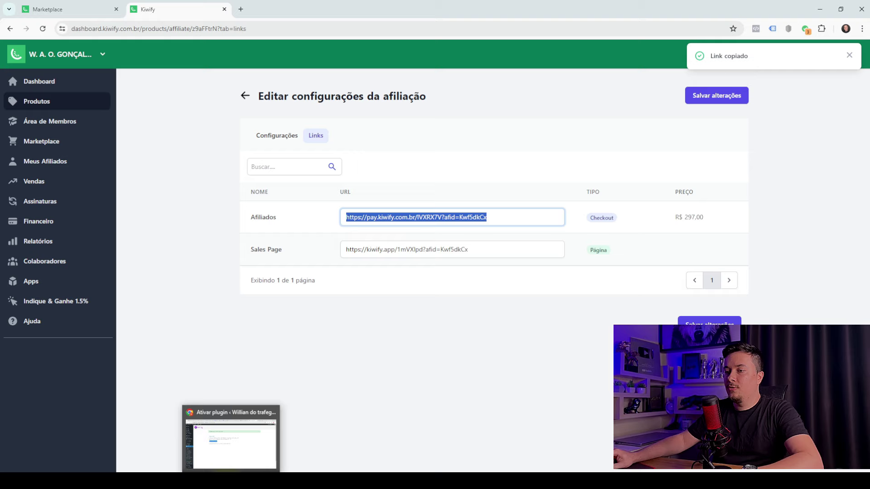
pyautogui.click(236, 447)
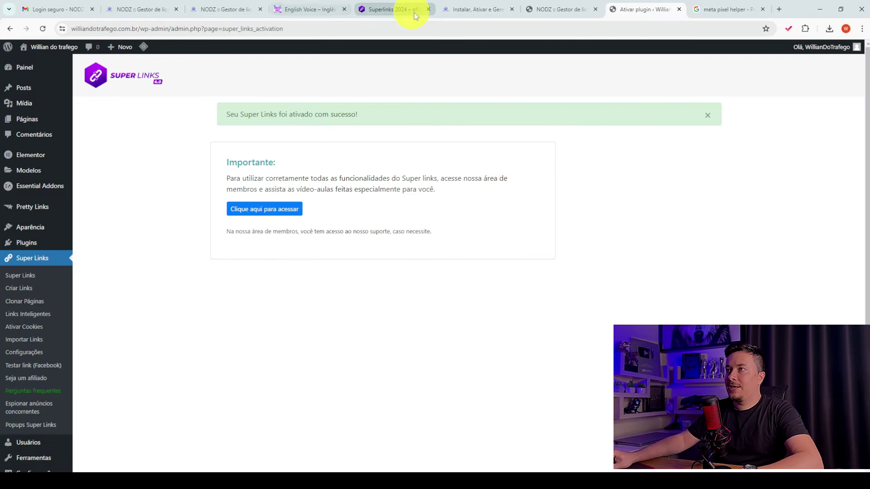
pyautogui.click(35, 262)
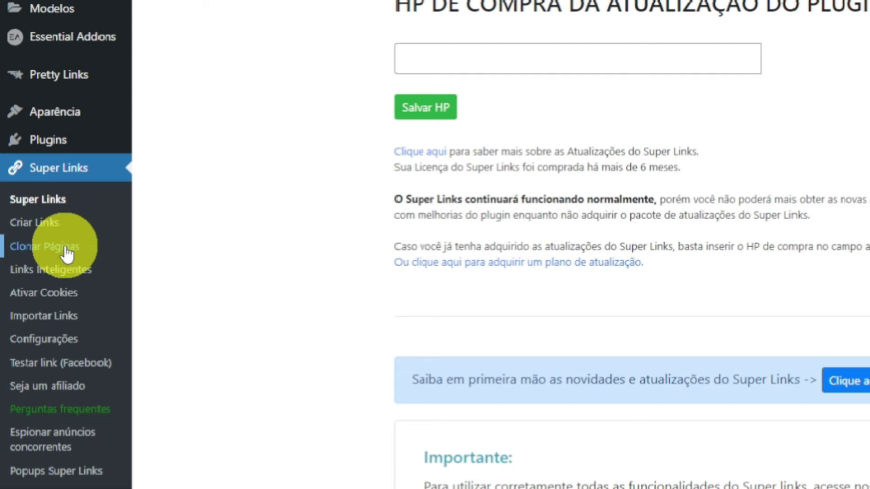
# Step: Start a new cloned page in Super Links, keep the category Sem categoria and name the page CURSO DE INGLES
pyautogui.click(43, 250)
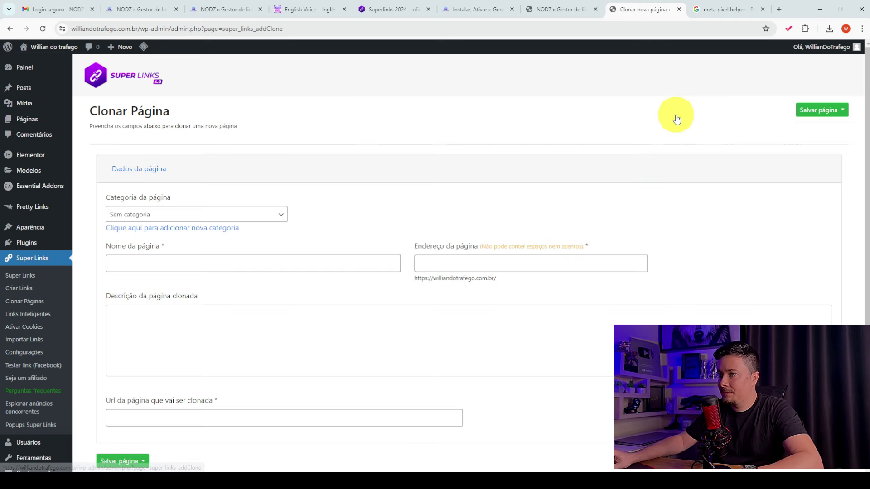
pyautogui.click(244, 219)
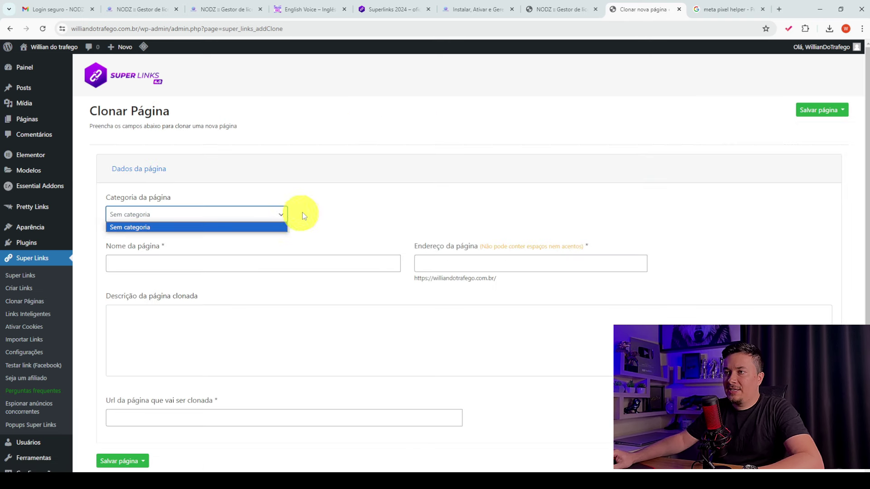
pyautogui.click(272, 225)
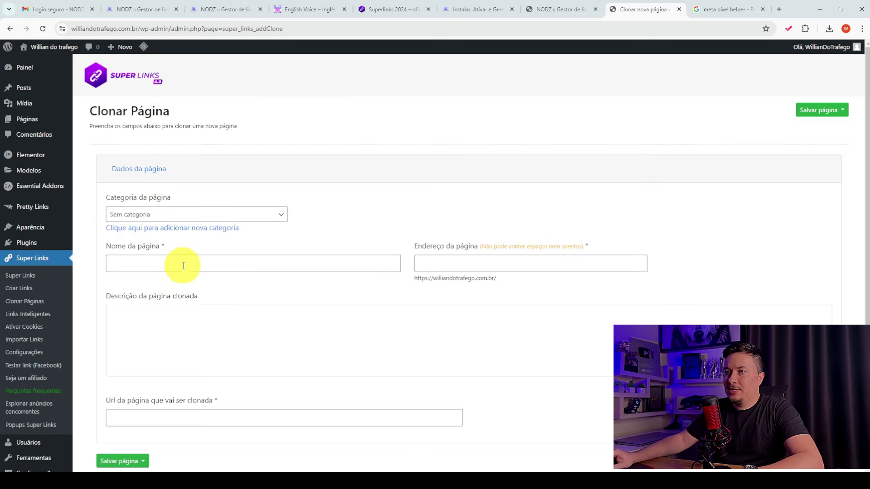
pyautogui.click(158, 267)
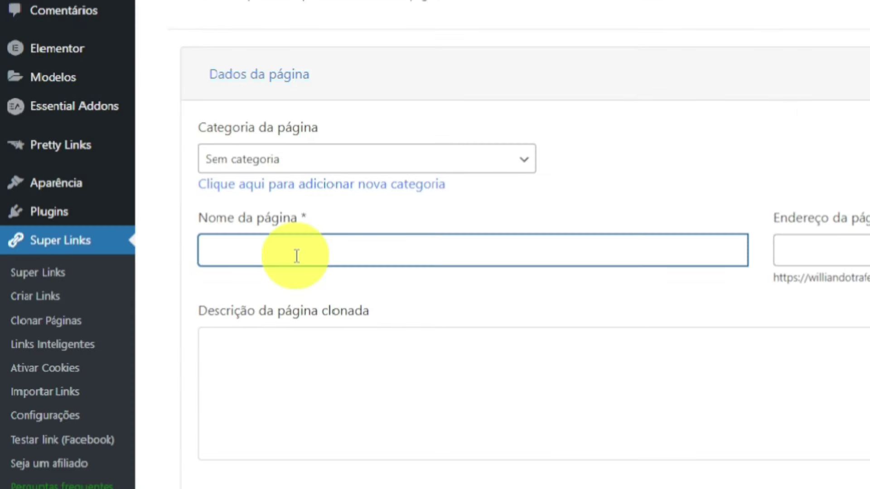
pyautogui.write('CURSO ')
pyautogui.write('DE INGLES')
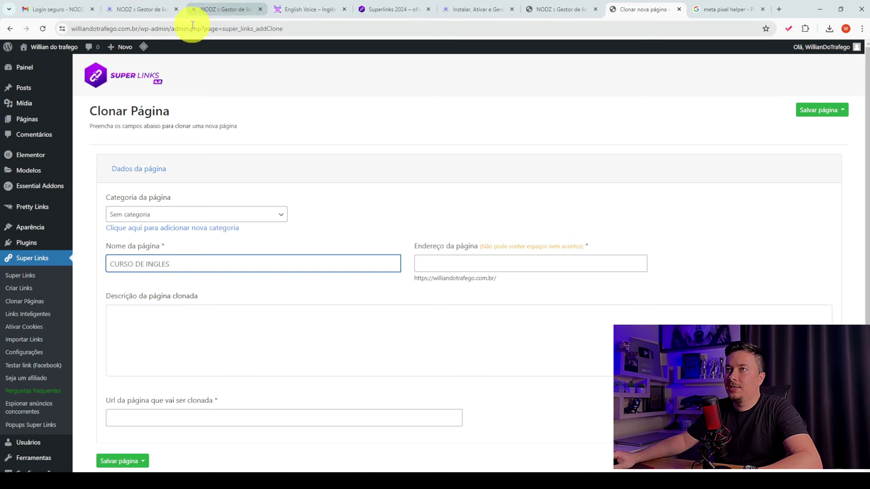
# Step: Look over the English Voice sales page and return to the page-cloning form
pyautogui.scroll(-5, 489, 330)
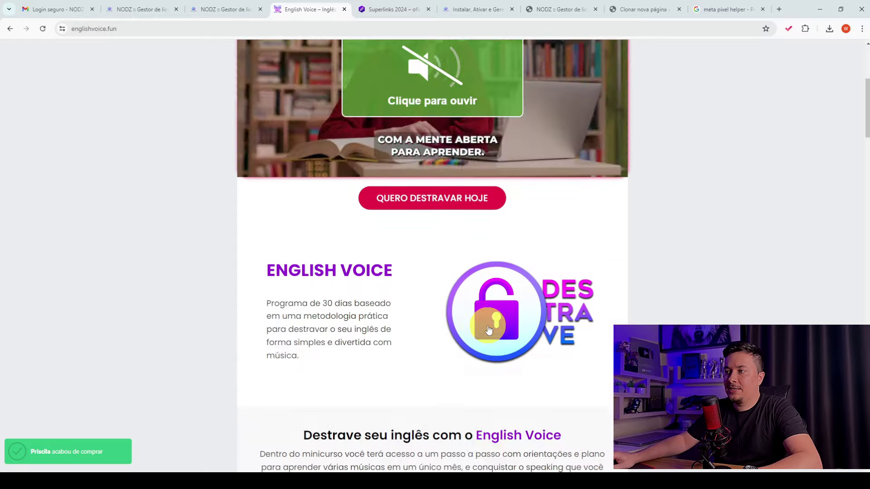
pyautogui.scroll(5, 501, 317)
pyautogui.click(619, 5)
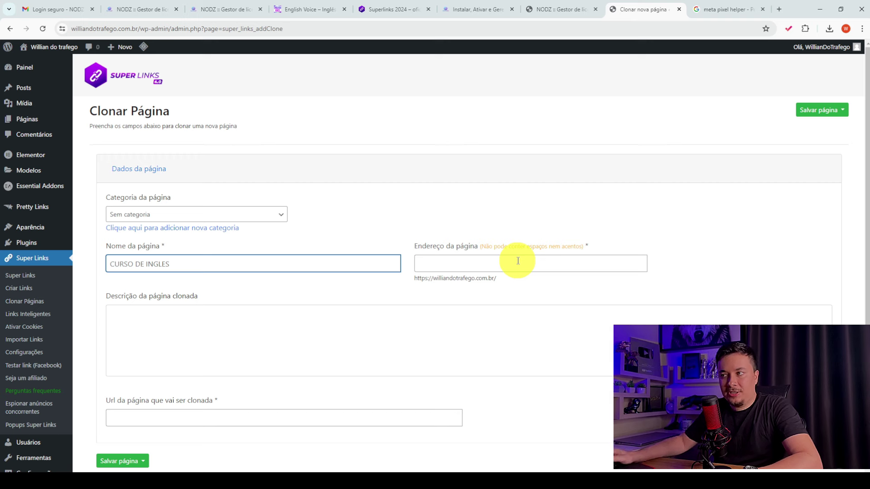
# Step: Enter the placeholder grgrtgttg as the page address and highlight it in the URL preview
pyautogui.click(485, 262)
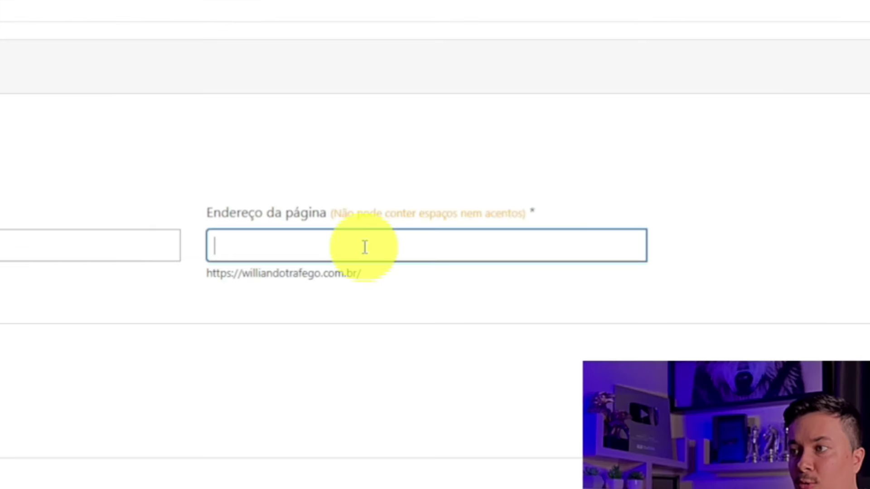
pyautogui.write('grgrtgt')
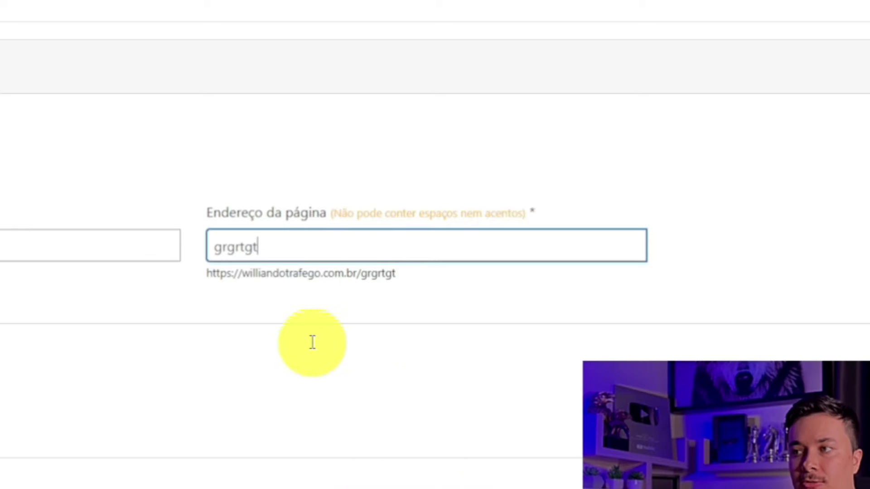
pyautogui.write('tg')
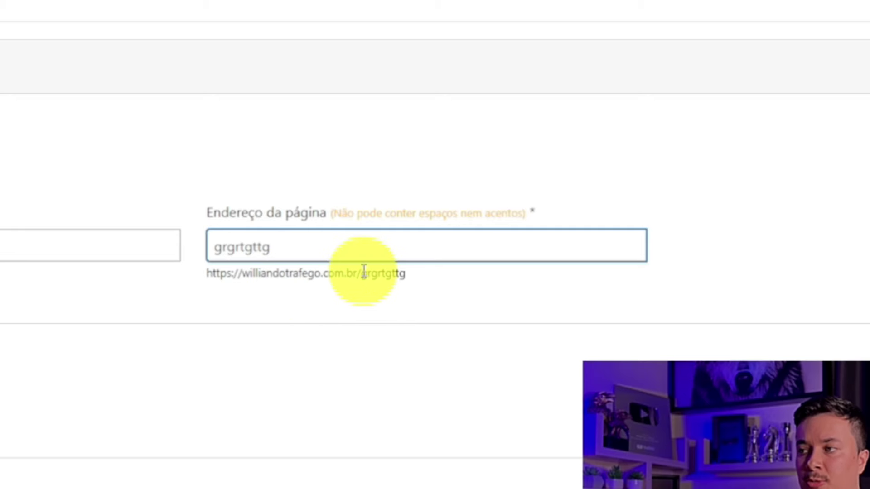
pyautogui.moveTo(362, 275); pyautogui.dragTo(423, 281)
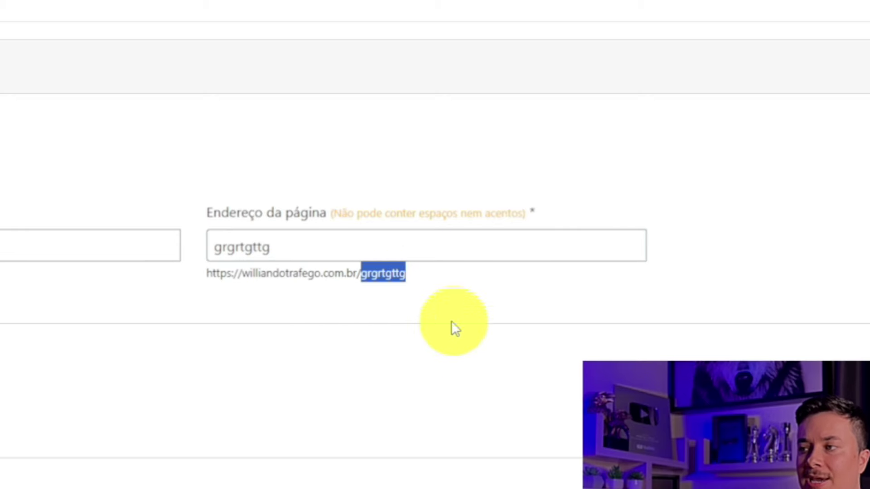
# Step: Set the page address to cursodeingles and highlight the URL preview beneath it
pyautogui.doubleClick(234, 247)
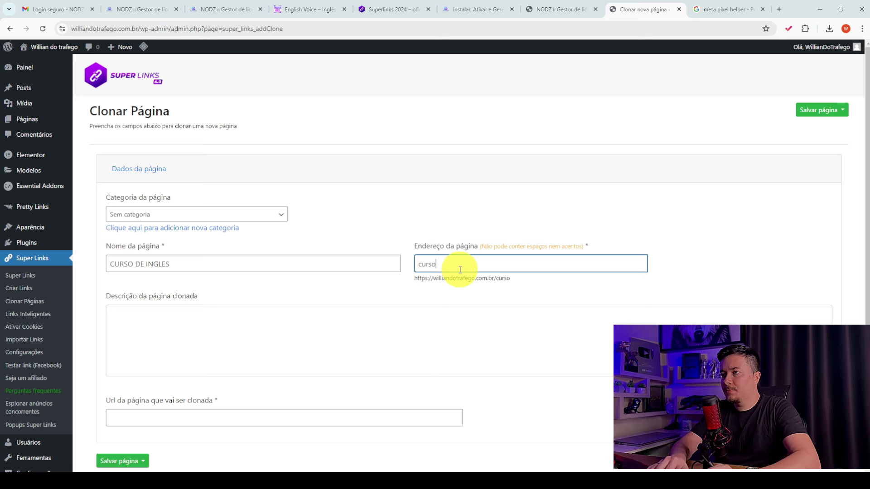
pyautogui.write('les')
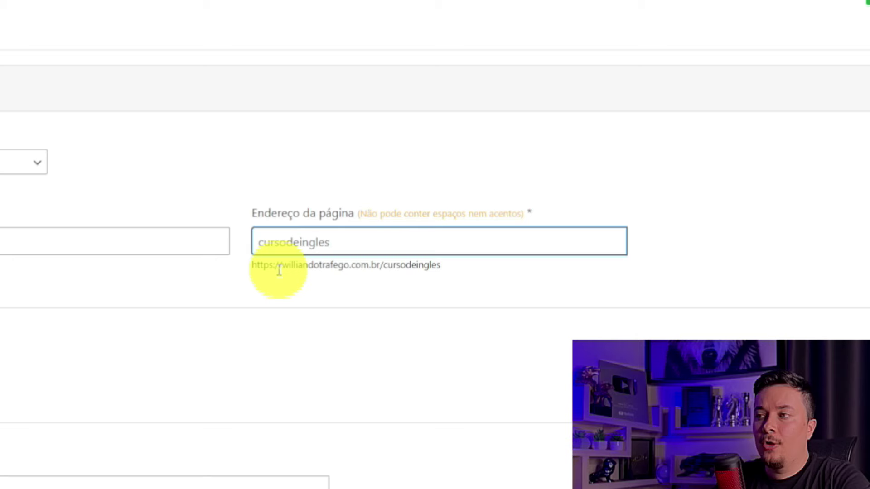
pyautogui.moveTo(430, 279); pyautogui.dragTo(480, 280)
pyautogui.moveTo(357, 268); pyautogui.dragTo(378, 269)
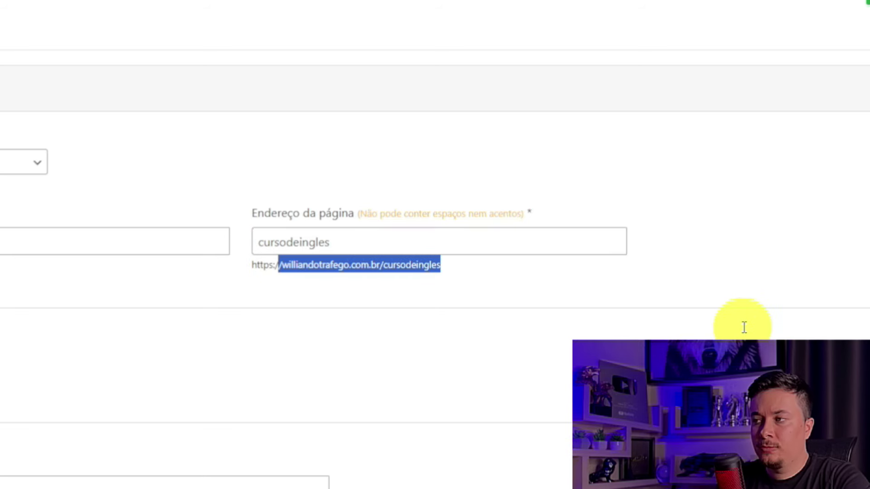
# Step: Examine how the page address and the site's domain combine in the full URL preview
pyautogui.doubleClick(358, 249)
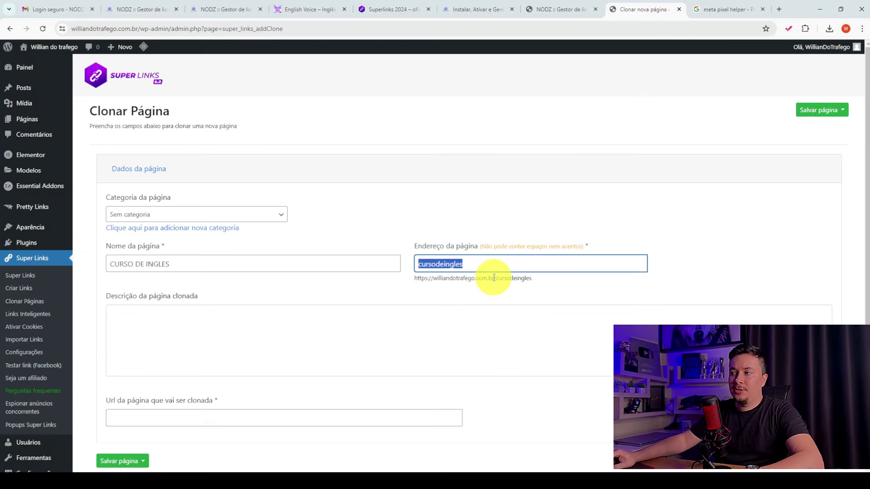
pyautogui.moveTo(494, 278); pyautogui.dragTo(413, 278)
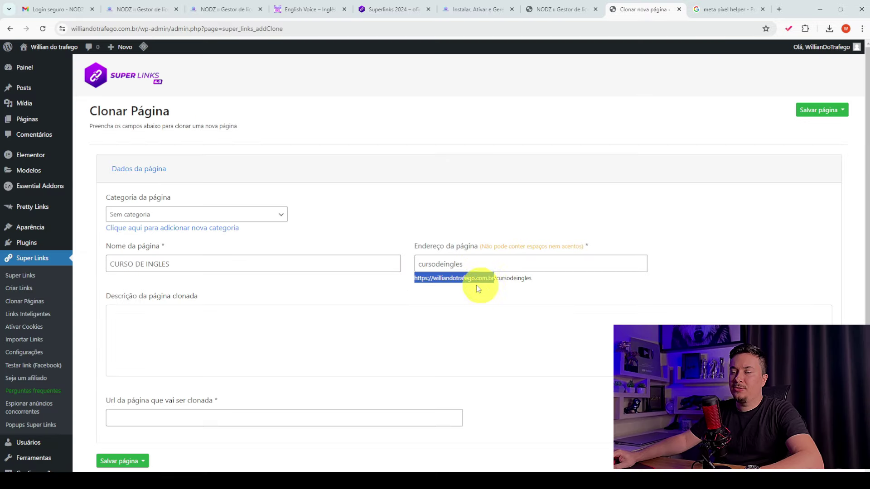
pyautogui.click(476, 268)
pyautogui.doubleClick(476, 269)
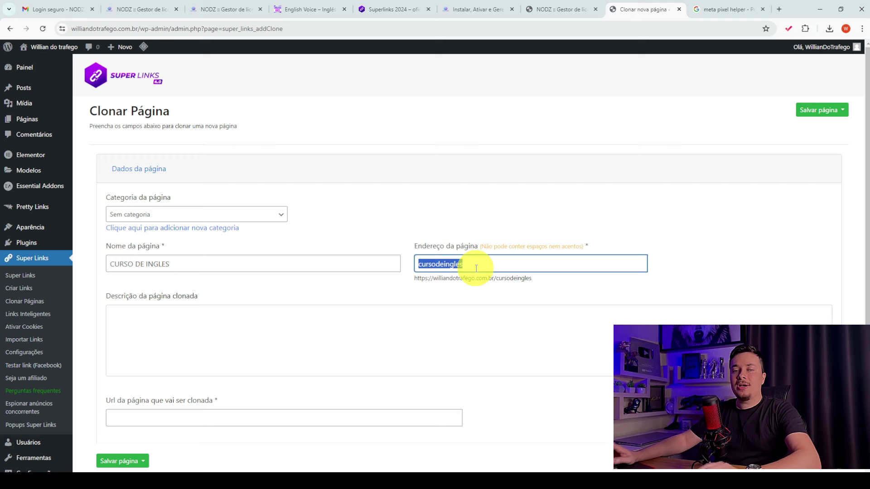
pyautogui.doubleClick(476, 269)
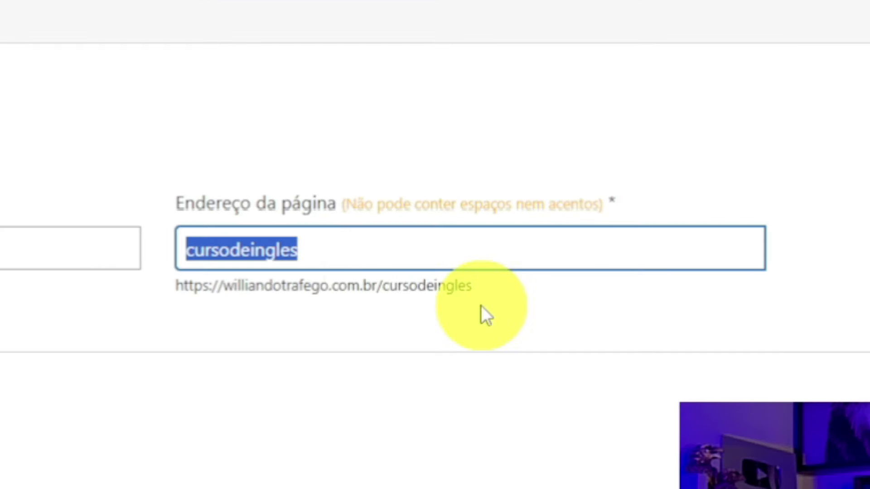
pyautogui.moveTo(379, 287); pyautogui.dragTo(473, 287)
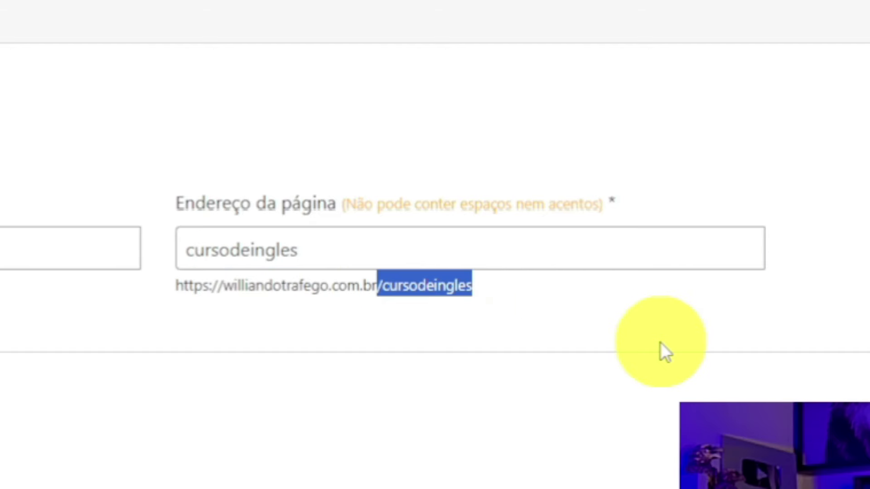
pyautogui.click(660, 340)
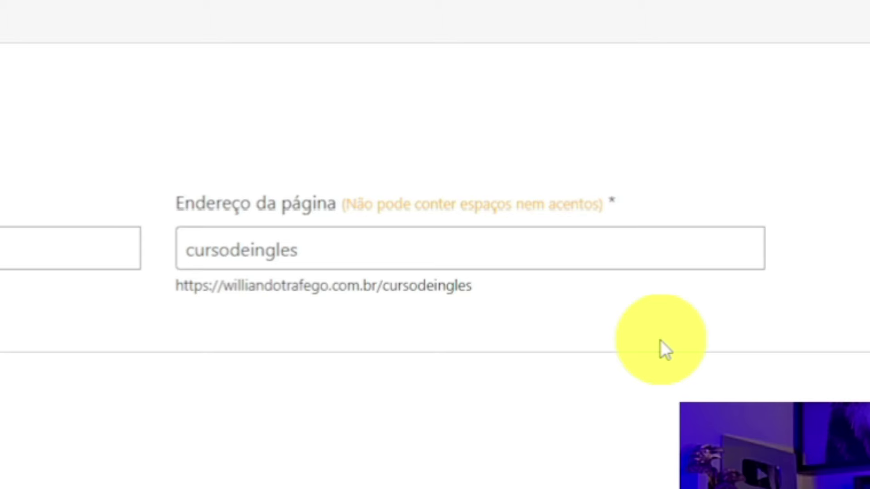
pyautogui.moveTo(176, 286); pyautogui.dragTo(583, 307)
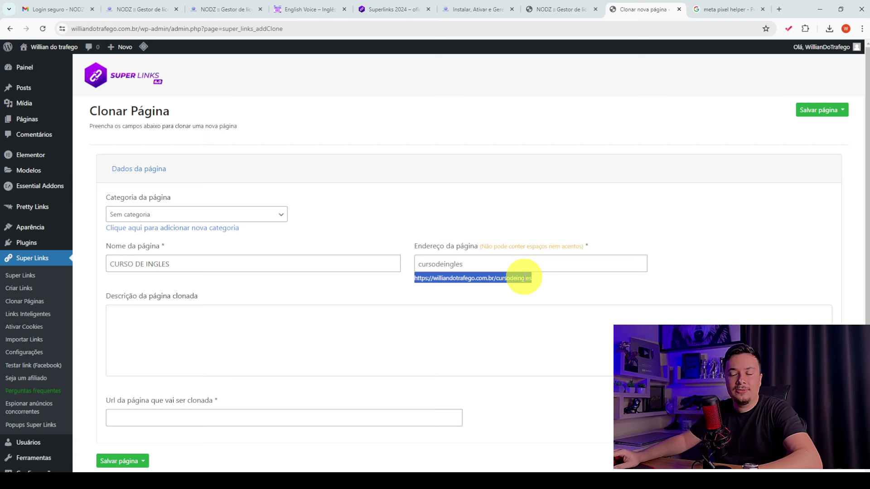
pyautogui.click(598, 297)
pyautogui.doubleClick(477, 270)
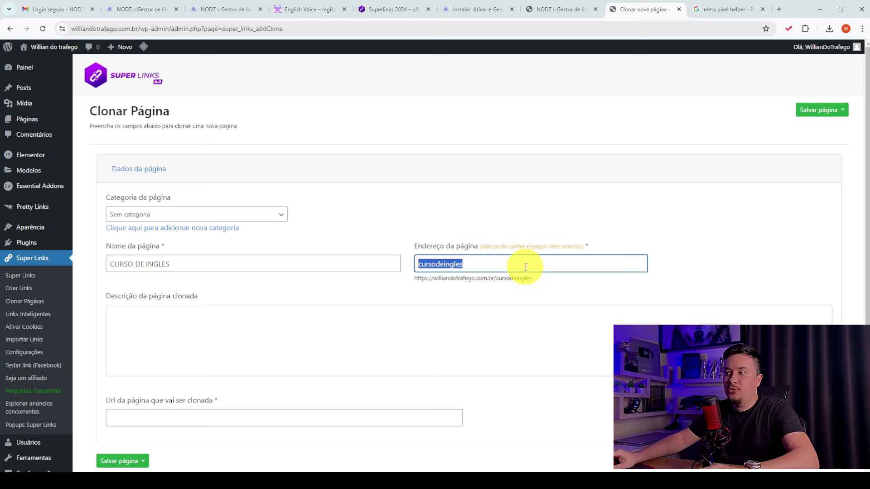
# Step: Copy cursodeingles from the page address to the end of the site's domain in Notepad, then return to the cloning form
pyautogui.click(365, 469)
pyautogui.click(535, 163)
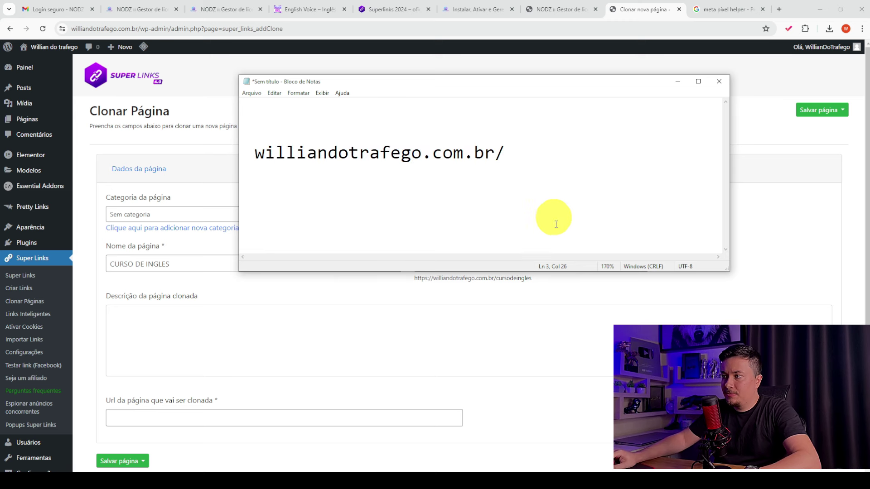
pyautogui.hotkey('alt', 'Tab')
pyautogui.doubleClick(430, 263)
pyautogui.hotkey('ctrl', 'c')
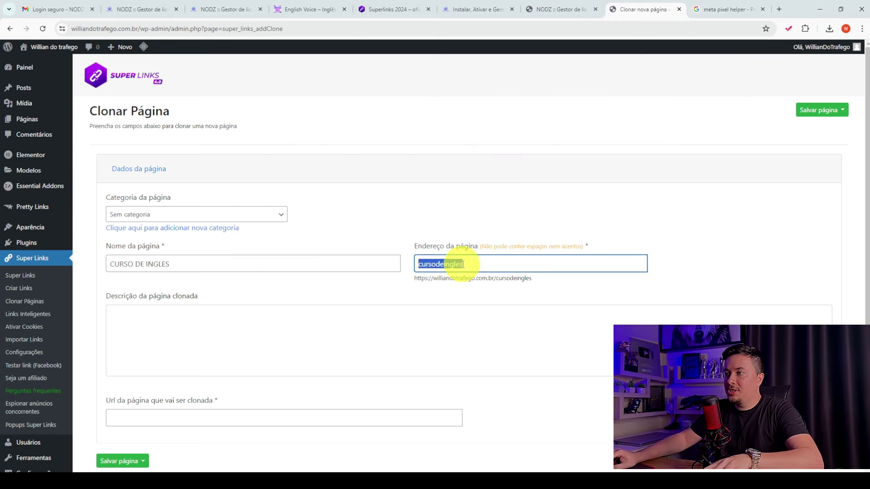
pyautogui.click(379, 467)
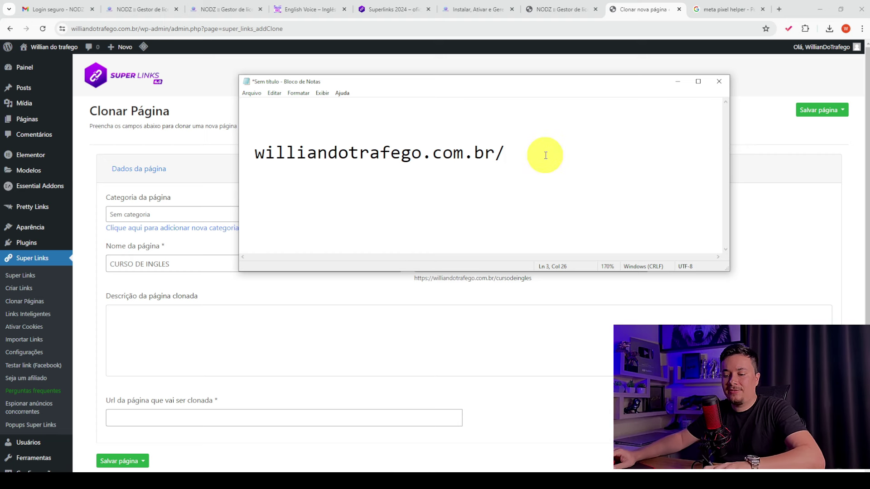
pyautogui.hotkey('ctrl', 'v')
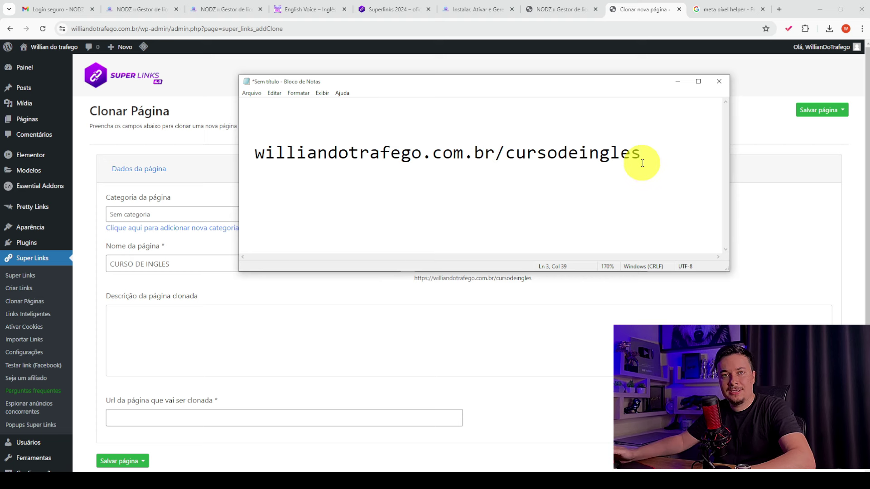
pyautogui.click(678, 82)
pyautogui.doubleClick(485, 262)
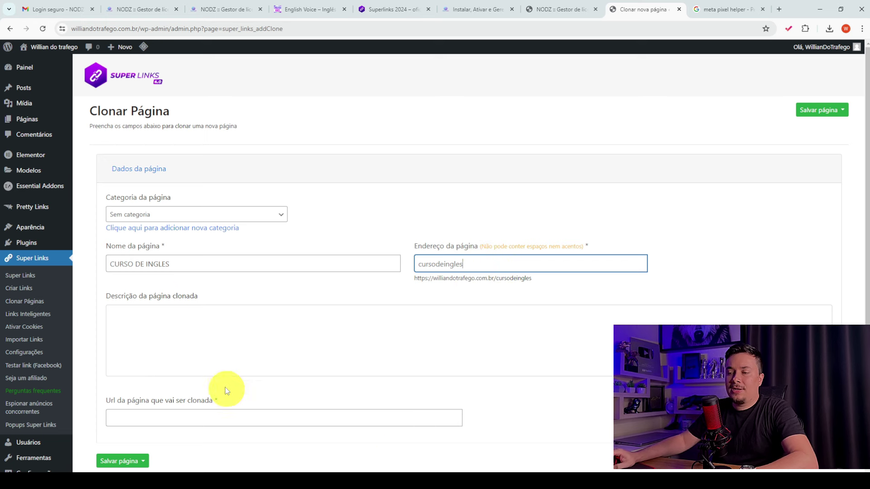
# Step: Copy the address englishvoice.fun from the English Voice sales page into the form as the URL of the page being cloned
pyautogui.scroll(-1, 182, 313)
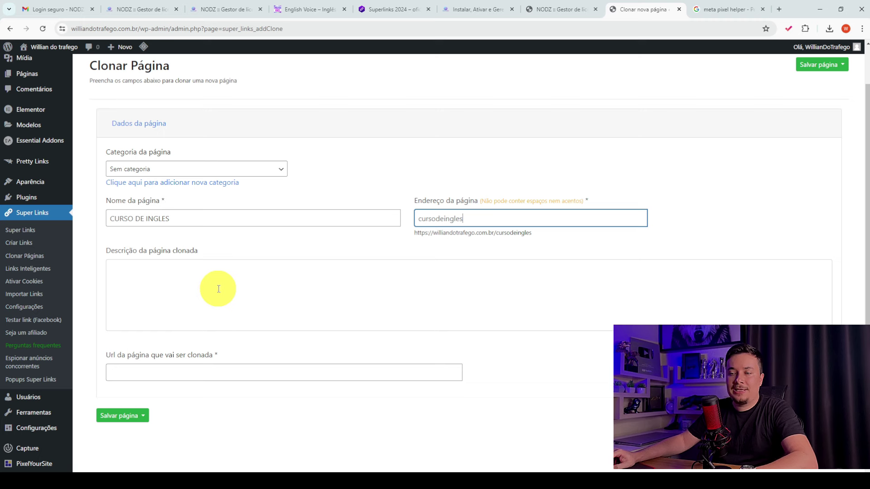
pyautogui.scroll(-1, 190, 292)
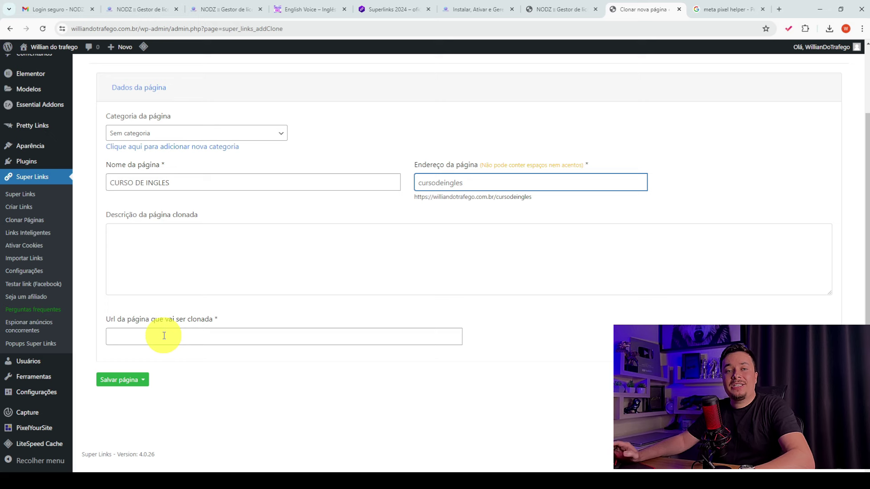
pyautogui.click(290, 5)
pyautogui.click(98, 31)
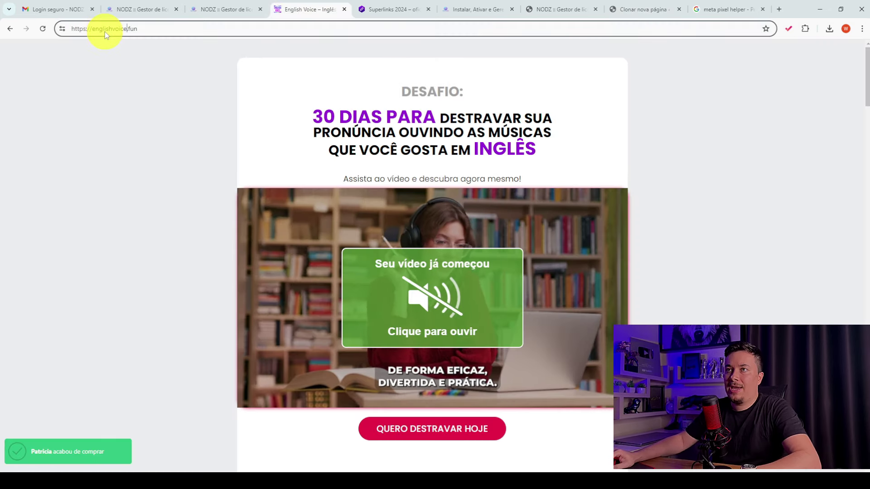
pyautogui.moveTo(139, 29); pyautogui.dragTo(91, 28)
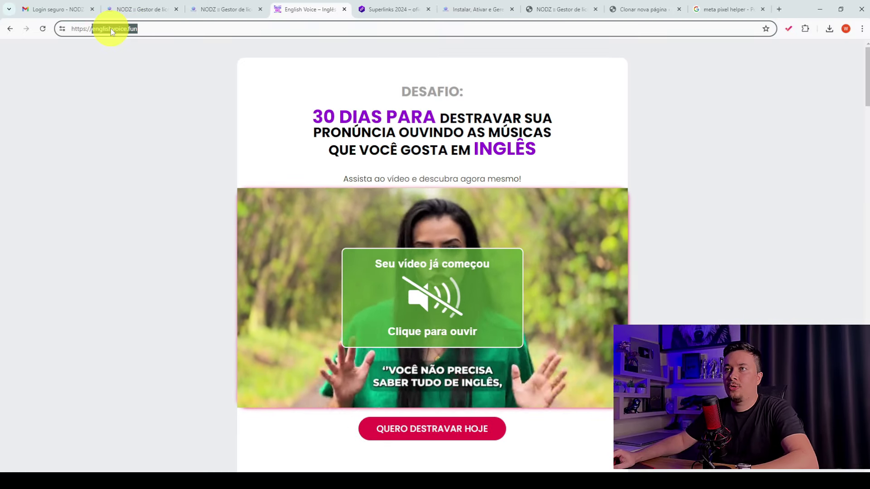
pyautogui.hotkey('ctrl', 'c')
pyautogui.click(644, 9)
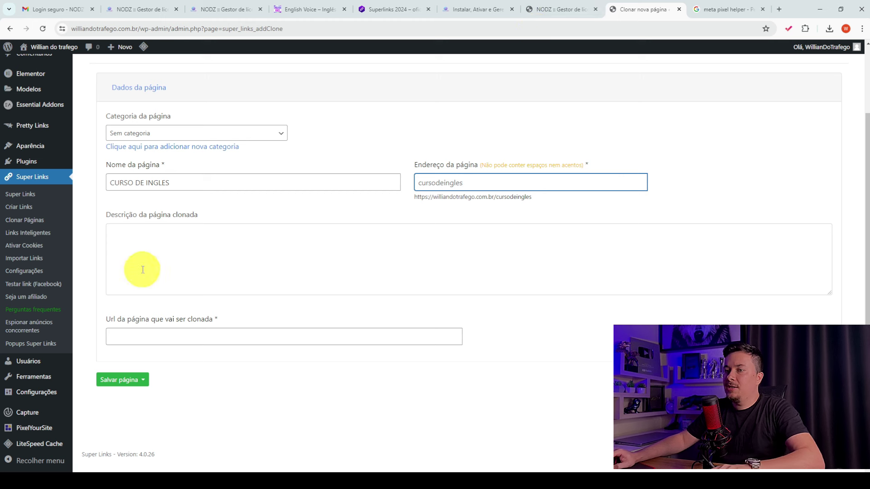
pyautogui.click(136, 336)
pyautogui.hotkey('ctrl', 'v')
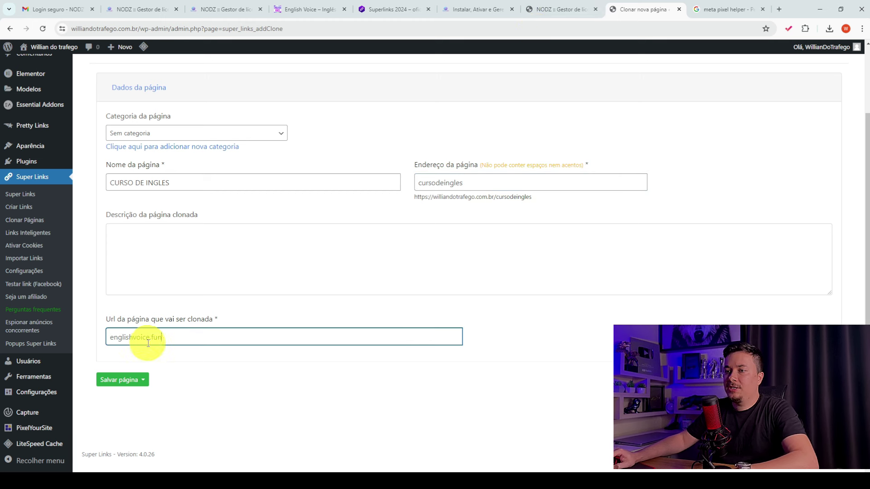
# Step: Save the CURSO DE INGLES clone and stay on its page
pyautogui.click(200, 352)
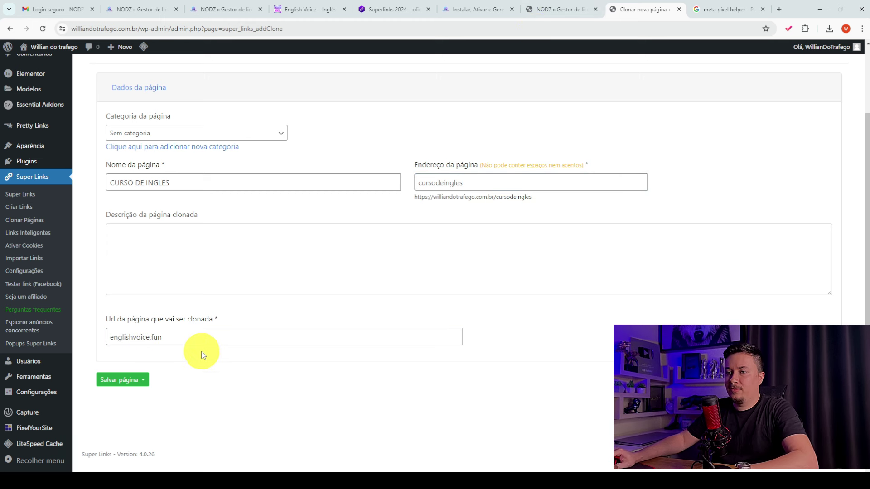
pyautogui.click(119, 386)
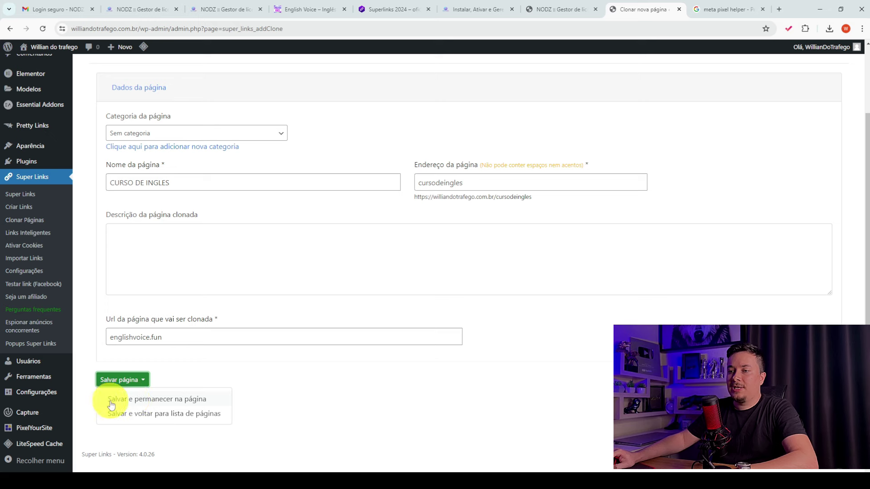
pyautogui.click(173, 400)
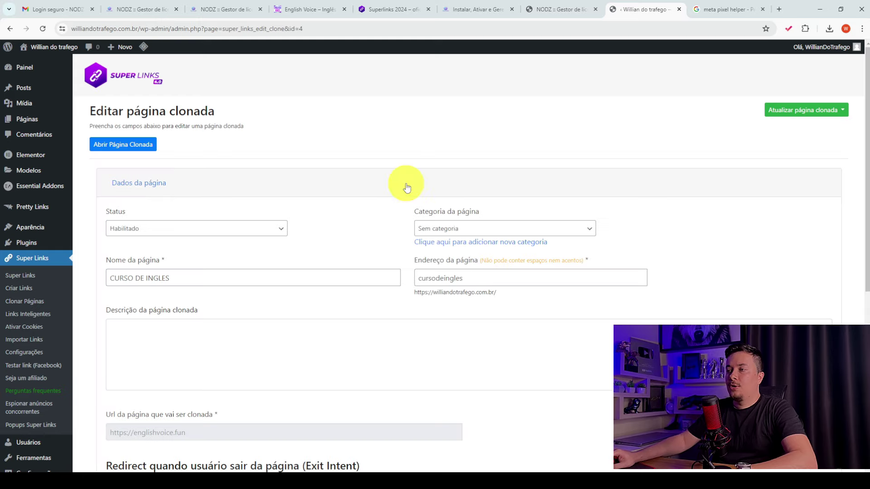
# Step: Expand the cloned page's settings for replacing checkout links, WhatsApp, images and texts
pyautogui.scroll(-5, 278, 334)
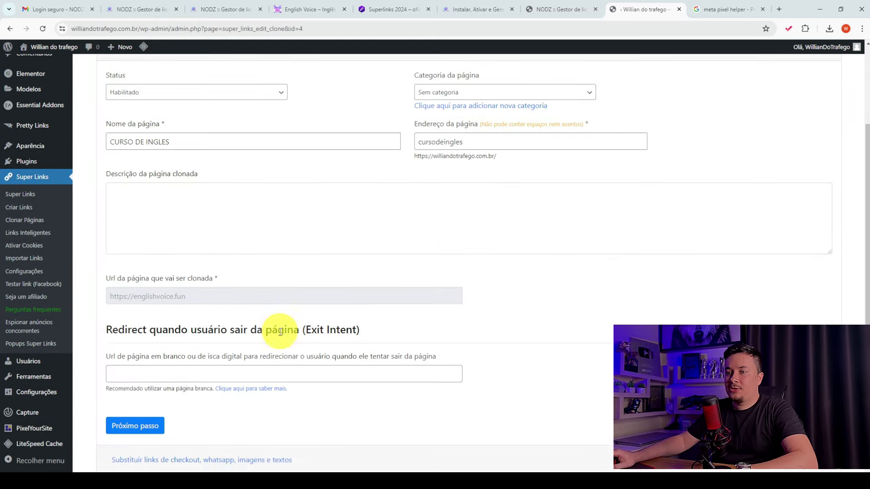
pyautogui.scroll(-1, 284, 331)
pyautogui.scroll(1, 284, 327)
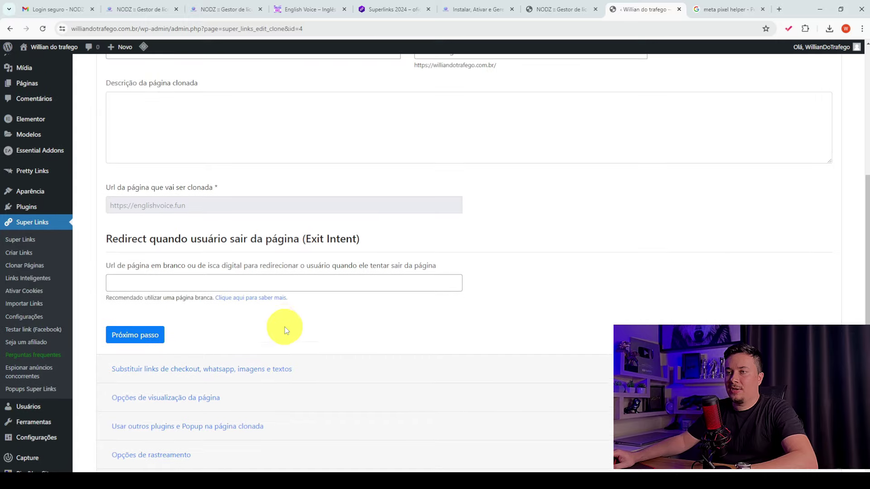
pyautogui.scroll(-2, 287, 313)
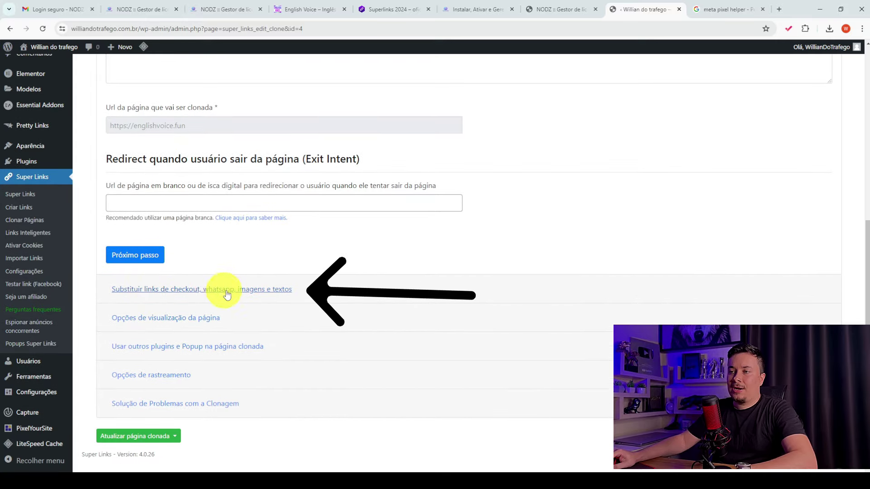
pyautogui.click(202, 289)
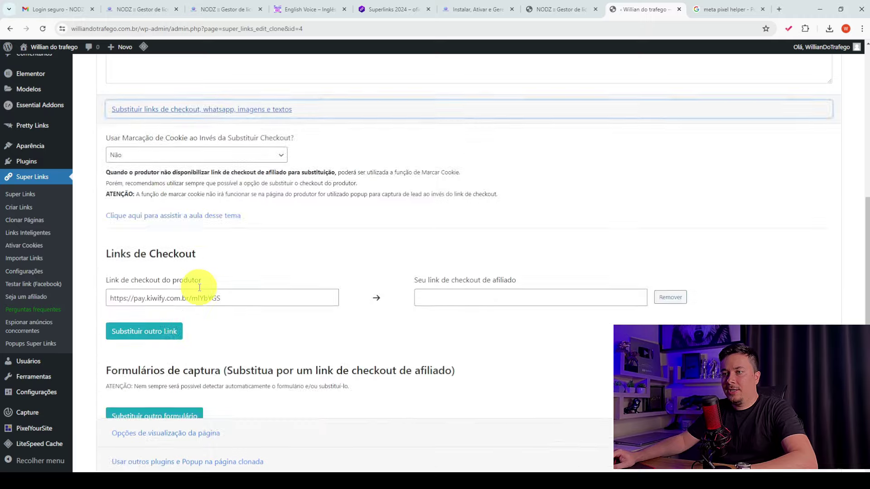
pyautogui.scroll(-4, 233, 287)
pyautogui.scroll(4, 237, 288)
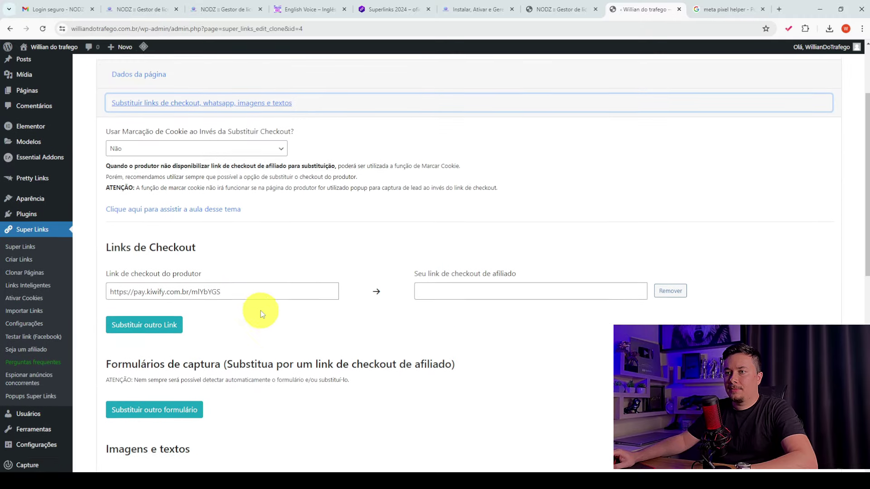
pyautogui.scroll(-1, 168, 249)
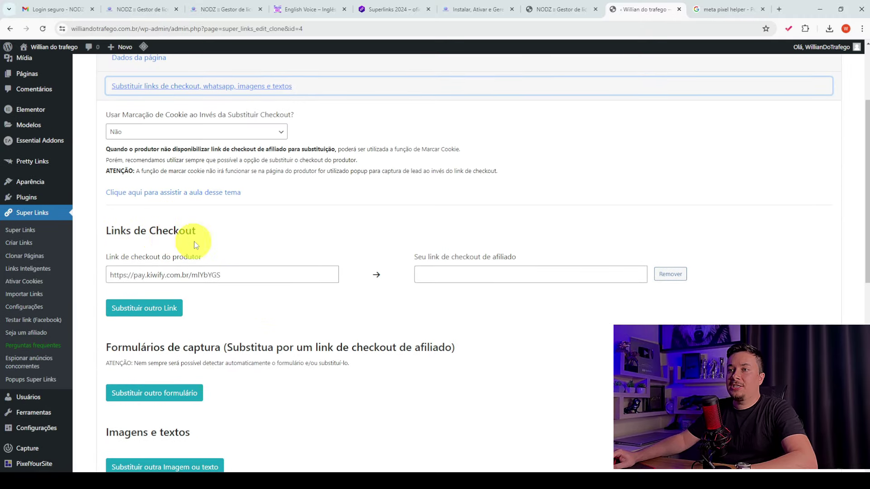
# Step: Examine the checkout links section and highlight the producer's detected checkout link
pyautogui.moveTo(106, 231); pyautogui.dragTo(200, 230)
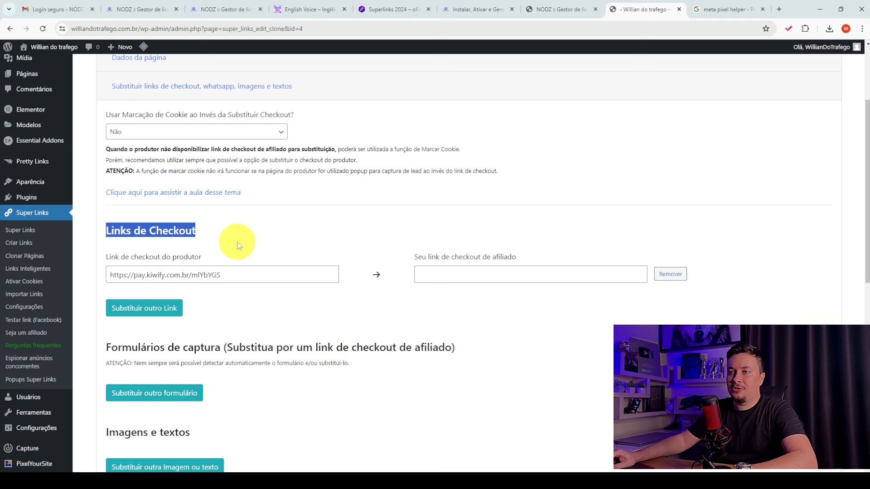
pyautogui.doubleClick(222, 275)
pyautogui.click(223, 275)
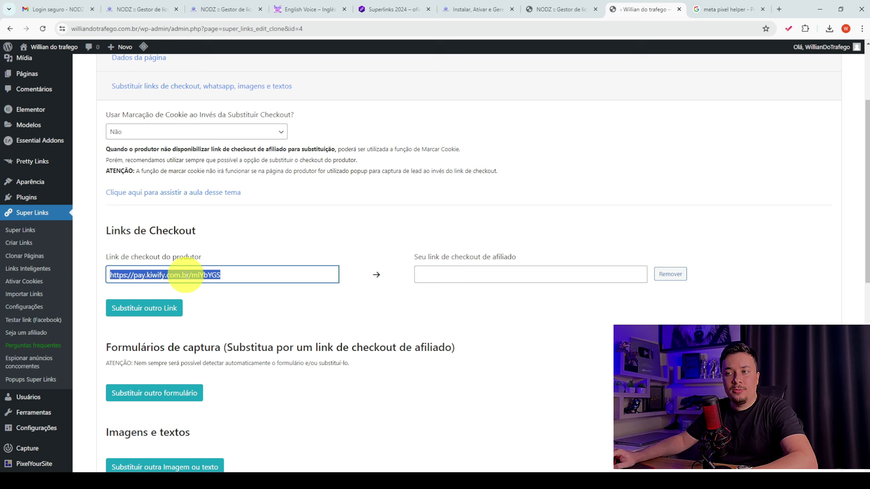
pyautogui.click(249, 274)
pyautogui.doubleClick(152, 274)
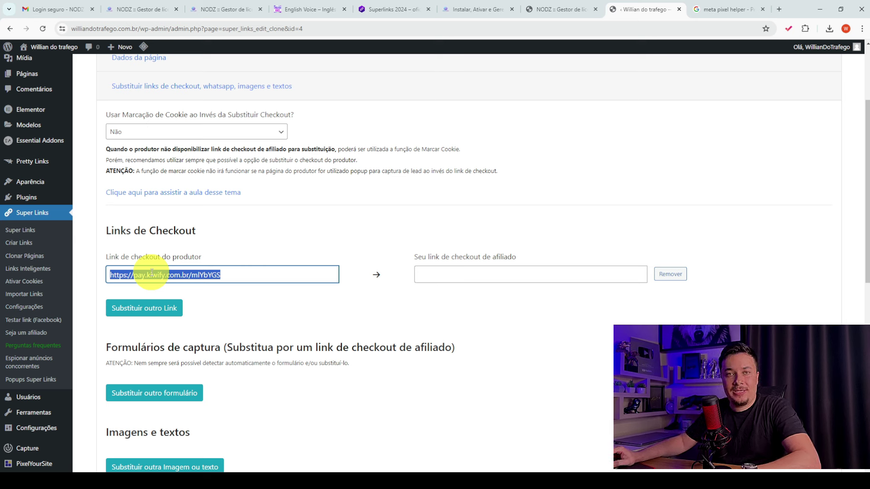
# Step: Switch to Kiwify, copy the Afiliados checkout link of the affiliation, and return to the cloned page's settings
pyautogui.click(509, 274)
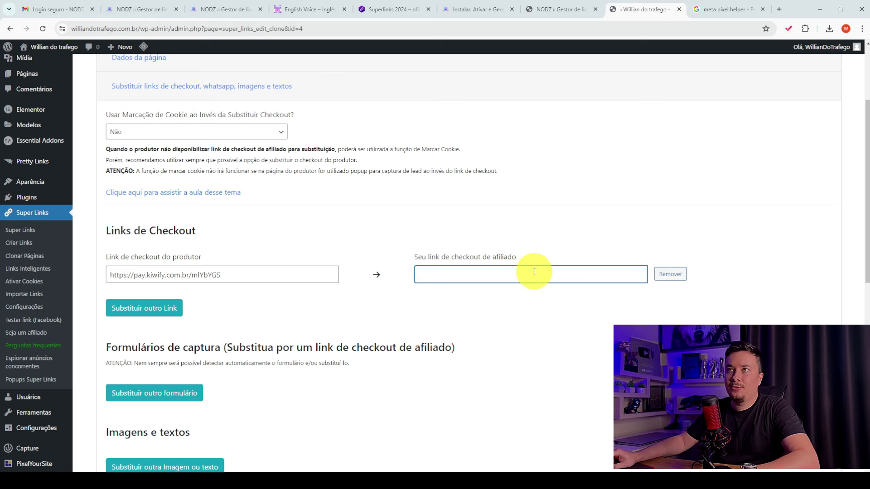
pyautogui.click(218, 439)
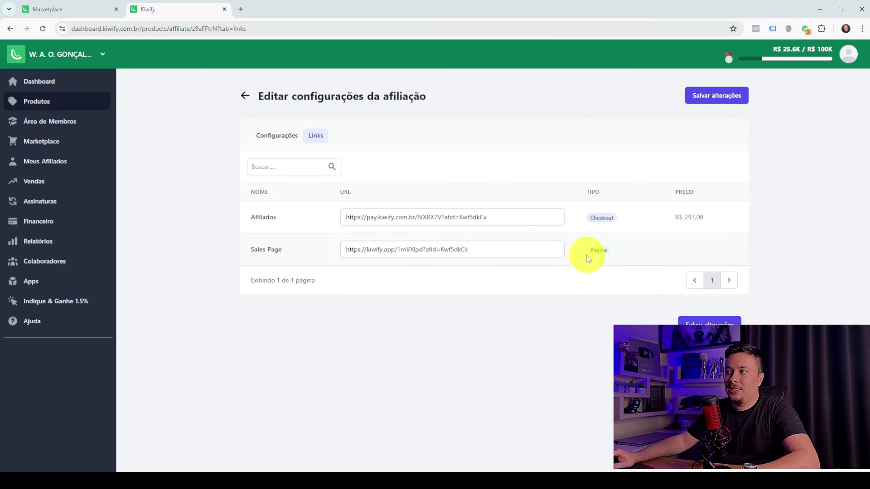
pyautogui.click(508, 219)
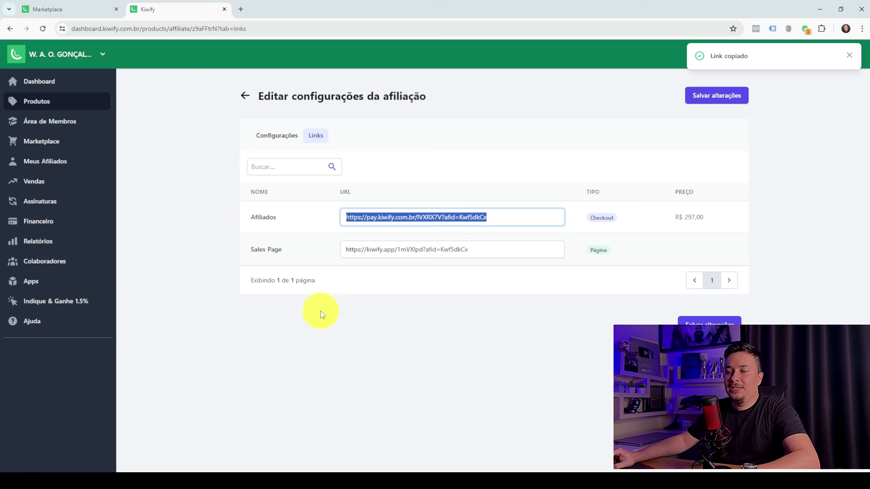
pyautogui.moveTo(275, 480)
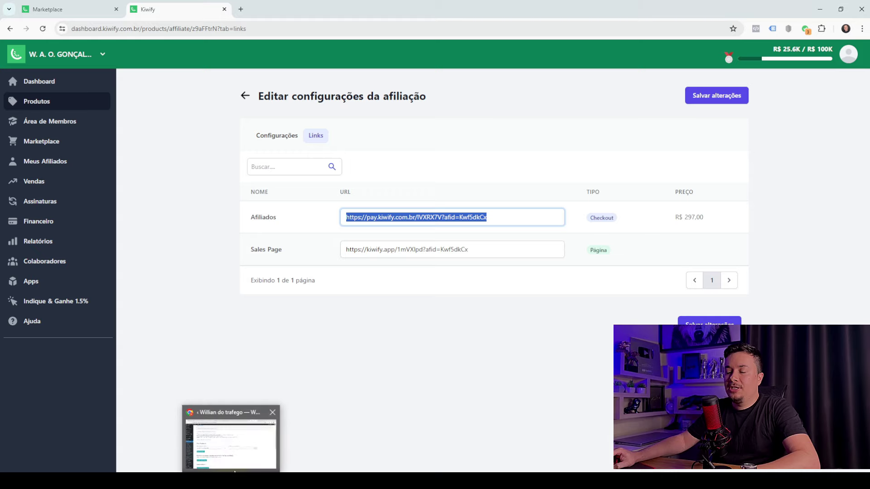
pyautogui.click(237, 448)
# Step: Check the producer's checkout link by opening the QUERO DESTRAVAR HOJE checkout from the English Voice sales page, and go back to the sales page
pyautogui.tripleClick(249, 278)
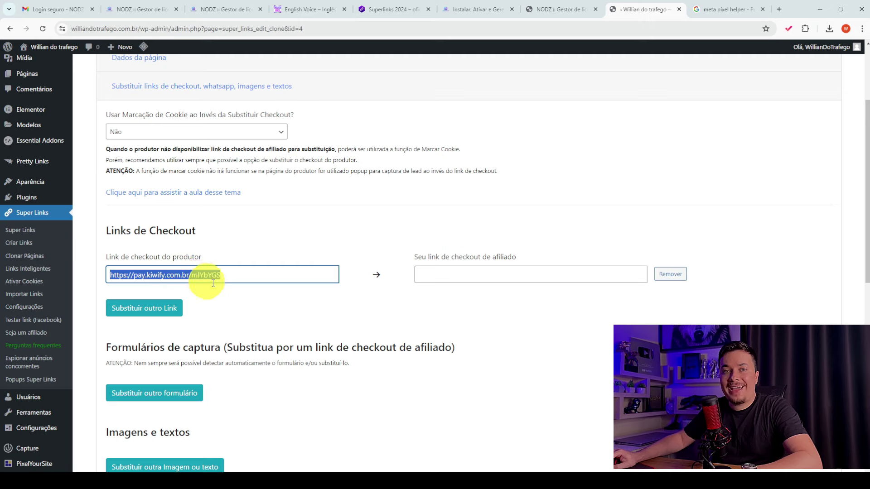
pyautogui.click(309, 9)
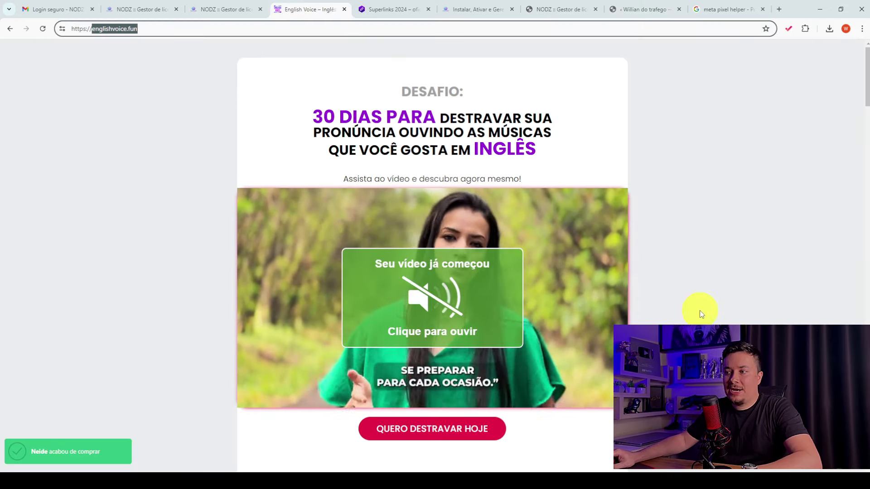
pyautogui.scroll(-2, 700, 311)
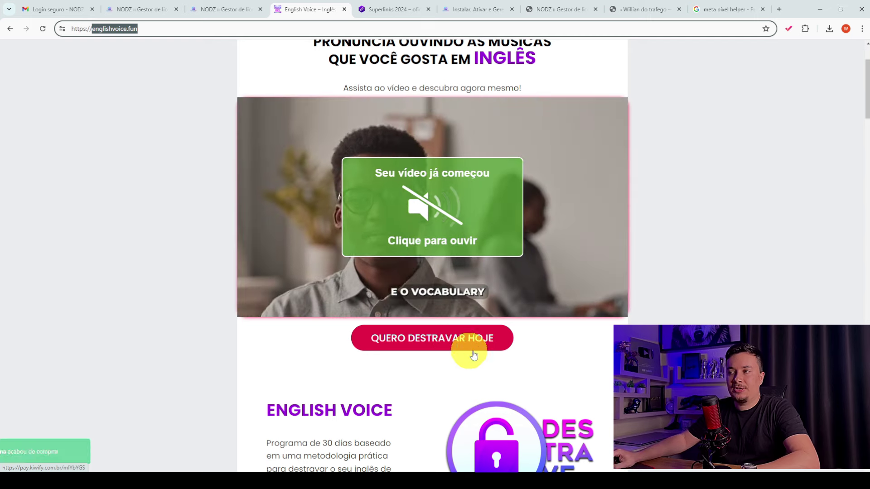
pyautogui.click(471, 346)
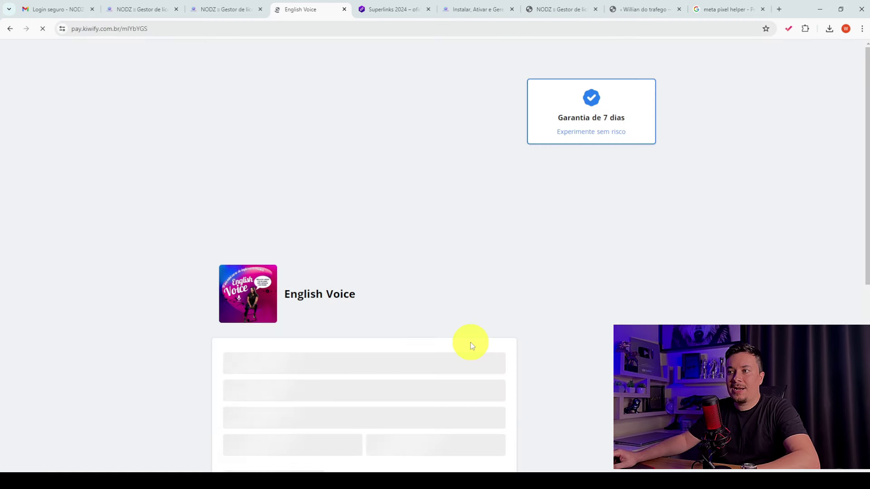
pyautogui.scroll(-10, 471, 344)
pyautogui.scroll(7, 471, 344)
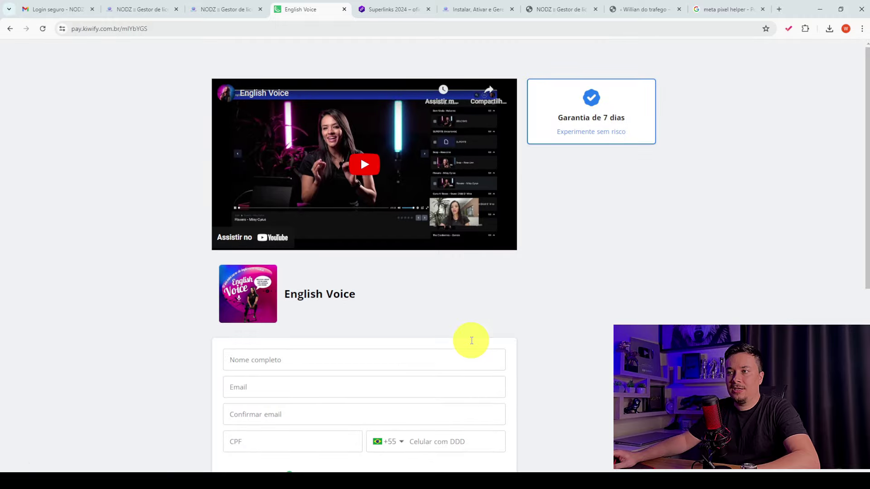
pyautogui.click(10, 30)
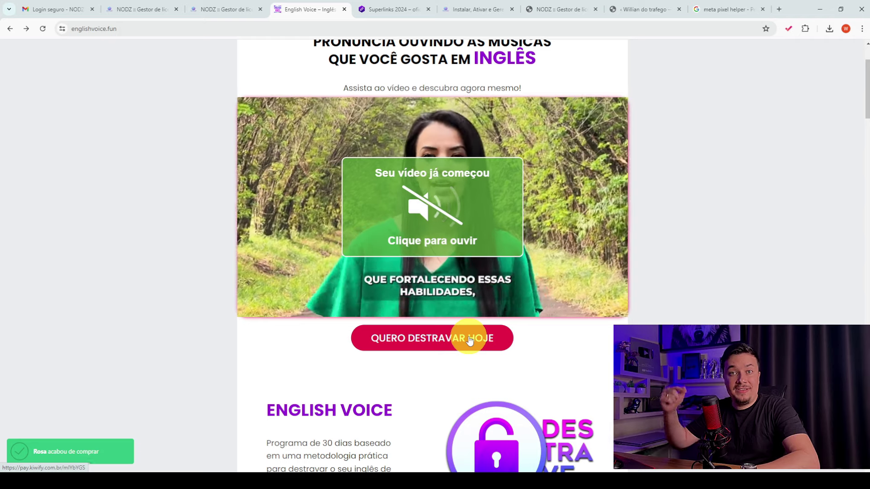
# Step: Copy the QUERO DESTRAVAR HOJE button's link address from the sales page and return to the producer's checkout link in the clone settings
pyautogui.rightClick(469, 341)
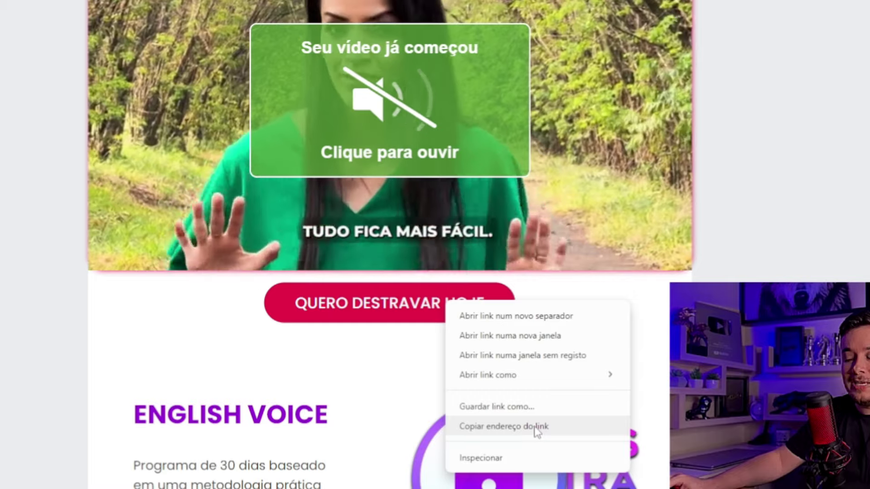
pyautogui.click(535, 428)
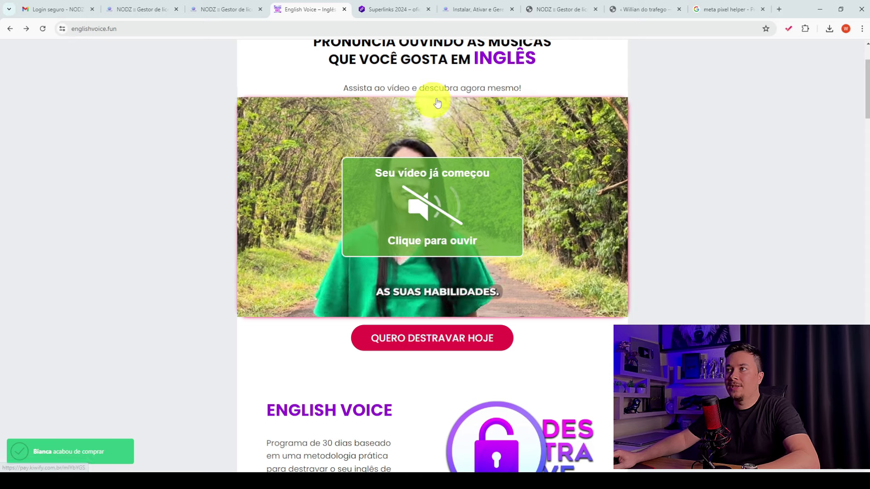
pyautogui.click(643, 9)
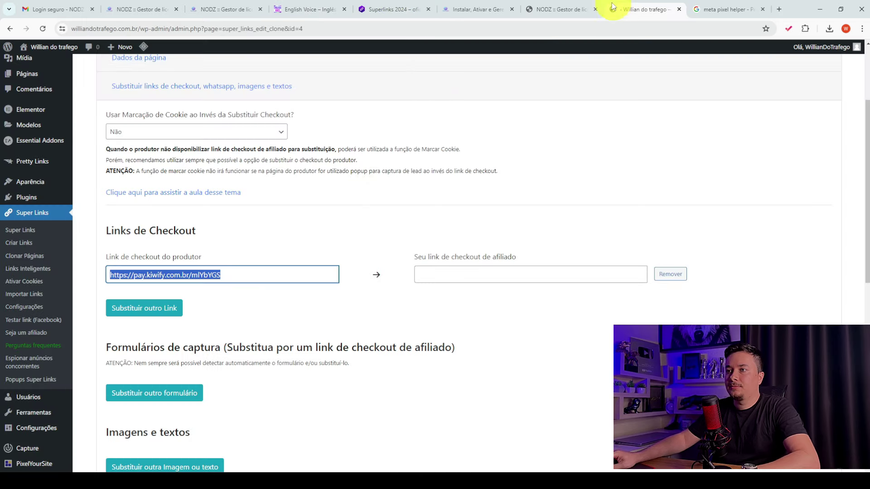
pyautogui.click(257, 276)
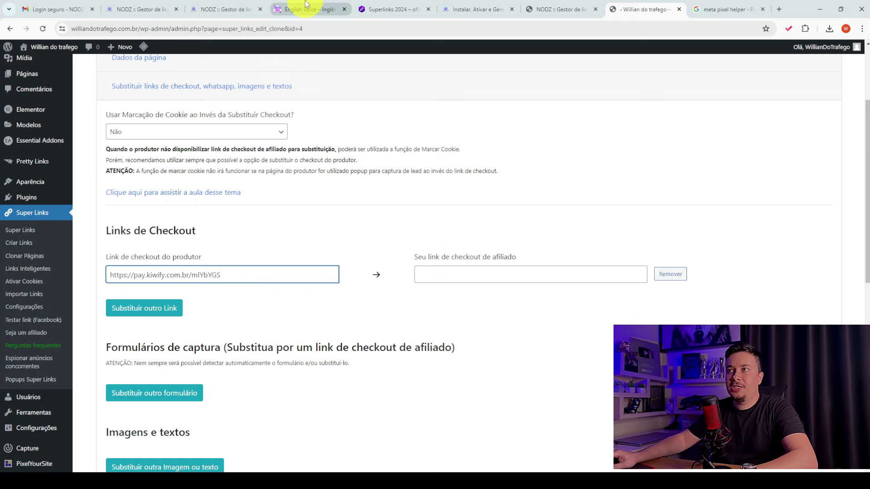
pyautogui.click(318, 9)
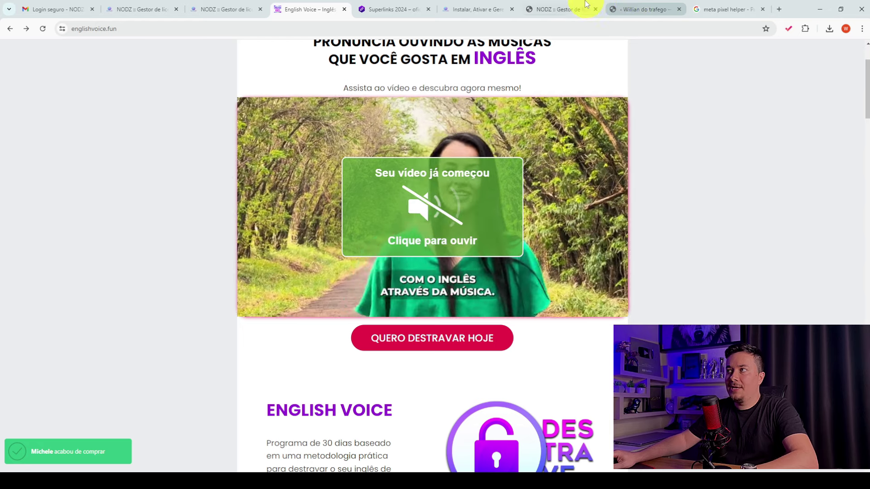
pyautogui.click(631, 4)
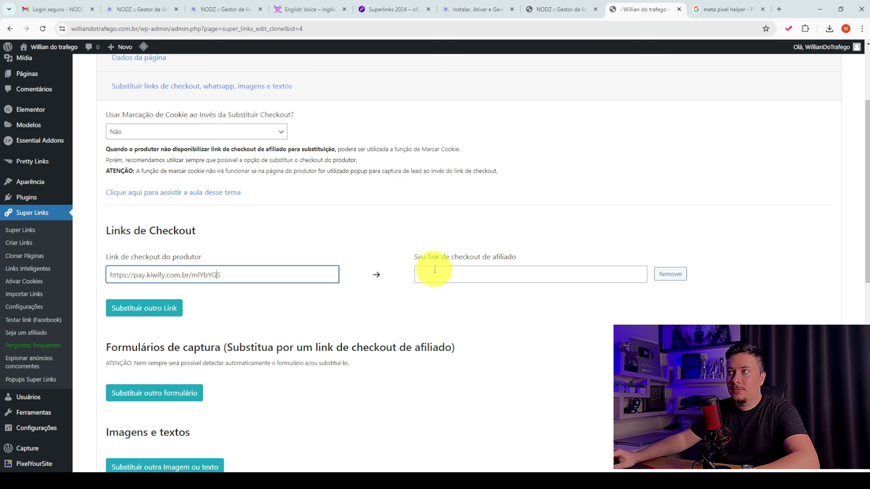
# Step: Copy the Afiliados checkout link from Kiwify into the cloned page's settings as the affiliate checkout link
pyautogui.moveTo(208, 482)
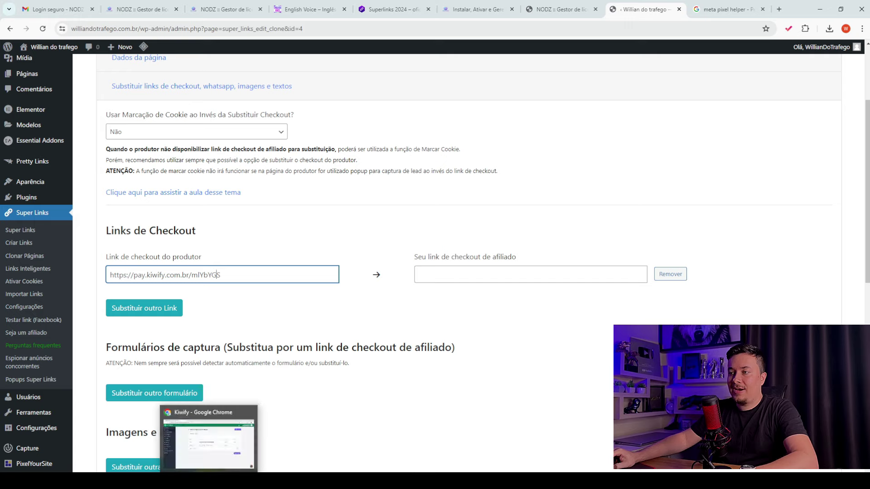
pyautogui.click(208, 442)
pyautogui.click(453, 217)
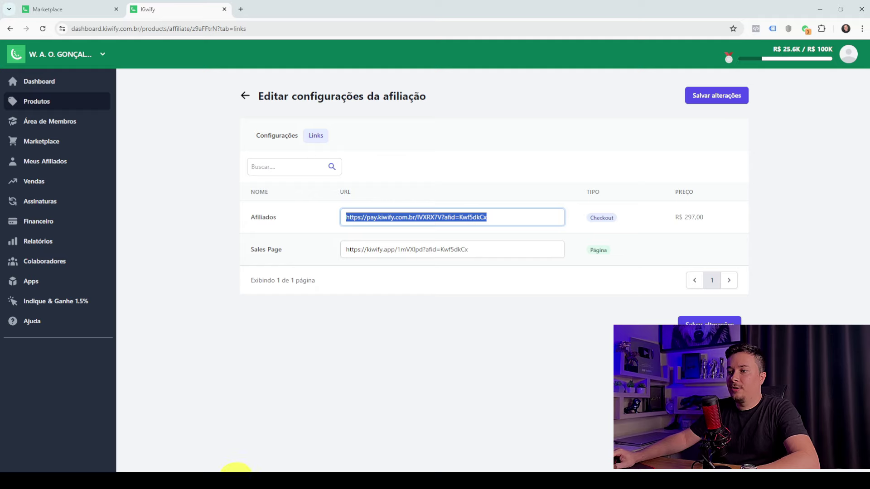
pyautogui.moveTo(236, 471)
pyautogui.click(235, 444)
pyautogui.click(470, 276)
pyautogui.write('https://pay.kiwify.com.br/lVXRX7V?afid=Kwf5dkCx')
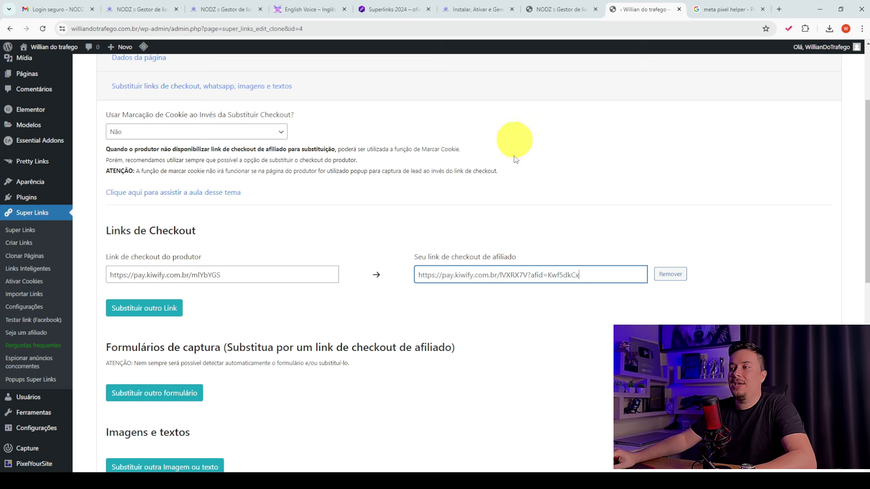
# Step: Compare the producer's and affiliate checkout links and look over the form, image, text and WhatsApp replacement options
pyautogui.tripleClick(137, 276)
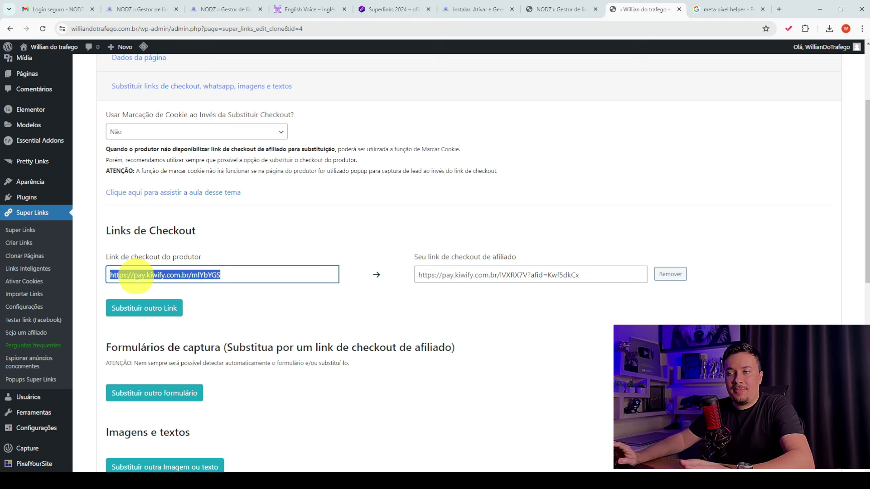
pyautogui.tripleClick(491, 277)
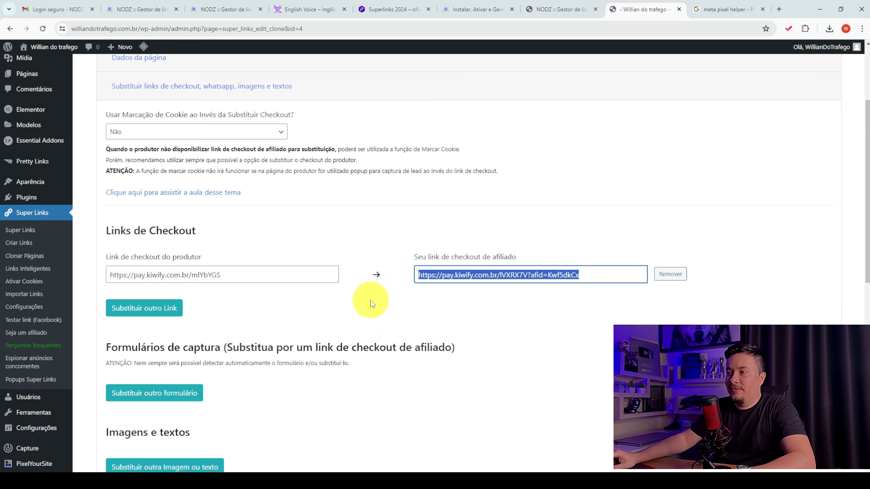
pyautogui.scroll(-5, 370, 303)
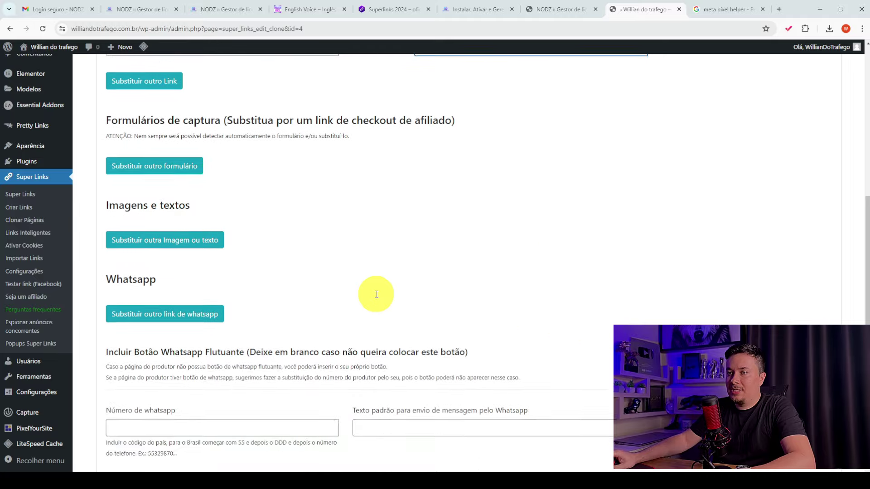
pyautogui.scroll(1, 377, 295)
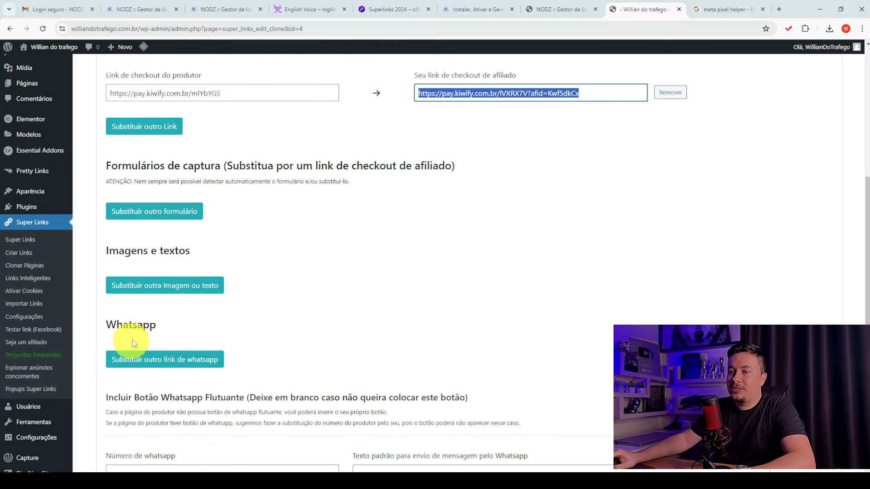
# Step: Add a blank WhatsApp link replacement row to the cloned page's settings and review its fields
pyautogui.scroll(-2, 149, 294)
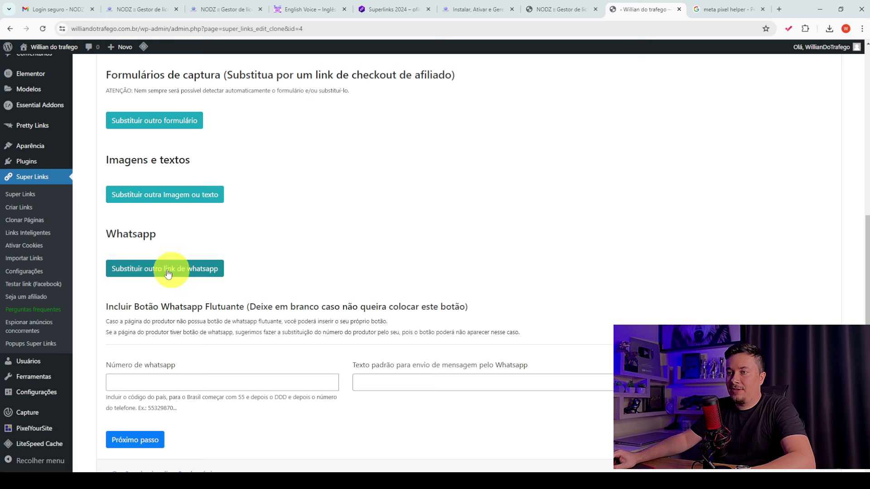
pyautogui.click(194, 275)
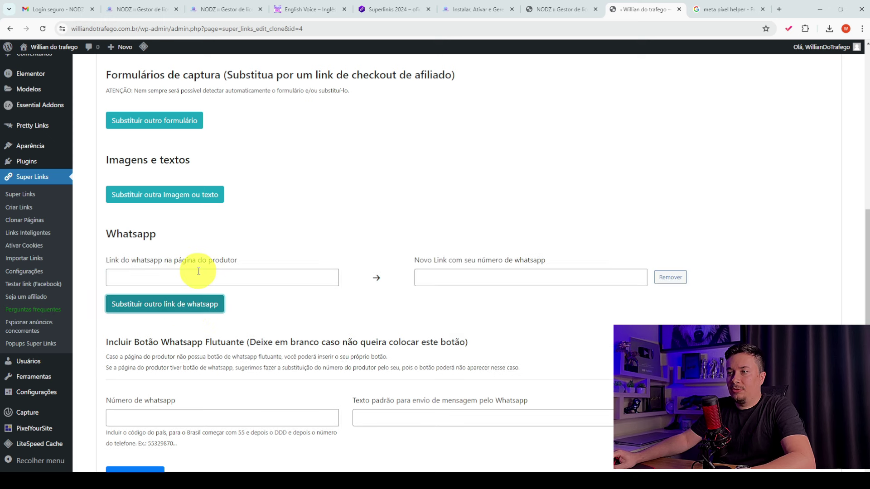
pyautogui.scroll(-2, 172, 300)
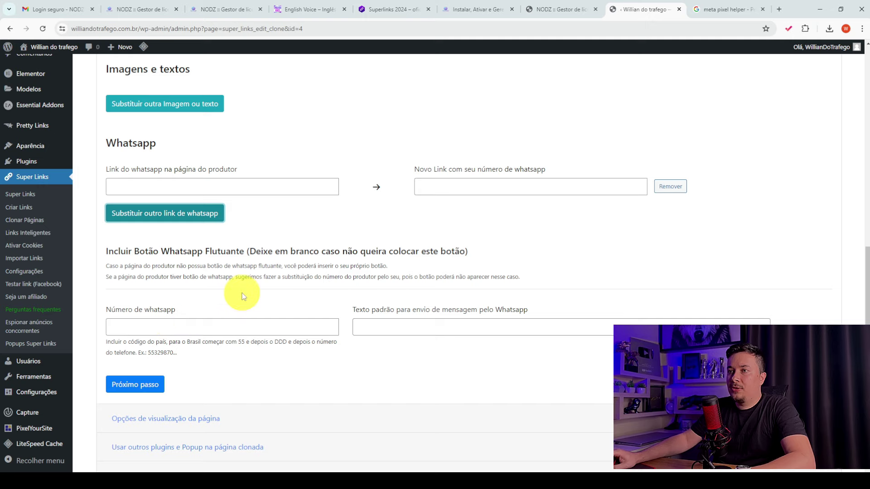
pyautogui.scroll(2, 236, 290)
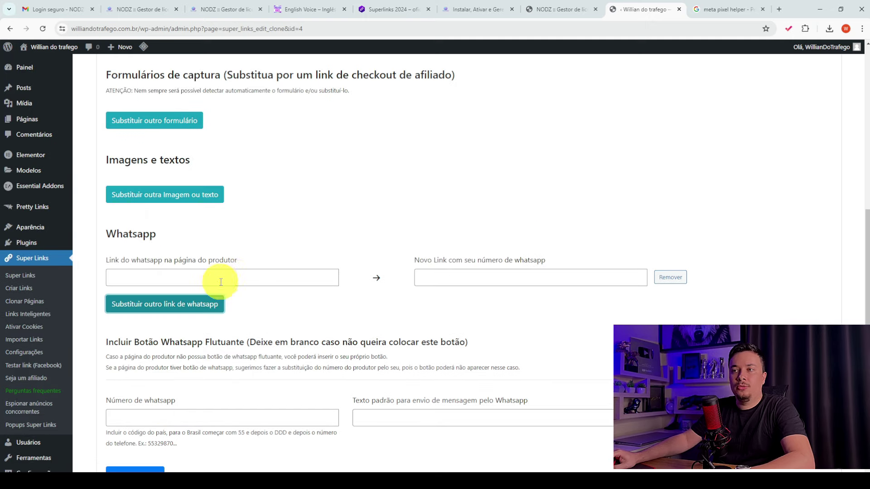
# Step: Look through the English Voice sales page for any WhatsApp link and return to the clone settings
pyautogui.click(318, 6)
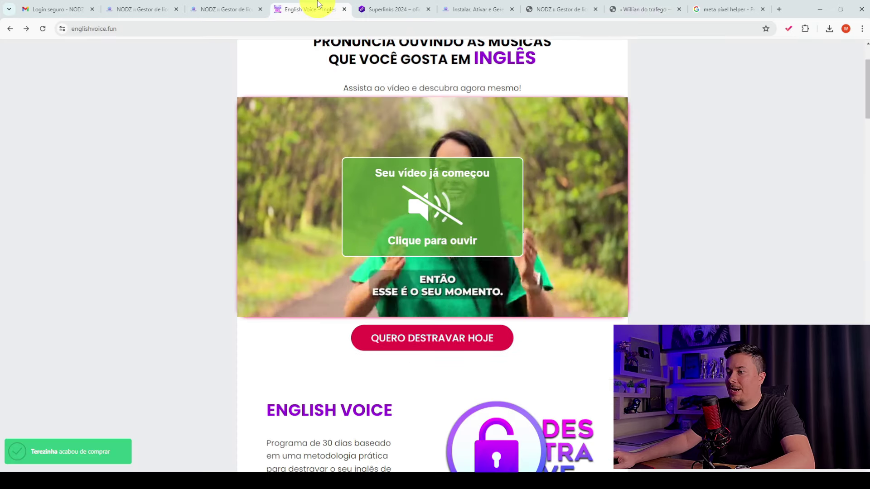
pyautogui.scroll(-20, 519, 329)
pyautogui.scroll(-4, 518, 328)
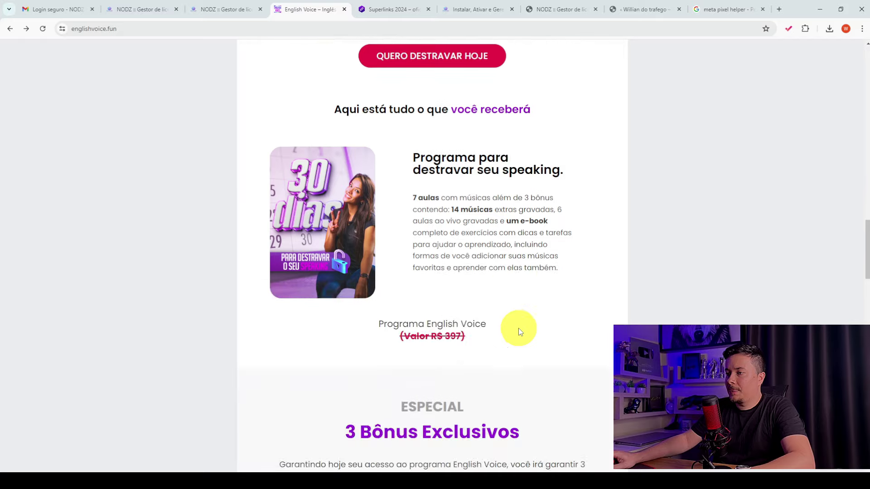
pyautogui.scroll(5, 518, 328)
pyautogui.scroll(-5, 518, 328)
pyautogui.scroll(8, 360, 93)
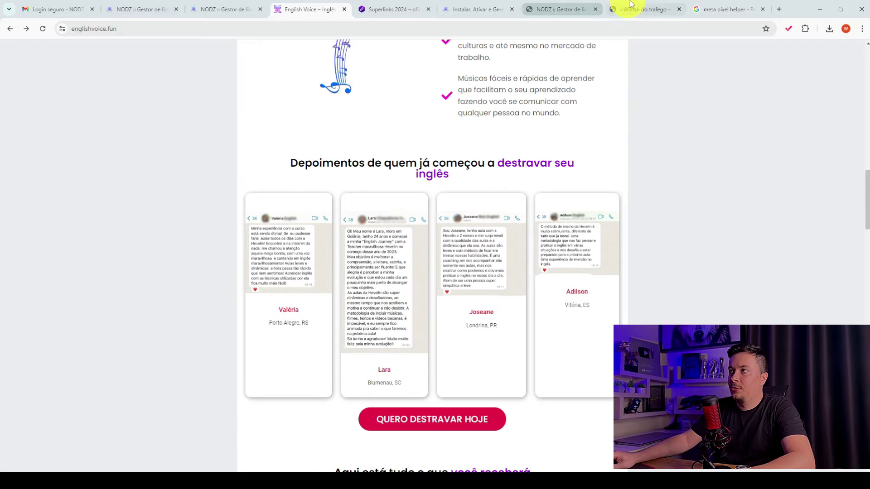
pyautogui.click(641, 9)
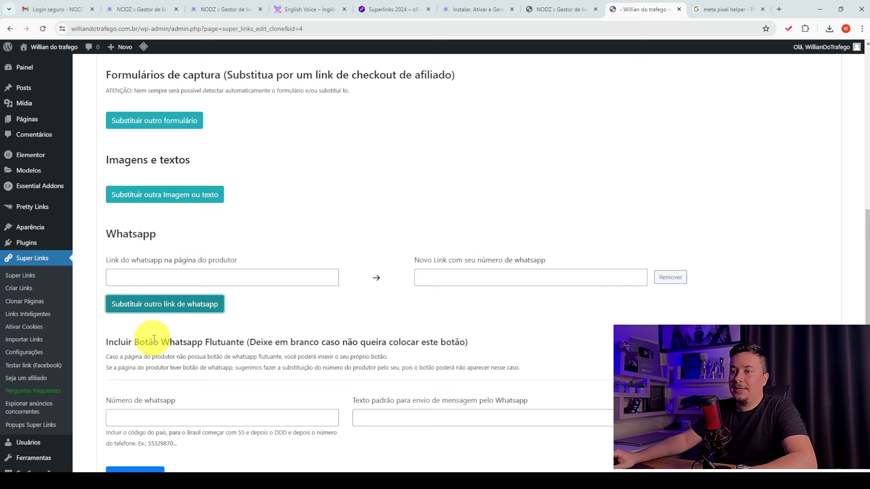
# Step: Examine the floating WhatsApp button settings and compare them with the English Voice sales page for an existing WhatsApp button
pyautogui.scroll(-1, 131, 333)
pyautogui.moveTo(132, 298); pyautogui.dragTo(223, 301)
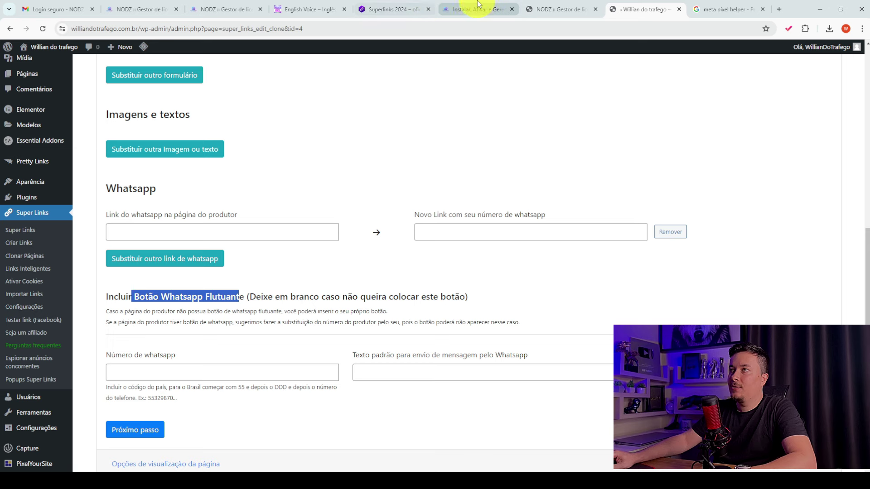
pyautogui.click(317, 9)
pyautogui.scroll(-2, 397, 97)
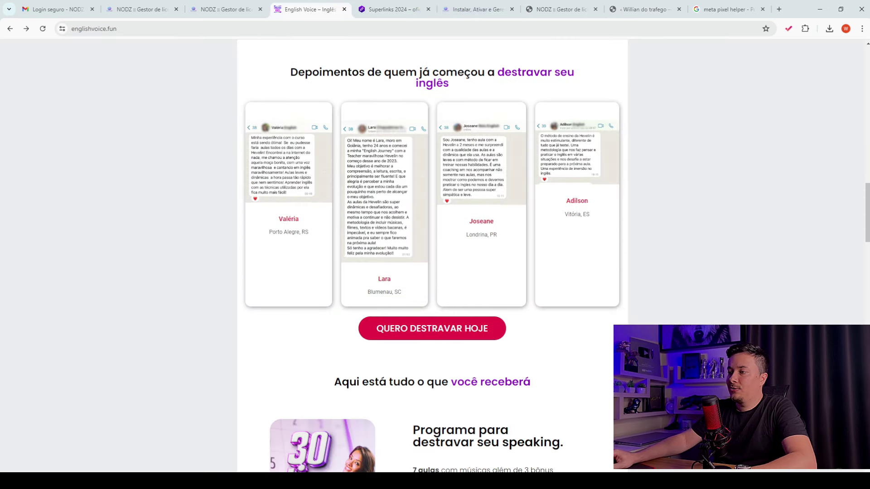
pyautogui.scroll(-2, 579, 410)
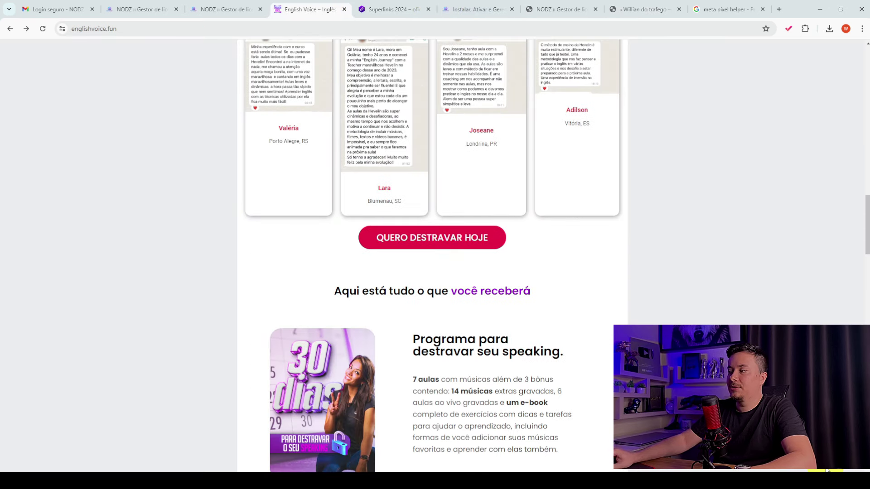
pyautogui.click(641, 9)
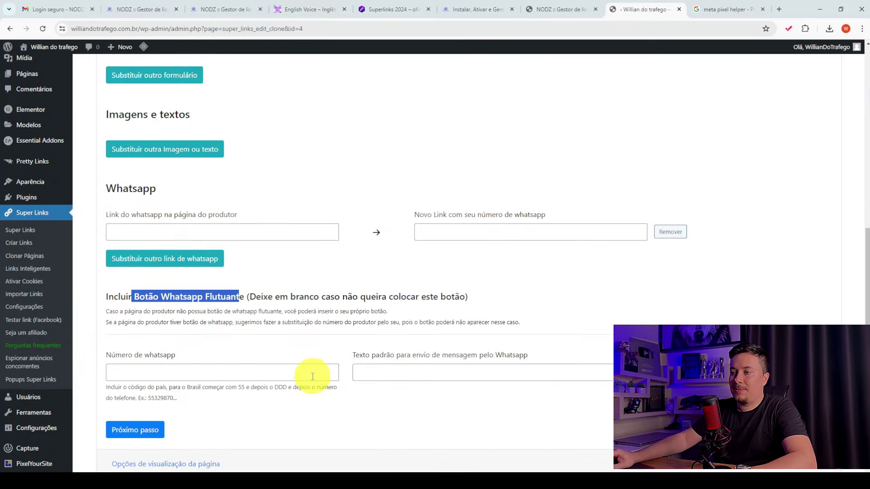
pyautogui.scroll(-2, 200, 370)
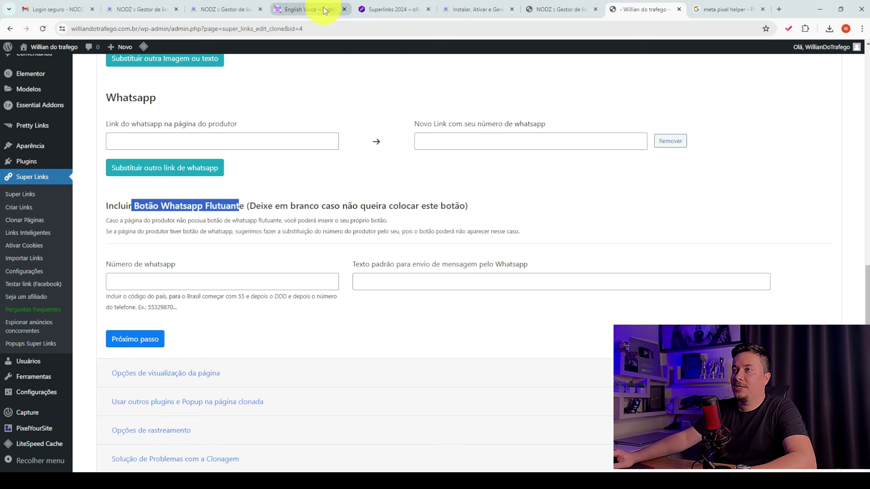
pyautogui.click(308, 6)
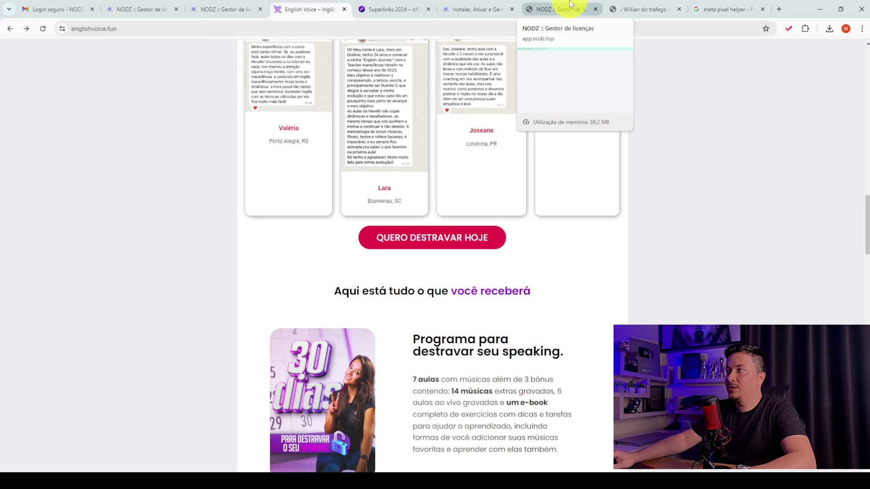
pyautogui.click(630, 8)
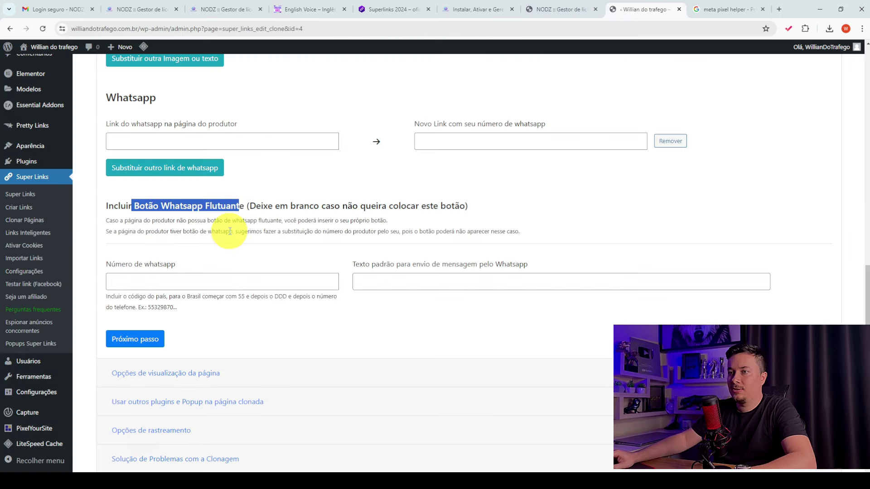
pyautogui.click(283, 208)
pyautogui.scroll(-1, 428, 208)
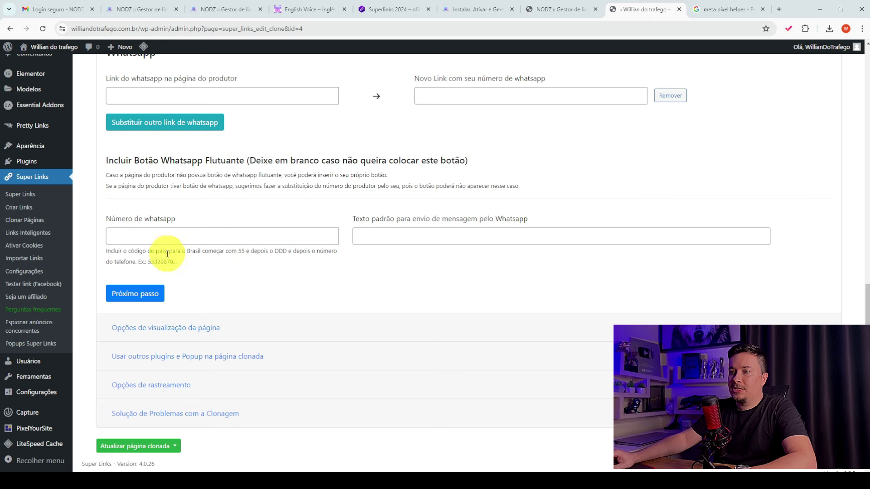
pyautogui.scroll(-1, 268, 317)
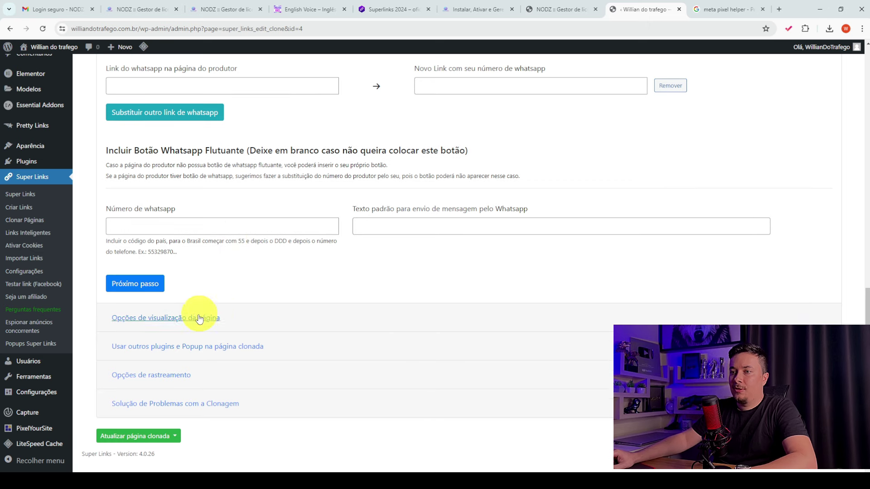
# Step: Open the cloned page's Opções de rastreamento and place the cursor in the ID do pixel do Facebook field
pyautogui.click(162, 380)
pyautogui.scroll(-1, 181, 272)
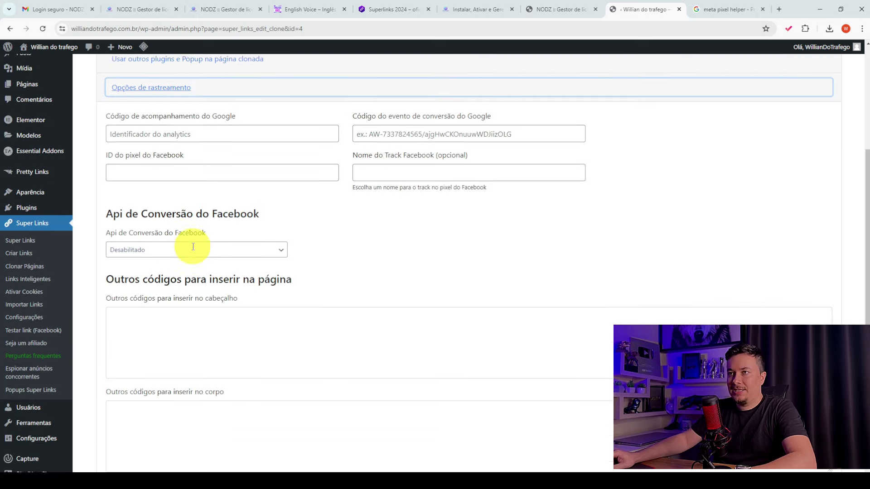
pyautogui.scroll(3, 195, 254)
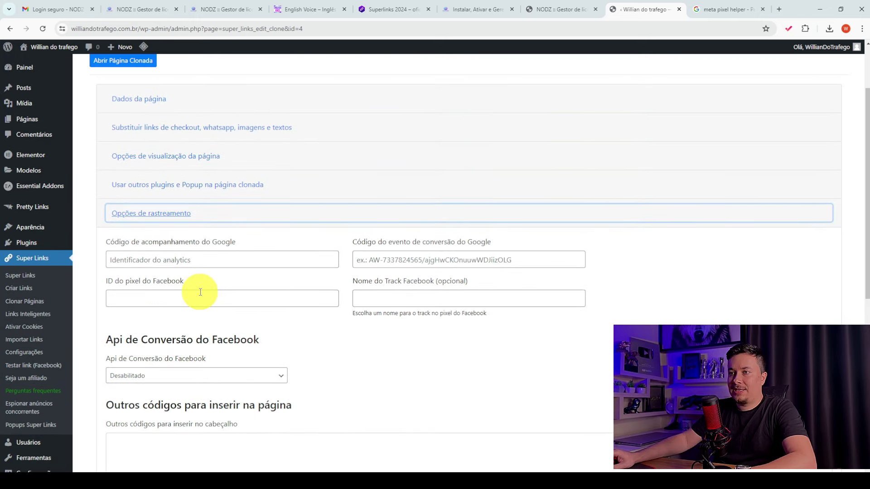
pyautogui.click(160, 298)
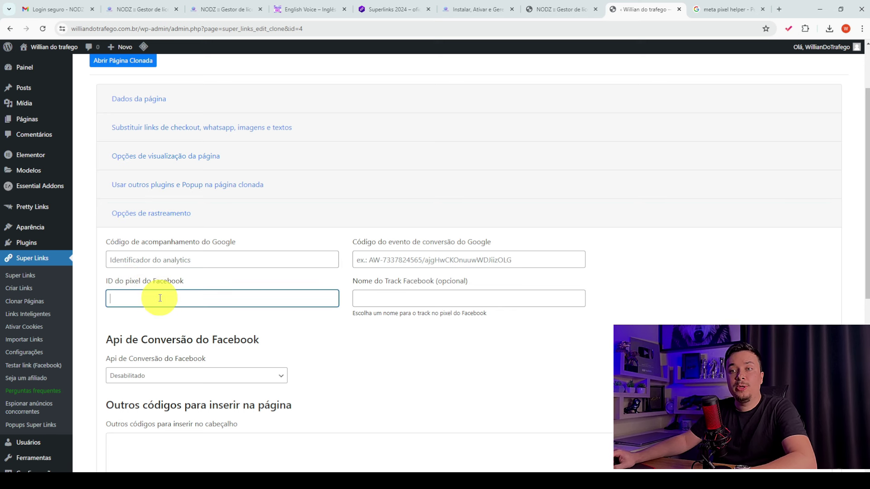
# Step: Switch to the Paint diagram and undo the red circles and arrows around the three page boxes
pyautogui.click(299, 481)
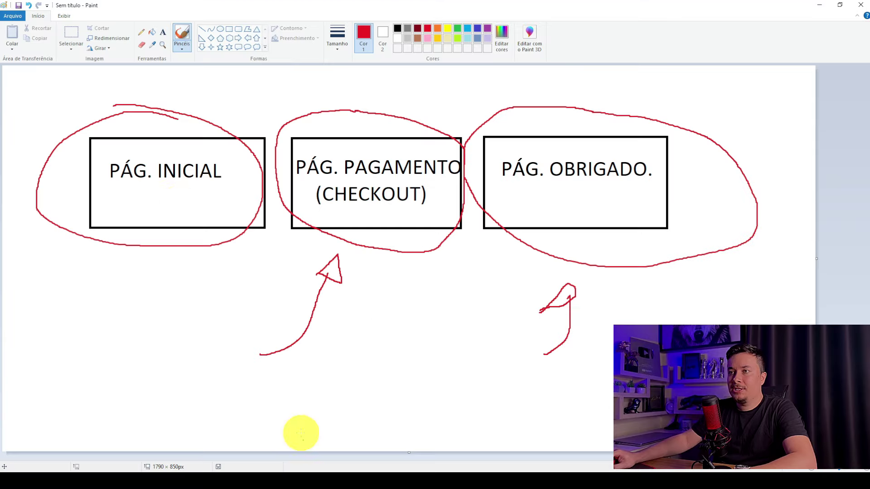
pyautogui.click(29, 6)
pyautogui.click(30, 6)
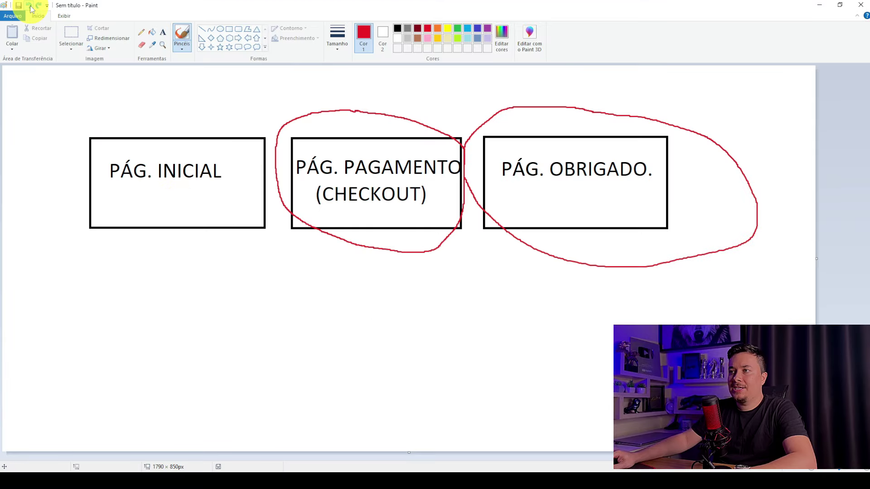
pyautogui.click(29, 7)
pyautogui.click(30, 6)
pyautogui.click(39, 6)
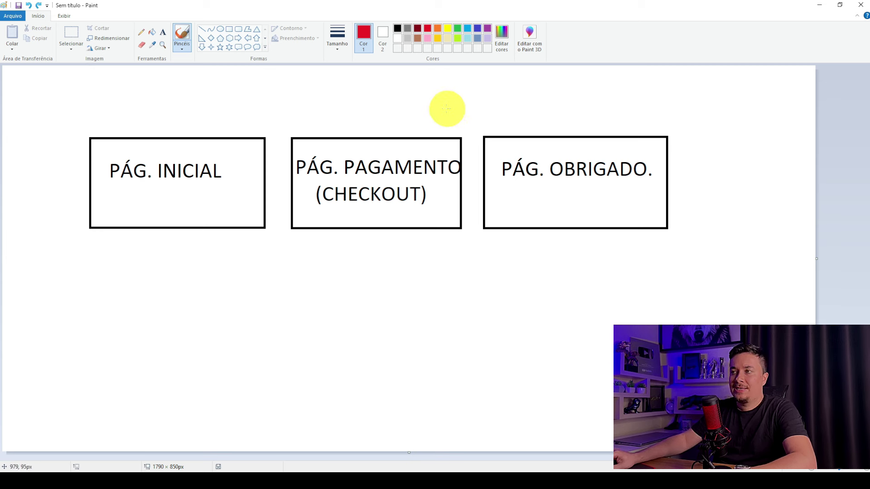
# Step: Draw red arrows under the checkout, thank-you and initial page boxes, and circle the PÁG. INICIAL box
pyautogui.moveTo(328, 325)
pyautogui.mouseDown()
pyautogui.moveTo(360, 238)
pyautogui.moveTo(343, 260)
pyautogui.mouseUp()
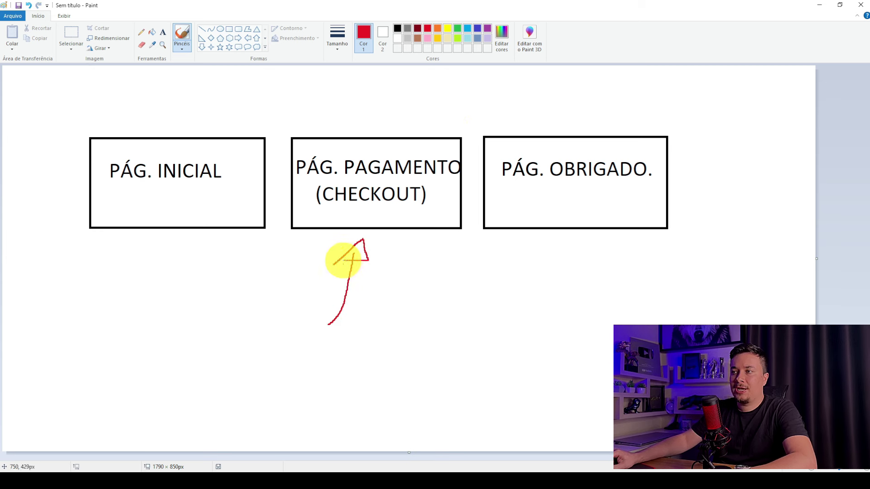
pyautogui.moveTo(528, 318)
pyautogui.mouseDown()
pyautogui.moveTo(565, 229)
pyautogui.moveTo(546, 258)
pyautogui.mouseUp()
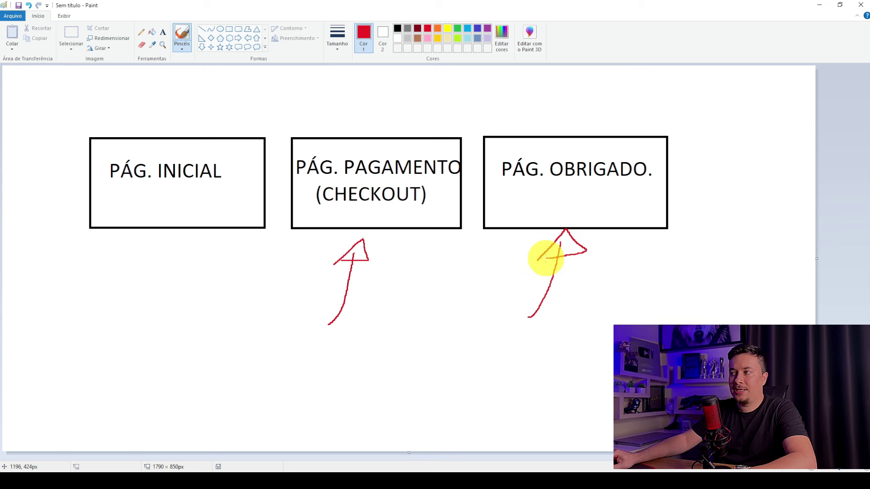
pyautogui.moveTo(102, 311)
pyautogui.mouseDown()
pyautogui.moveTo(142, 249)
pyautogui.moveTo(156, 252)
pyautogui.moveTo(111, 255)
pyautogui.mouseUp()
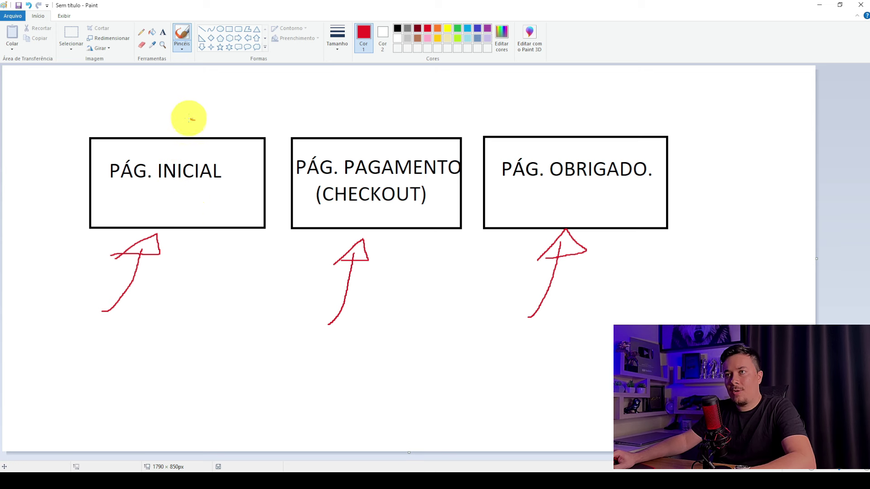
pyautogui.moveTo(195, 120)
pyautogui.mouseDown()
pyautogui.moveTo(92, 226)
pyautogui.moveTo(227, 134)
pyautogui.moveTo(46, 187)
pyautogui.moveTo(239, 165)
pyautogui.moveTo(117, 118)
pyautogui.moveTo(71, 152)
pyautogui.mouseUp()
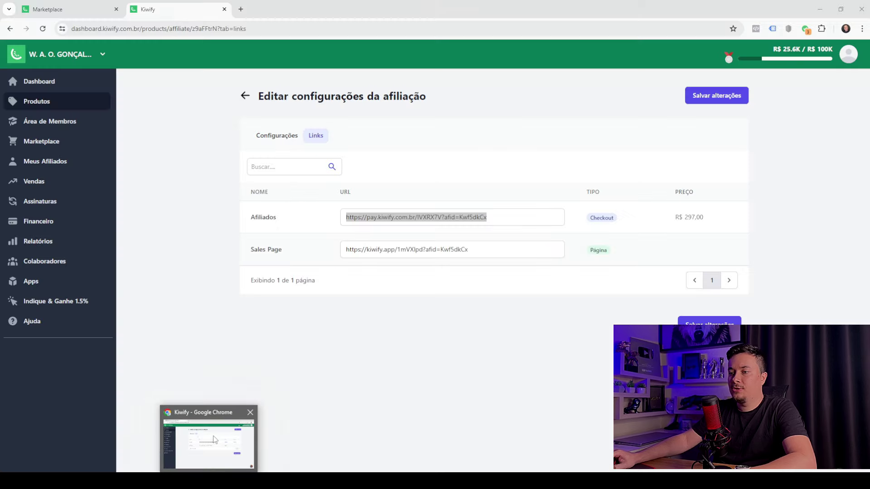
# Step: Copy the PIXEL CURSO DE INGLES 02 ID from Meta's business settings into the cloned page's ID do pixel do Facebook
pyautogui.moveTo(232, 480)
pyautogui.click(253, 456)
pyautogui.click(190, 304)
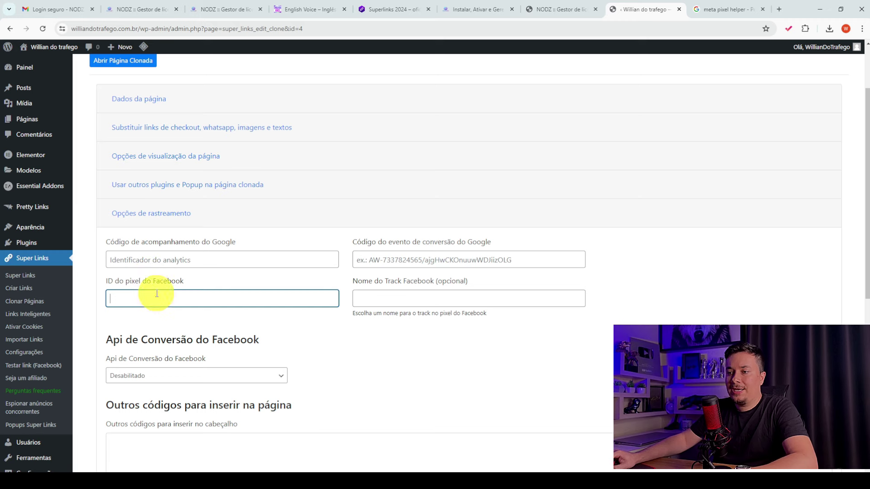
pyautogui.moveTo(263, 467)
pyautogui.click(278, 444)
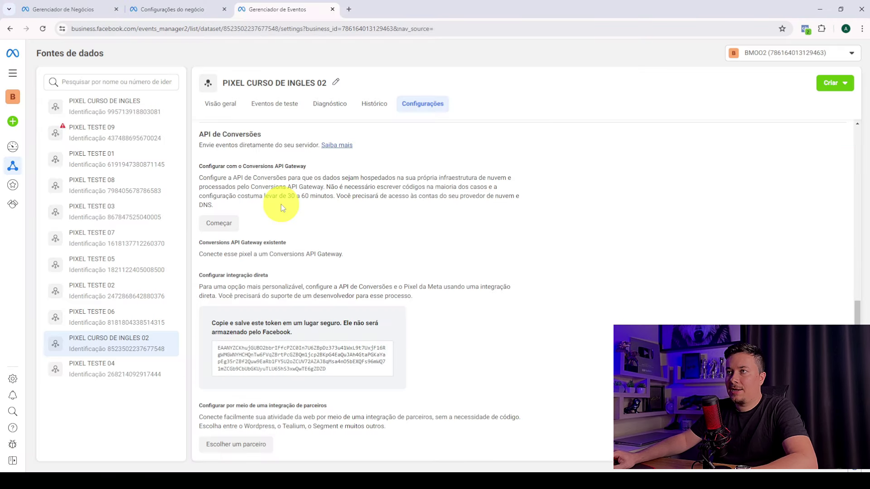
pyautogui.click(198, 5)
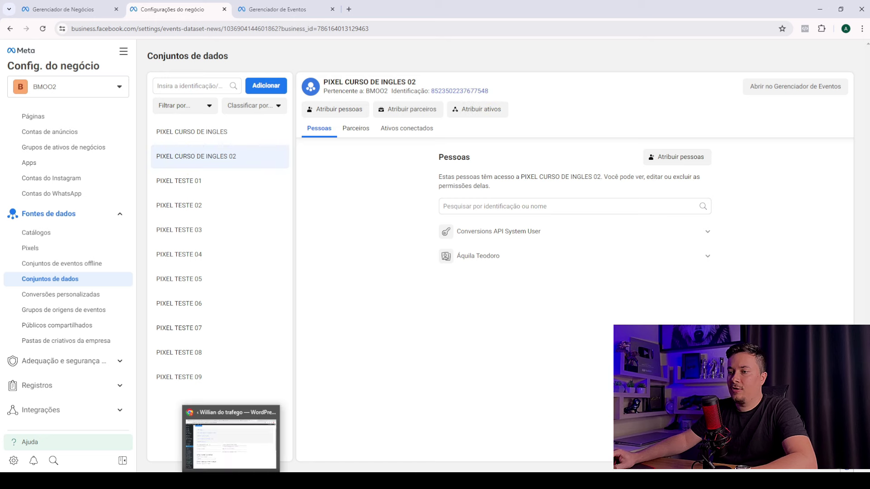
pyautogui.click(226, 432)
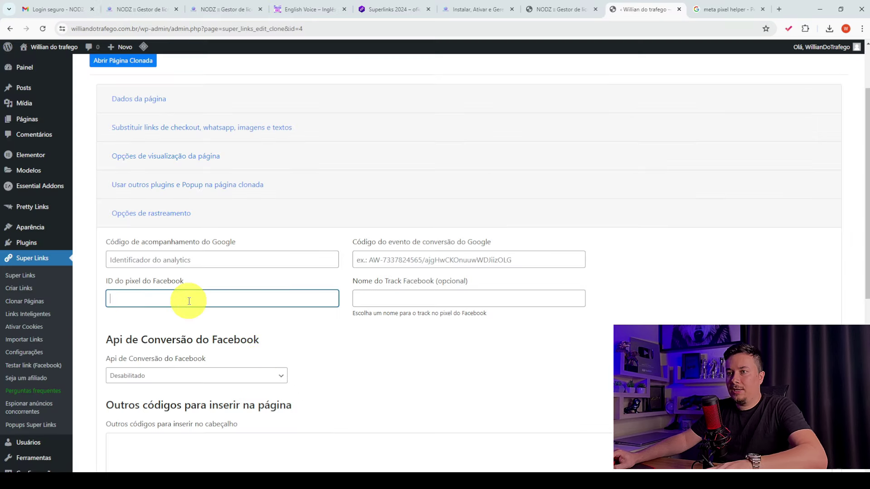
pyautogui.hotkey('ctrl', 'v')
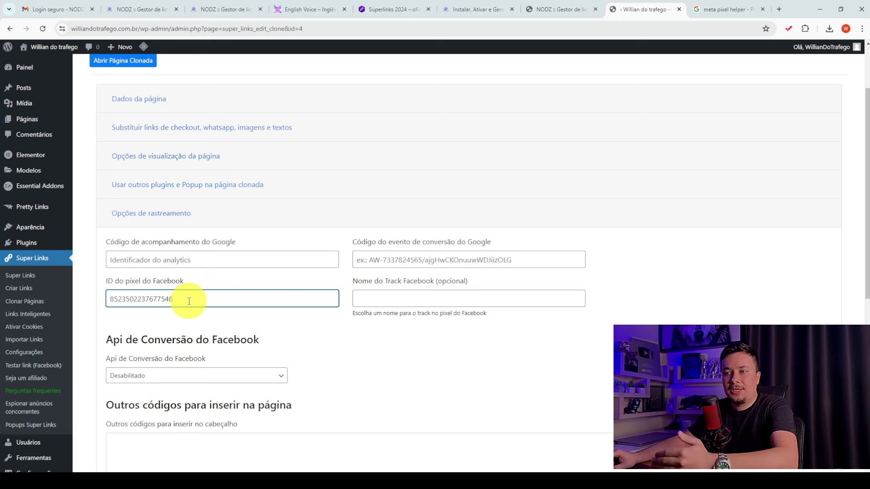
# Step: Update the cloned page with the new Facebook pixel ID using Atualizar e permanecer na página
pyautogui.scroll(-5, 204, 340)
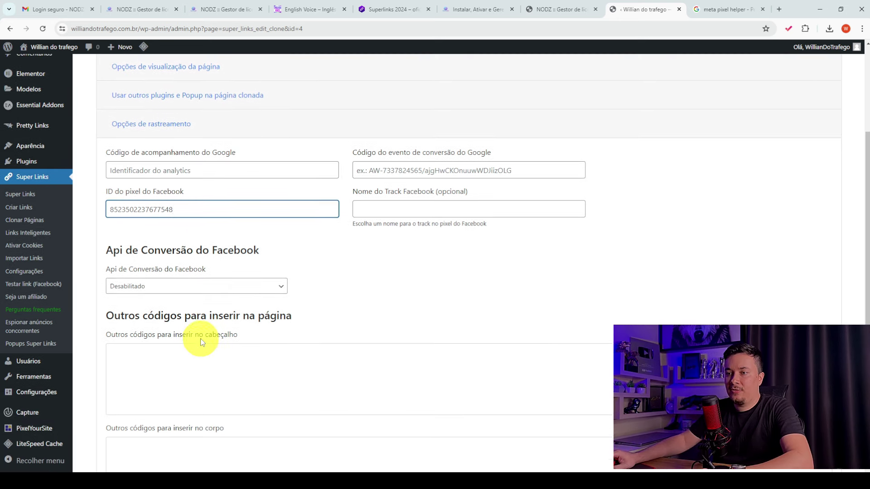
pyautogui.scroll(-3, 206, 339)
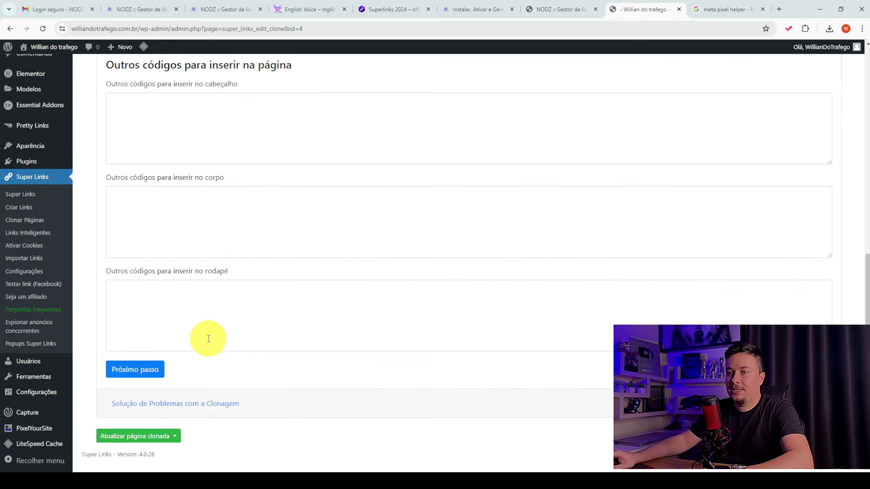
pyautogui.click(136, 440)
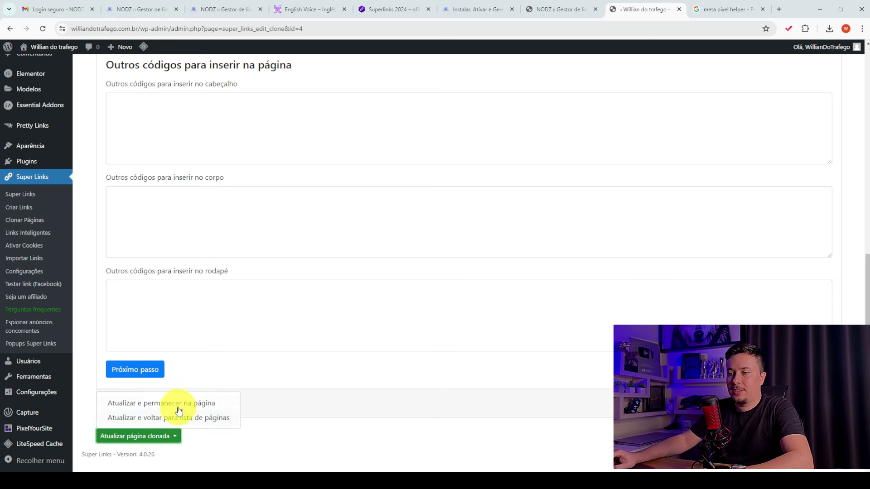
pyautogui.click(208, 406)
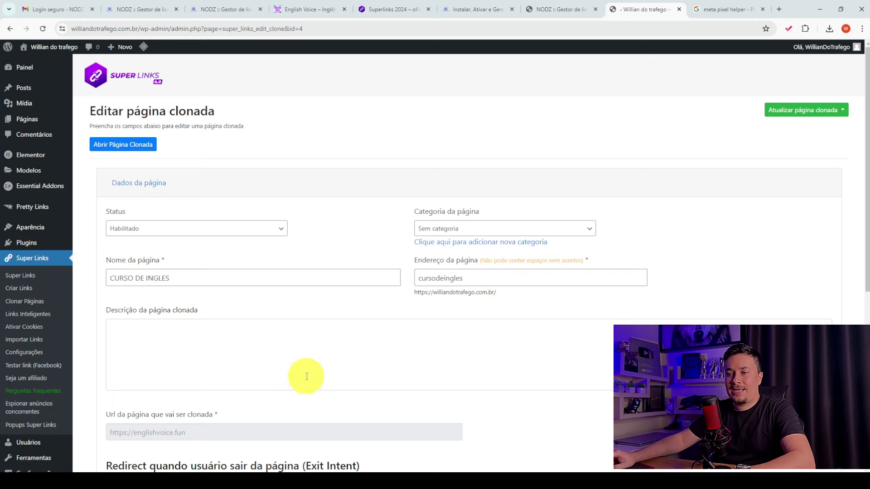
pyautogui.scroll(-4, 310, 376)
pyautogui.scroll(4, 382, 336)
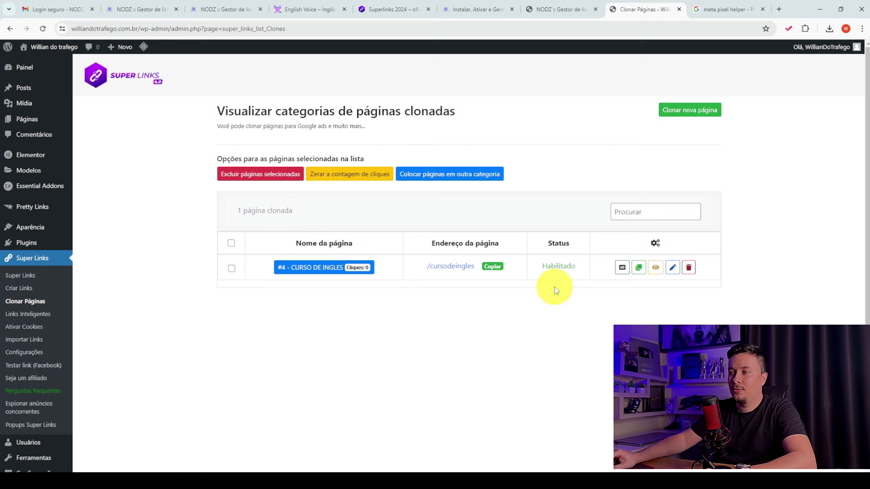
# Step: Copy the /cursodeingles address from the list of cloned pages
pyautogui.click(500, 268)
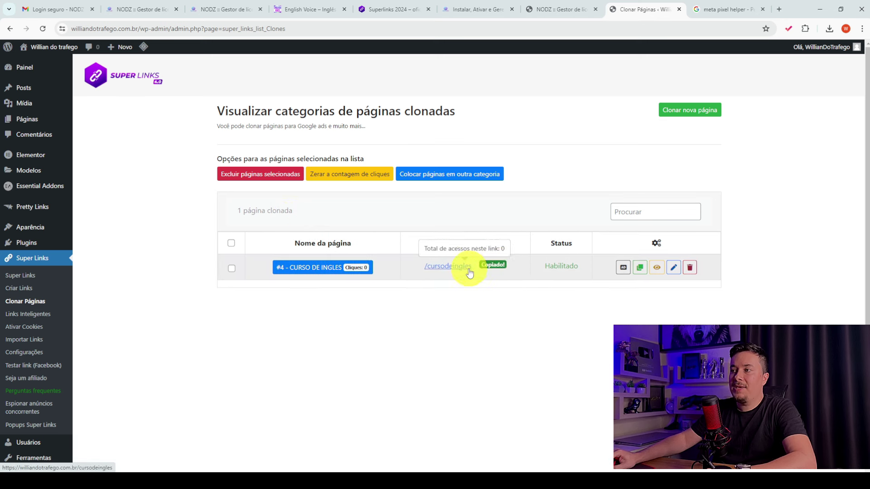
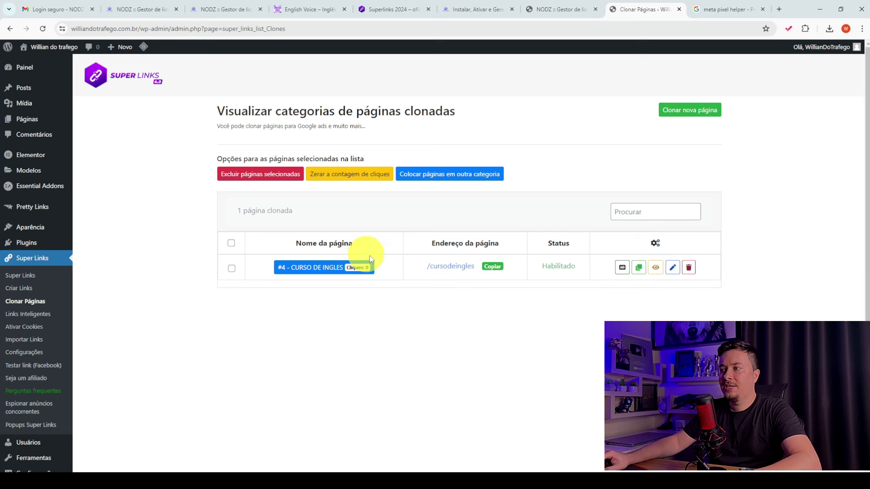
pyautogui.click(499, 269)
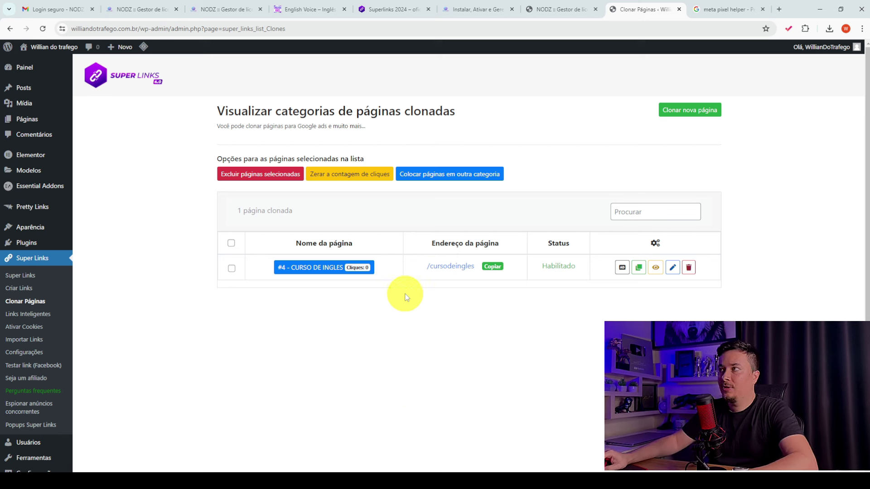
# Step: Install the Meta Pixel Helper extension from the Chrome Web Store and dismiss the installation notice
pyautogui.click(715, 6)
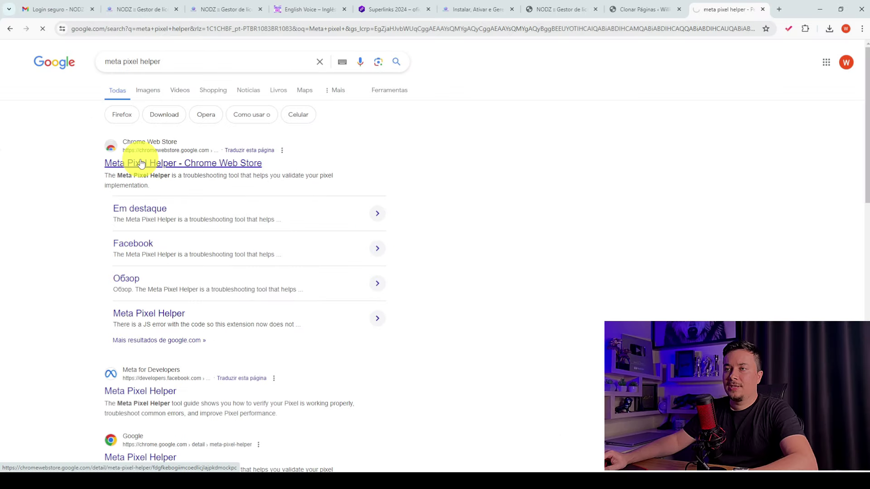
pyautogui.click(279, 322)
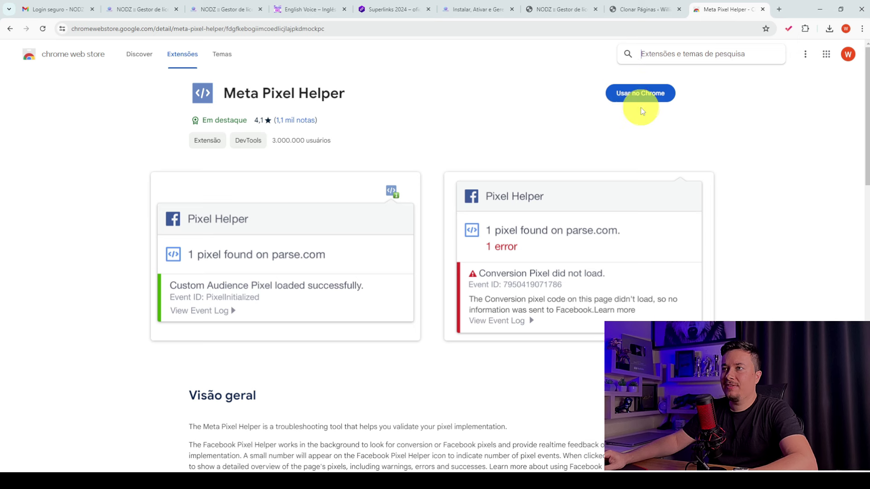
pyautogui.click(646, 93)
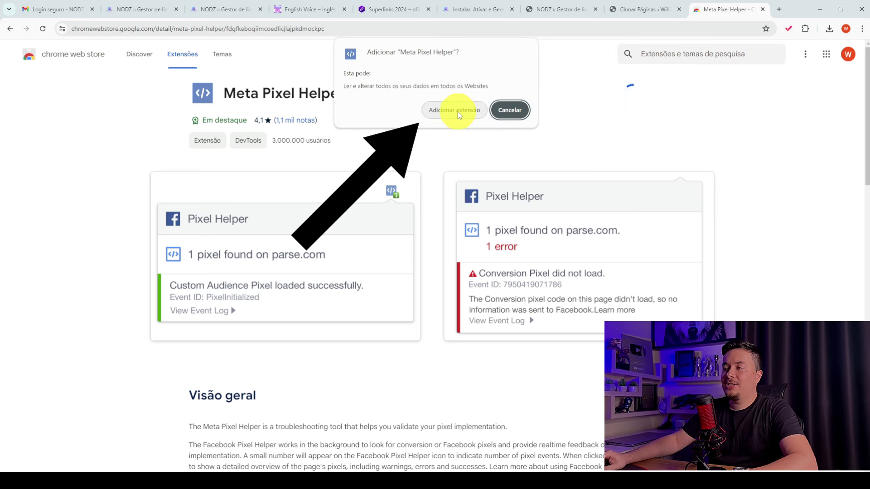
pyautogui.click(455, 110)
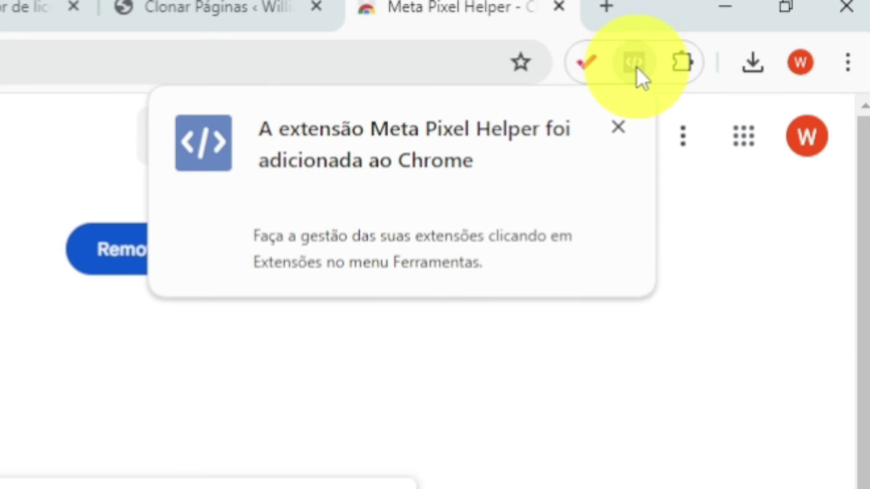
pyautogui.click(618, 127)
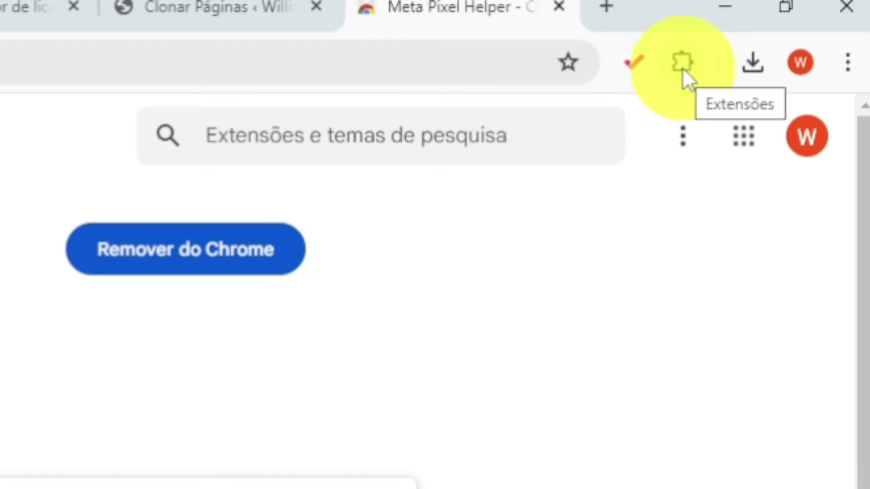
# Step: Pin Meta Pixel Helper from Chrome's list of extensions so it stays accessible
pyautogui.click(683, 68)
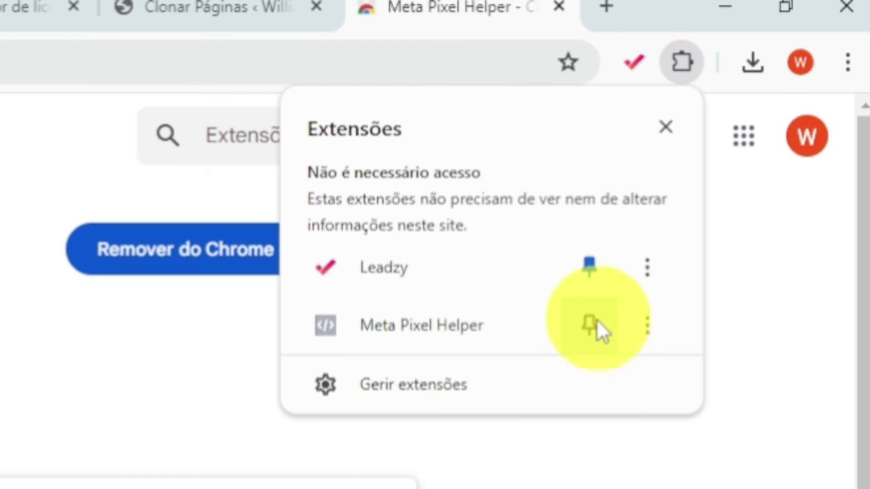
pyautogui.click(589, 329)
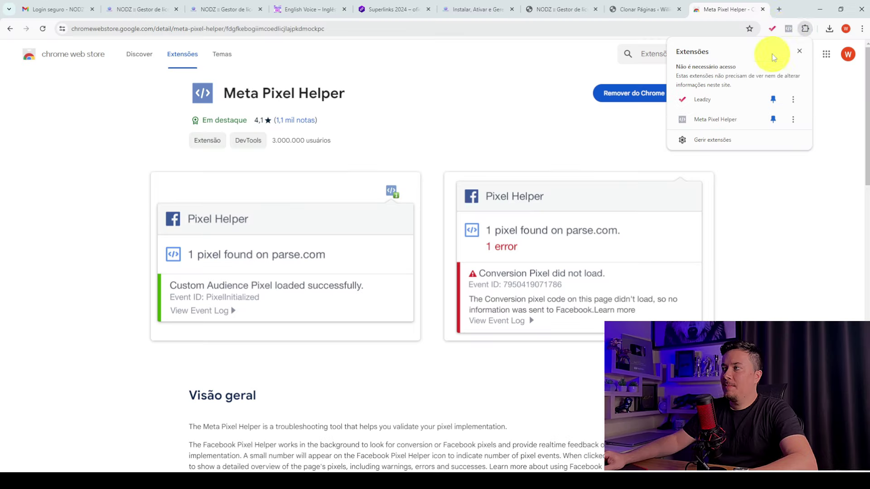
pyautogui.click(582, 61)
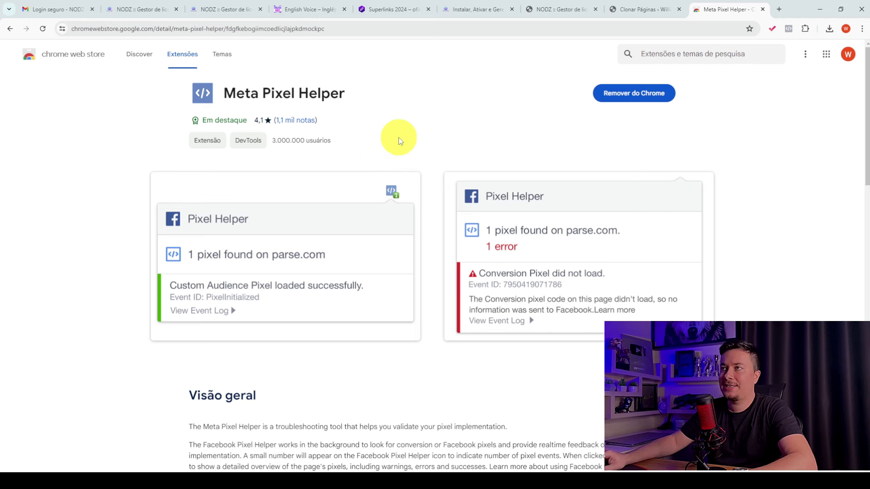
# Step: Close the NODZ page beside Clonar Páginas and copy the CURSO DE INGLES page's address from the cloned pages list
pyautogui.click(399, 9)
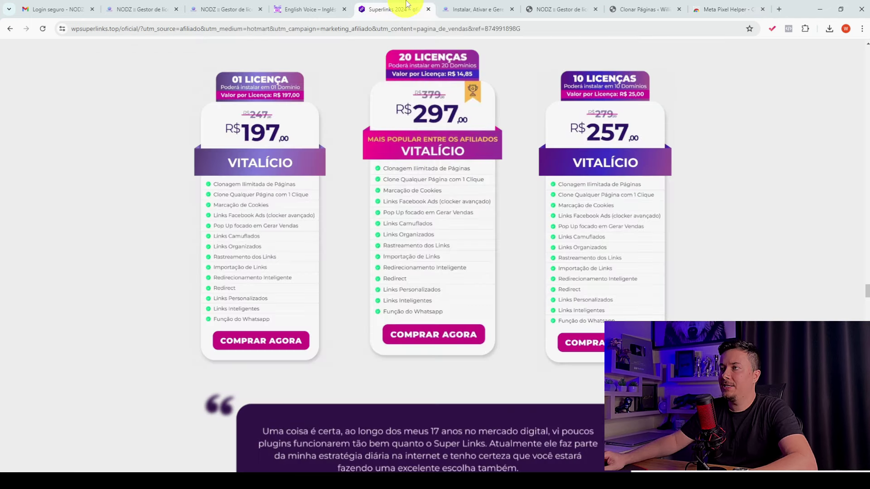
pyautogui.click(560, 9)
pyautogui.click(595, 9)
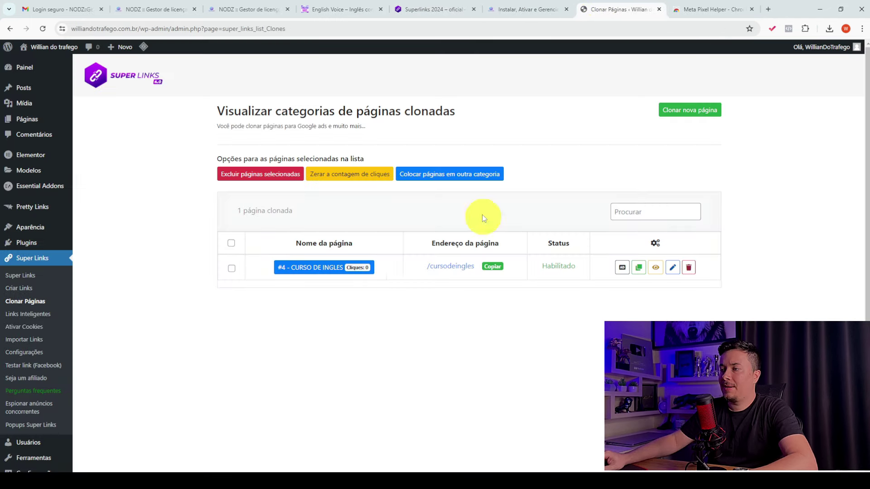
pyautogui.click(494, 265)
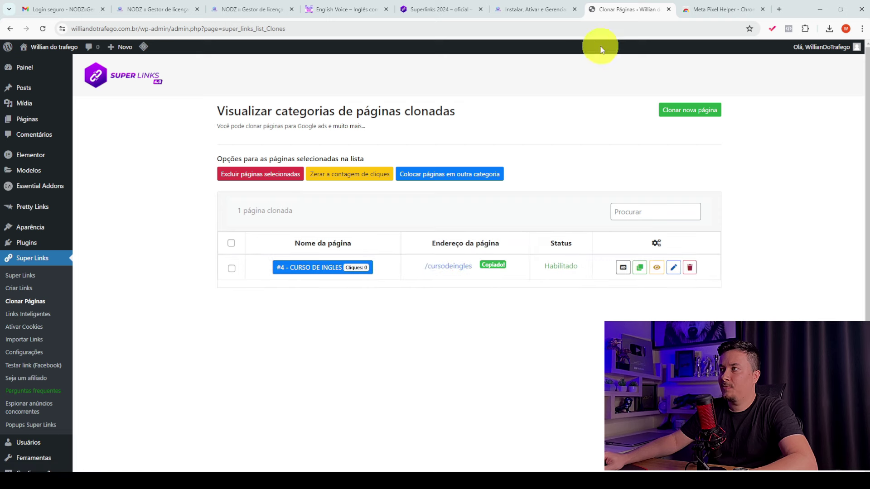
# Step: Open the copied /cursodeingles address in a new browser tab
pyautogui.click(779, 11)
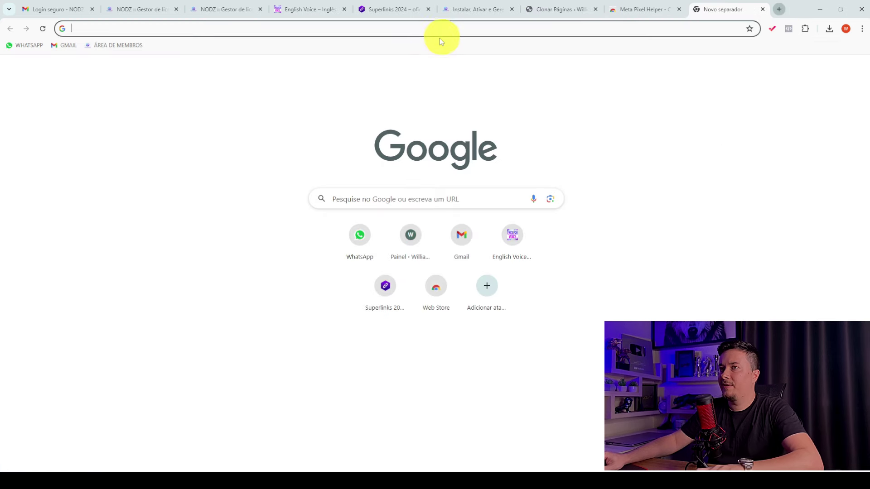
pyautogui.write('https://williandotrafego.com.br/cursodeingles')
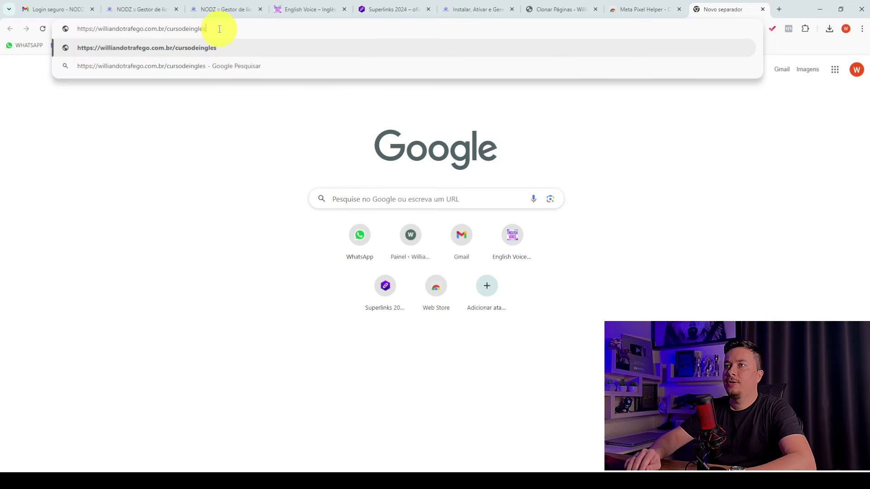
pyautogui.press('Return')
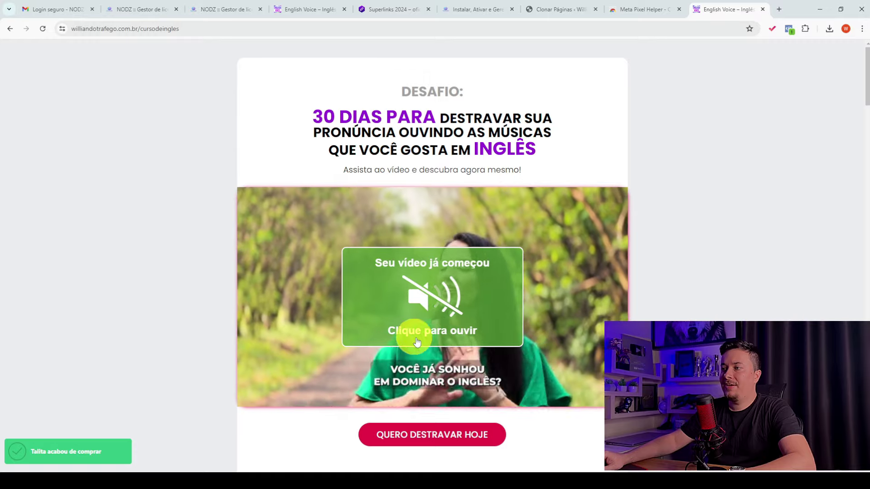
# Step: Examine the cloned English Voice sales page and compare its content and address with the original at englishvoice.fun
pyautogui.scroll(-6, 510, 353)
pyautogui.scroll(-7, 509, 352)
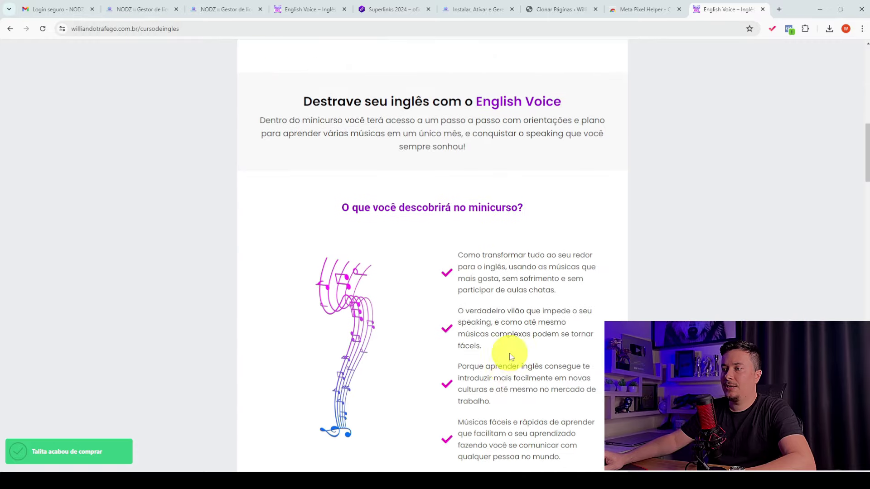
pyautogui.scroll(13, 510, 353)
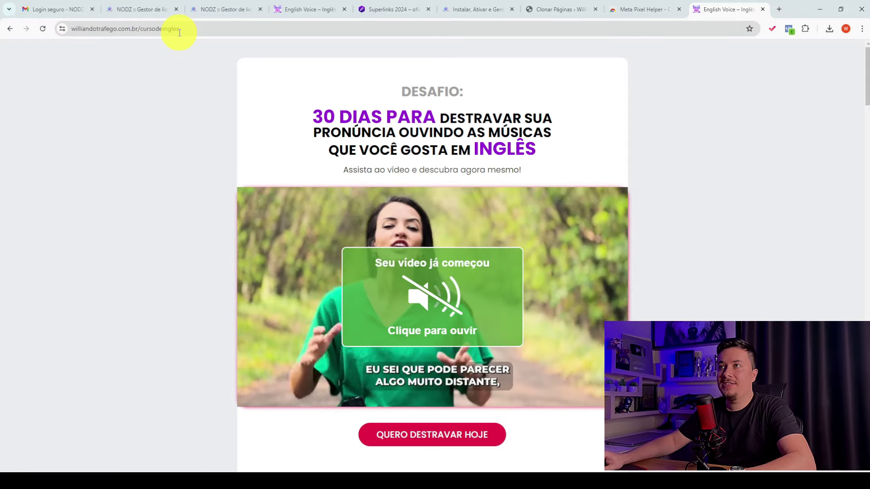
pyautogui.click(302, 8)
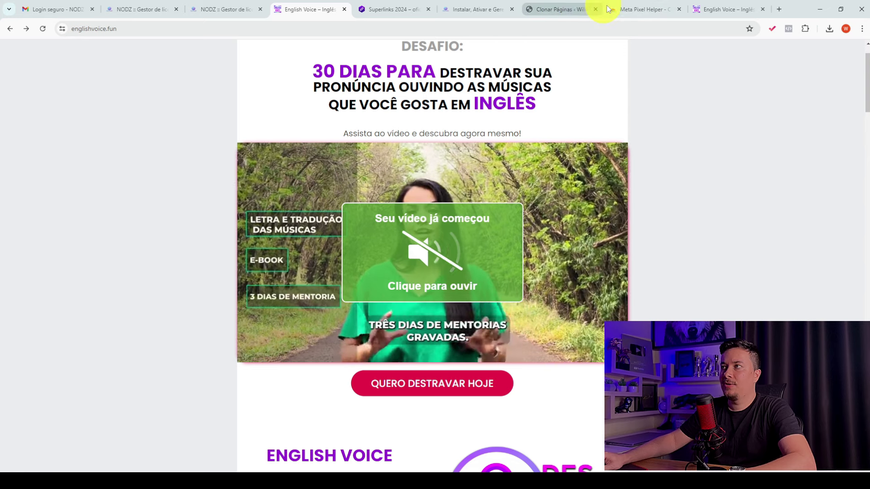
pyautogui.click(720, 10)
pyautogui.scroll(-3, 708, 235)
pyautogui.scroll(3, 708, 235)
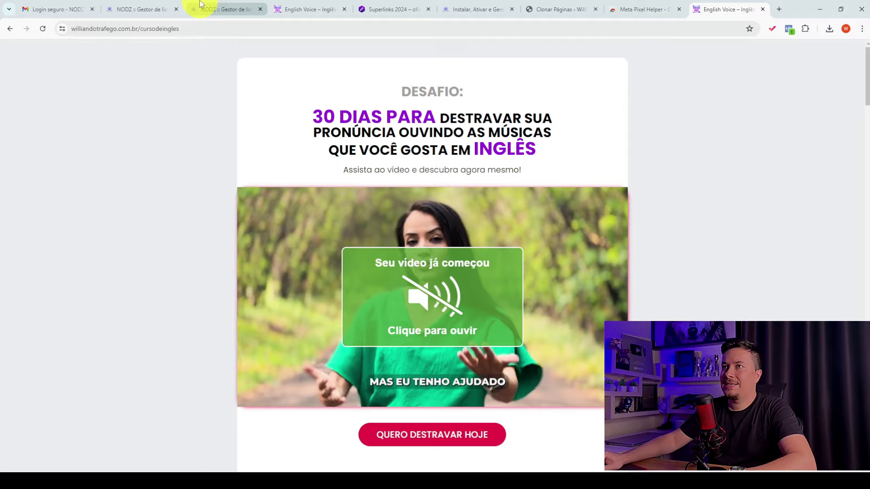
pyautogui.click(323, 2)
pyautogui.click(750, 4)
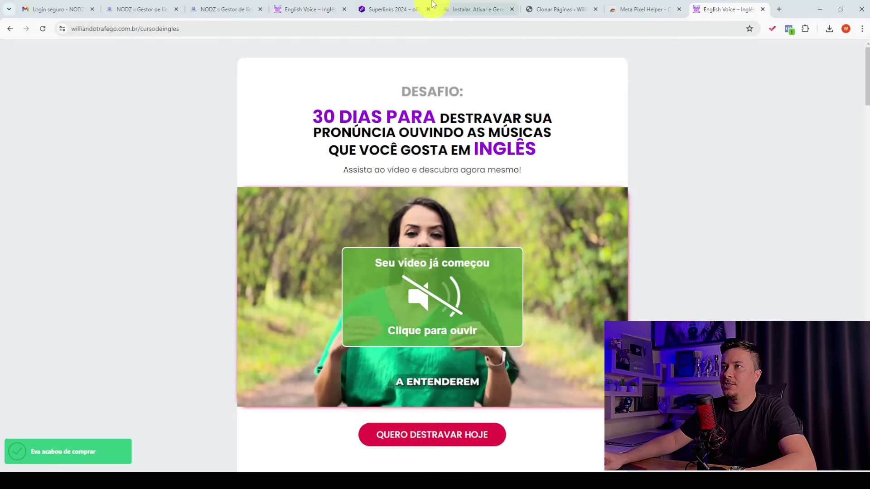
pyautogui.scroll(-3, 670, 318)
pyautogui.scroll(1, 682, 318)
pyautogui.scroll(-5, 676, 318)
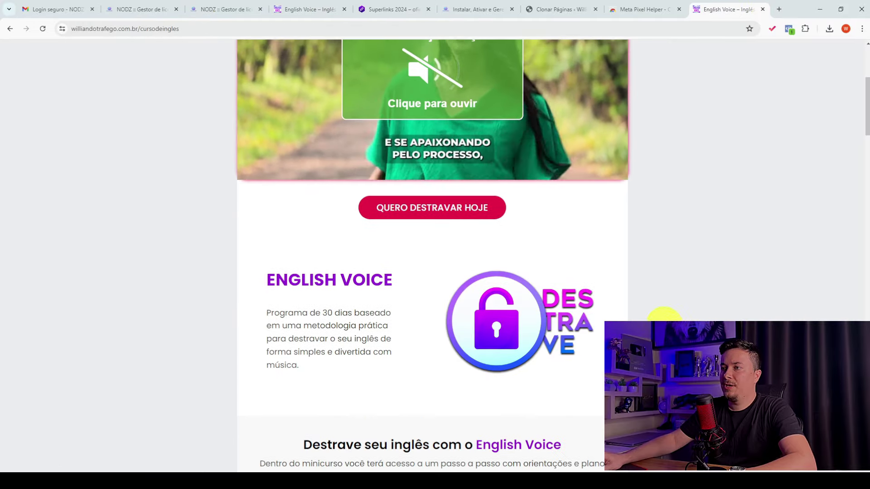
pyautogui.scroll(7, 643, 315)
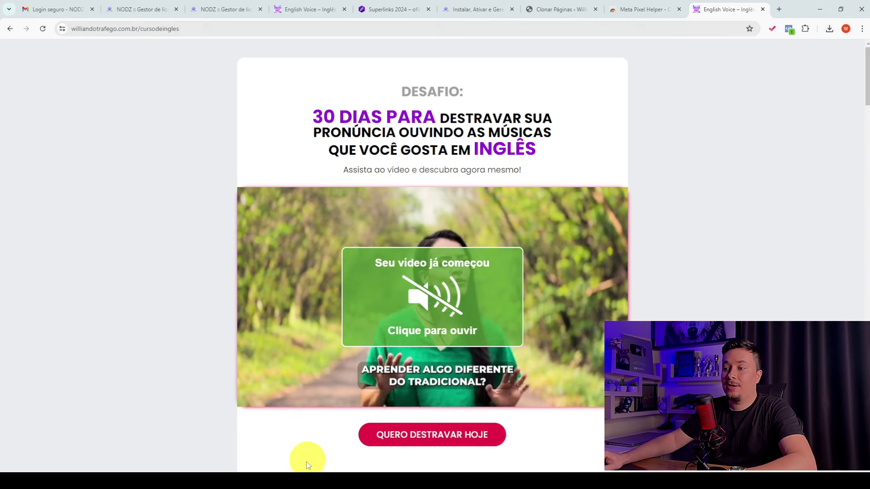
# Step: Switch to the Paint diagram, undo the red circle and arrows, and draw a red circle around the PÁG. INICIAL box
pyautogui.click(297, 480)
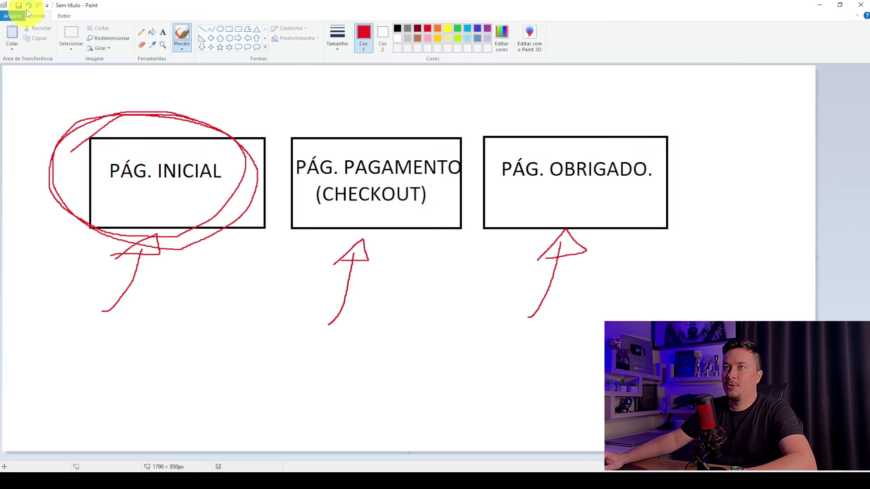
pyautogui.click(29, 6)
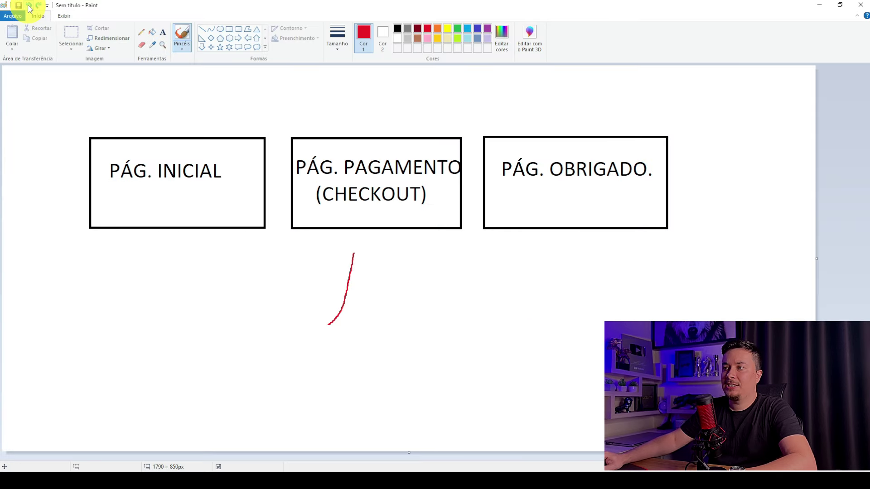
pyautogui.moveTo(152, 131)
pyautogui.mouseDown()
pyautogui.moveTo(181, 225)
pyautogui.moveTo(111, 120)
pyautogui.mouseUp()
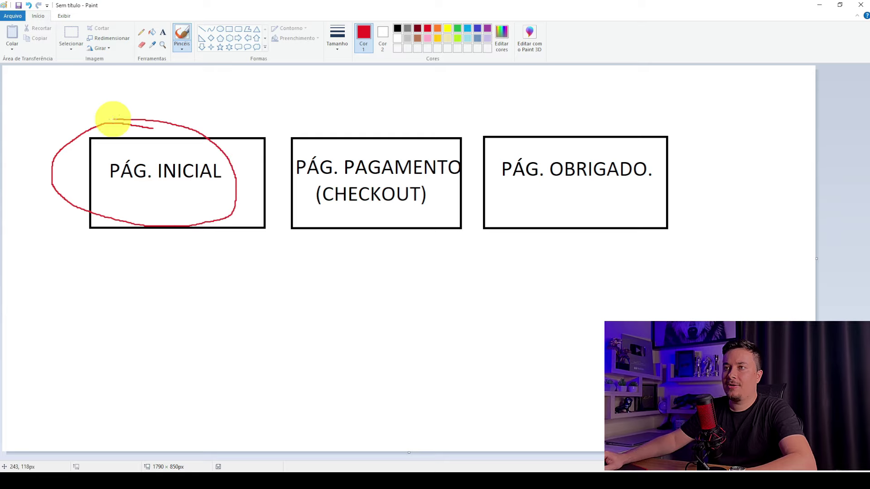
# Step: Switch back to the cloned sales page in Chrome and check its pixel with Meta Pixel Helper
pyautogui.moveTo(277, 481)
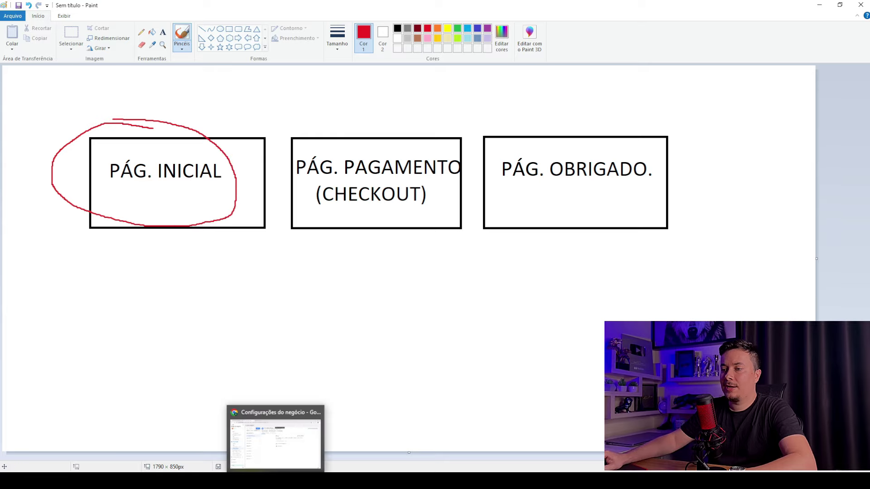
pyautogui.click(231, 442)
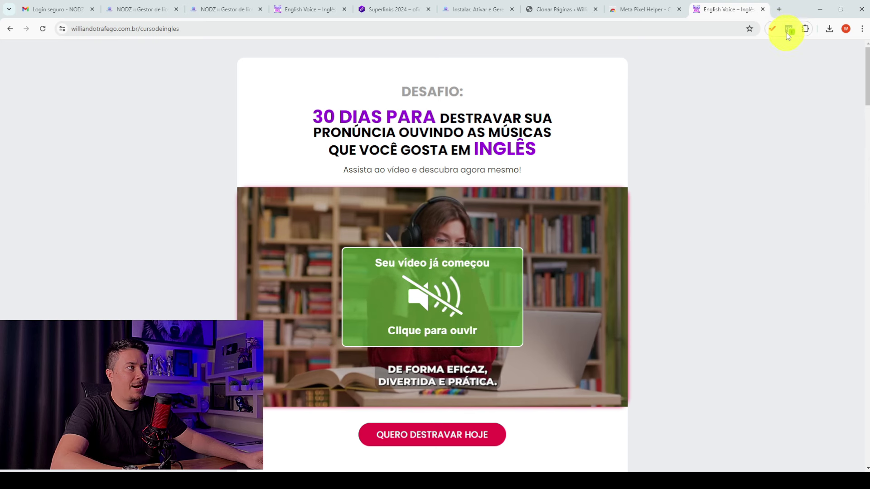
pyautogui.click(789, 30)
pyautogui.click(790, 33)
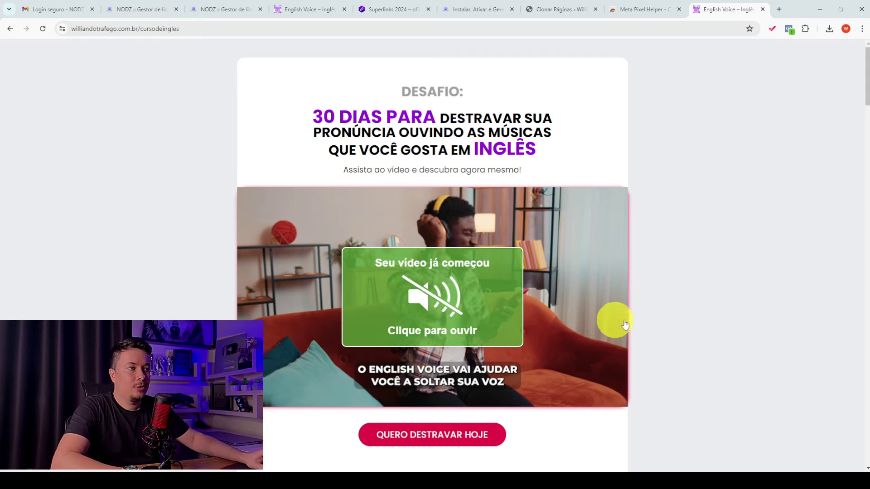
# Step: Check the cloned page with Meta Pixel Helper and compare its pixel ID with PIXEL CURSO DE INGLES 02 in the Meta business settings
pyautogui.scroll(-5, 635, 299)
pyautogui.scroll(5, 648, 279)
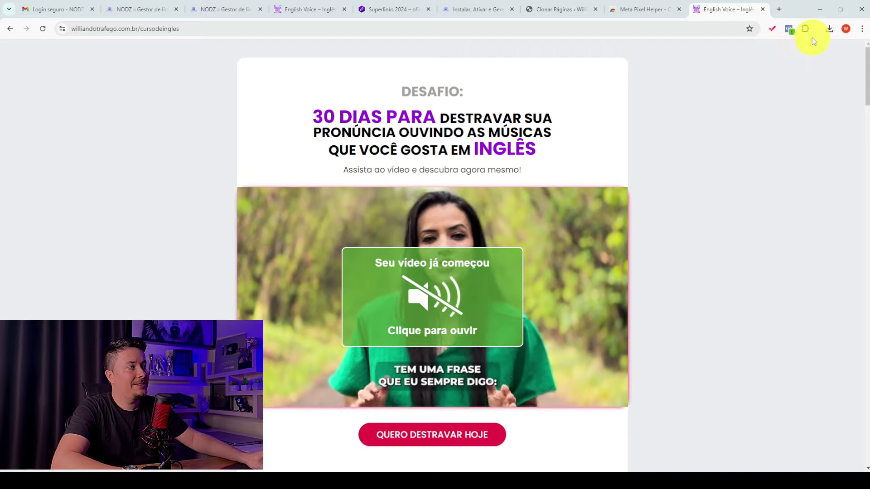
pyautogui.click(789, 29)
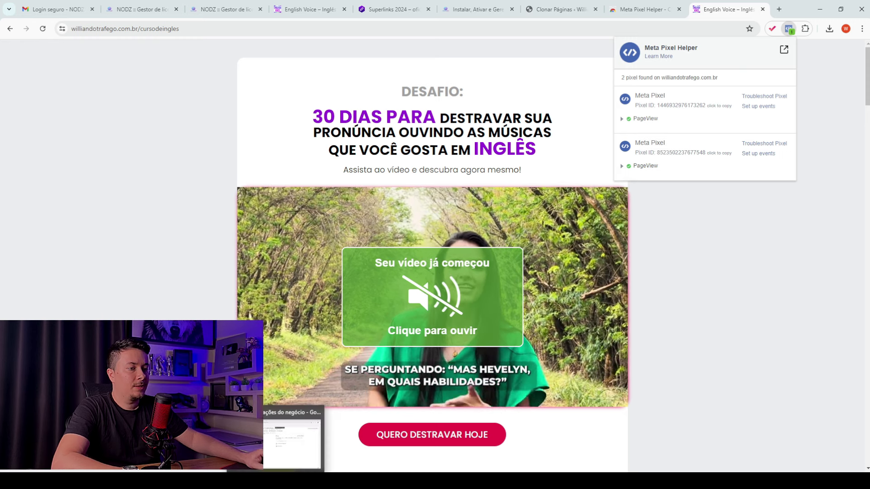
pyautogui.click(294, 442)
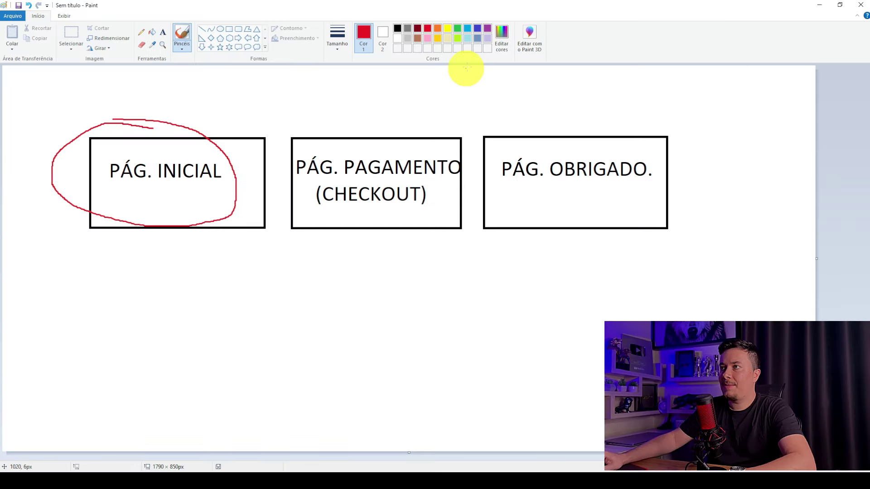
# Step: Draw a green check mark below the PÁG. INICIAL box in Paint and revisit PIXEL CURSO DE INGLES 02 in the Meta business settings
pyautogui.moveTo(113, 256); pyautogui.dragTo(154, 310)
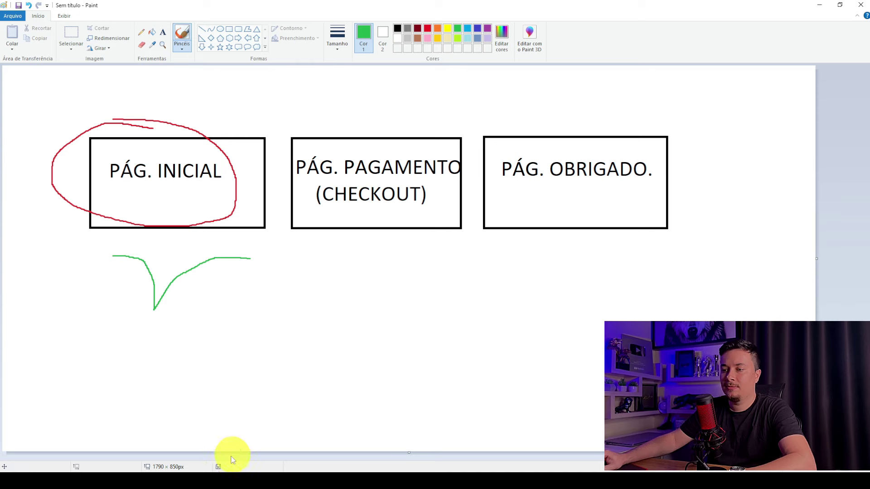
pyautogui.moveTo(218, 467)
pyautogui.click(250, 448)
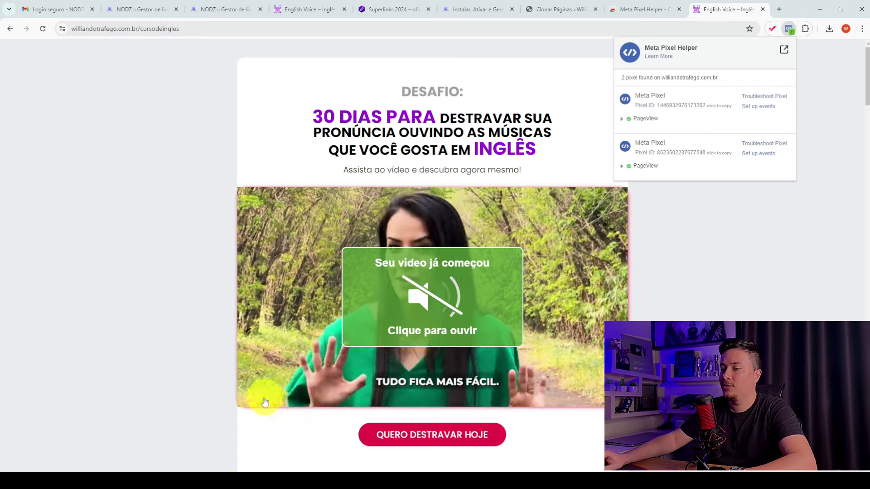
pyautogui.click(279, 471)
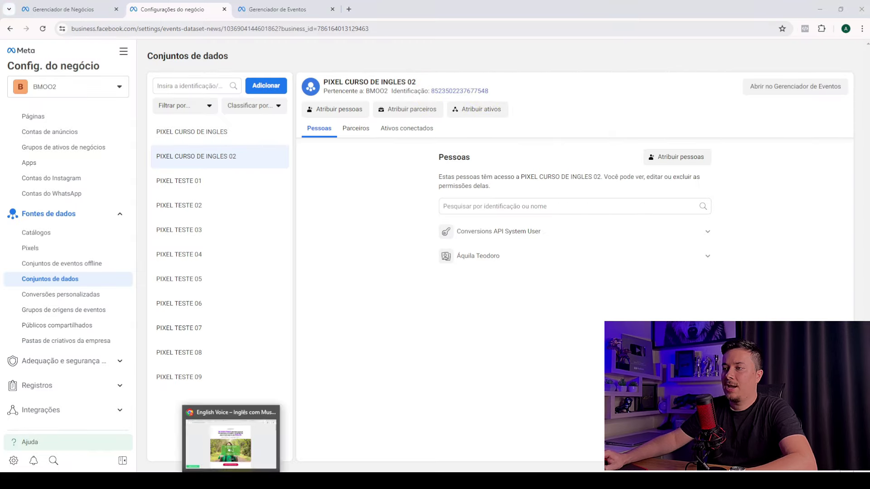
pyautogui.click(232, 435)
# Step: Open the checkout through the cloned page's QUERO DESTRAVAR HOJE link and check its pixels with Meta Pixel Helper
pyautogui.scroll(-2, 596, 397)
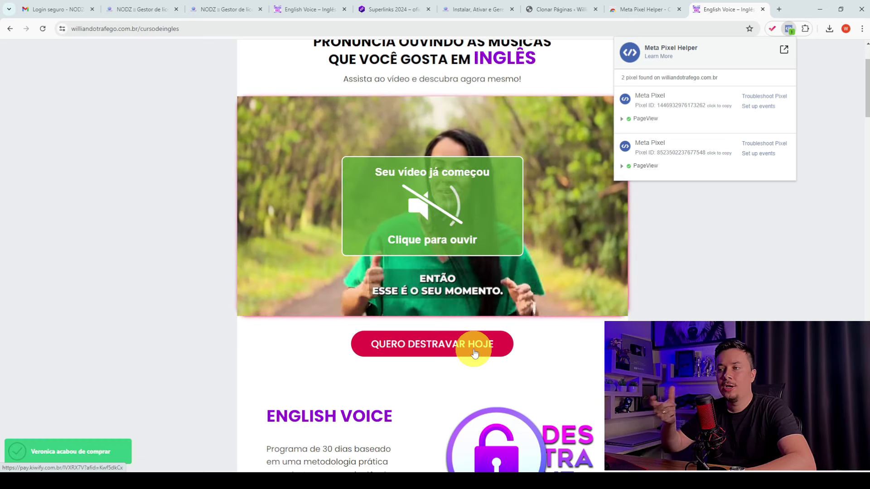
pyautogui.click(430, 347)
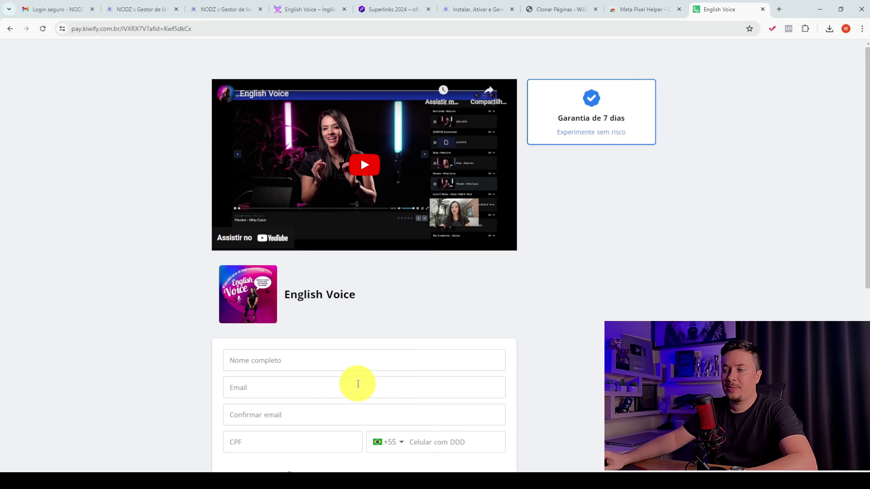
pyautogui.scroll(-2, 356, 385)
pyautogui.scroll(2, 375, 349)
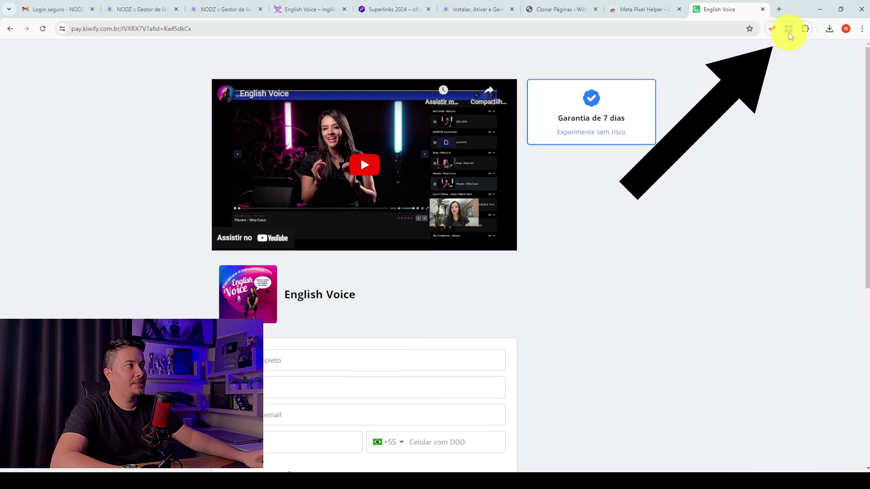
pyautogui.click(789, 33)
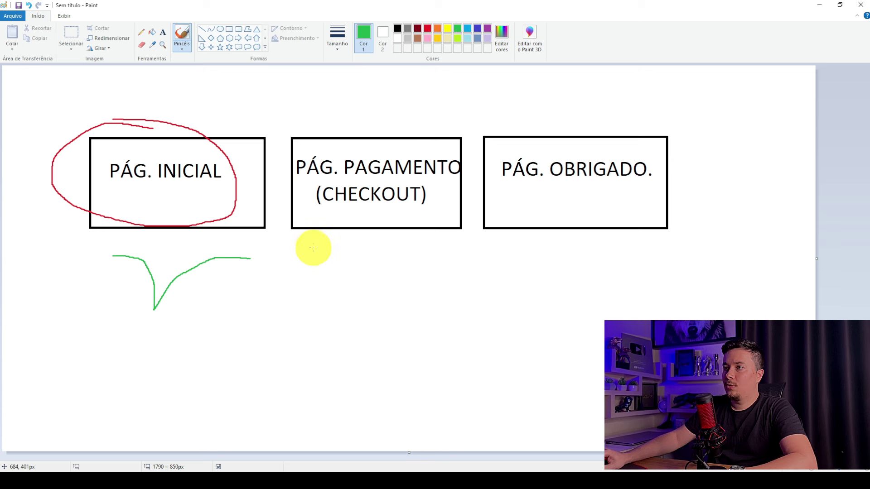
# Step: Draw green check marks below the PÁG. PAGAMENTO (CHECKOUT) and PÁG. OBRIGADO boxes in Paint, and return to the checkout in Chrome
pyautogui.moveTo(314, 243)
pyautogui.mouseDown()
pyautogui.moveTo(342, 270)
pyautogui.moveTo(434, 255)
pyautogui.mouseUp()
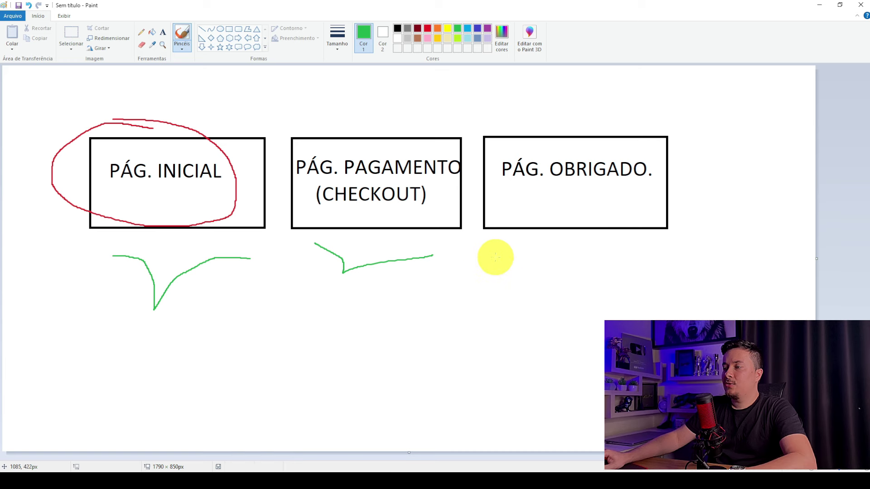
pyautogui.moveTo(497, 244)
pyautogui.mouseDown()
pyautogui.moveTo(516, 279)
pyautogui.moveTo(629, 251)
pyautogui.mouseUp()
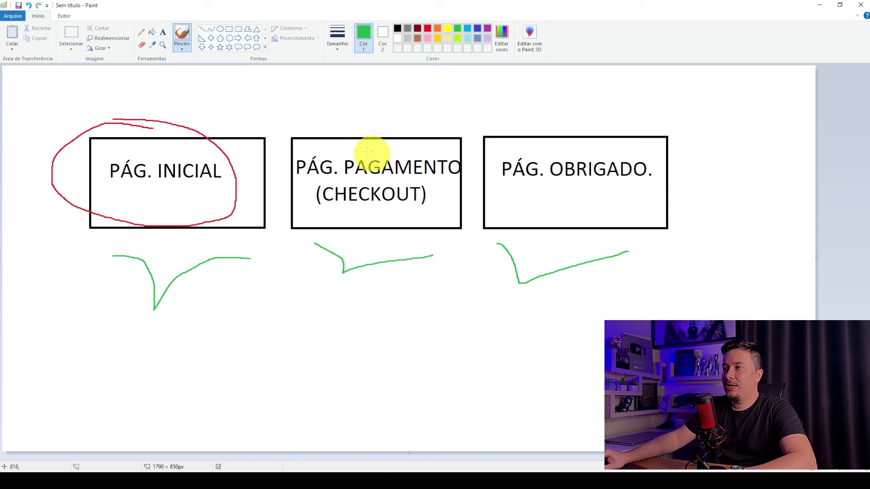
pyautogui.click(264, 447)
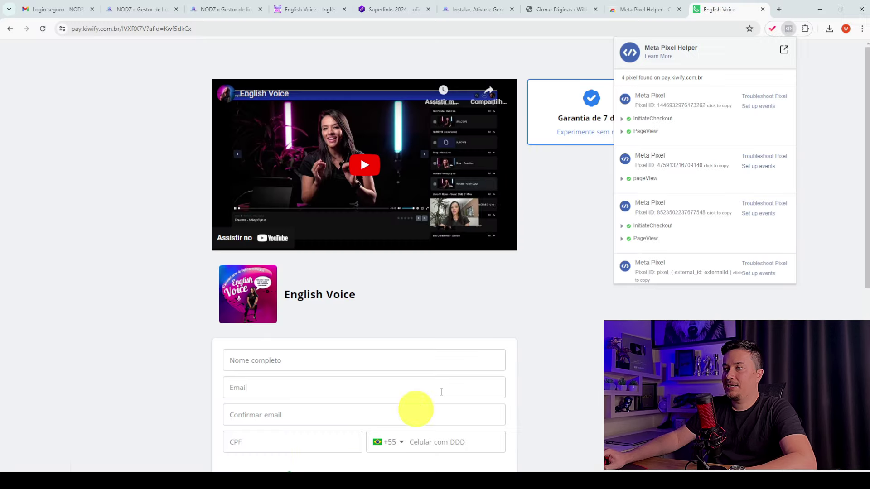
# Step: Look over the English Voice checkout form, and close the checkout and Meta Pixel Helper store tabs
pyautogui.scroll(-3, 594, 321)
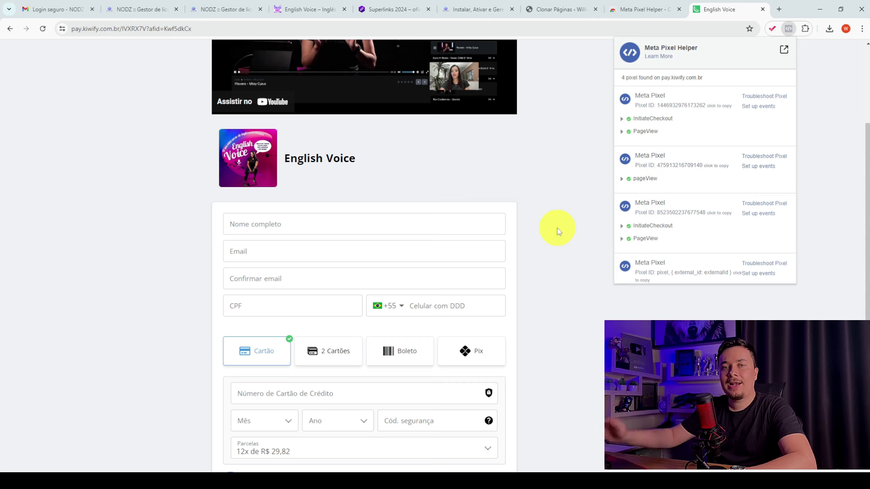
pyautogui.click(577, 205)
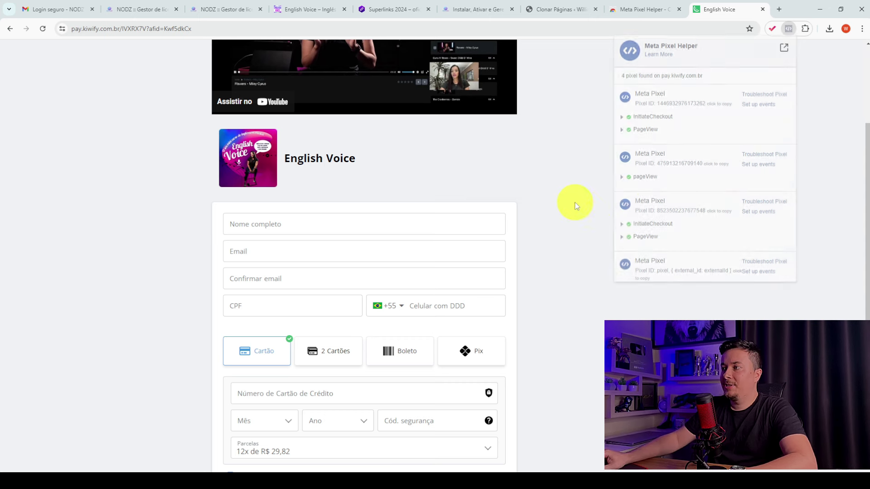
pyautogui.moveTo(314, 474)
pyautogui.click(299, 435)
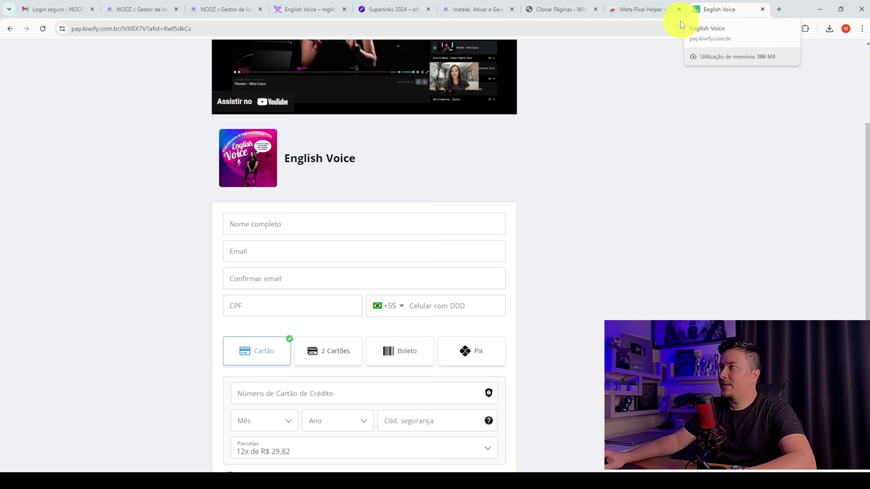
pyautogui.click(763, 10)
pyautogui.click(761, 9)
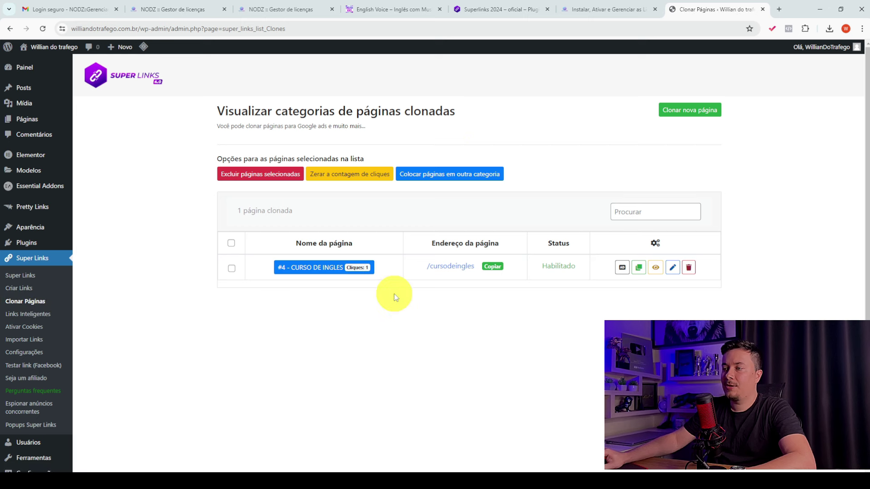
pyautogui.click(496, 271)
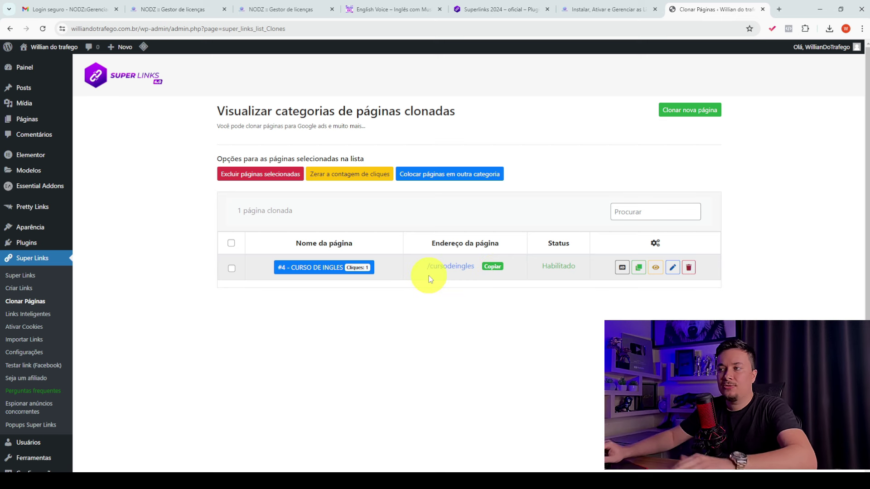
pyautogui.click(499, 272)
pyautogui.click(781, 14)
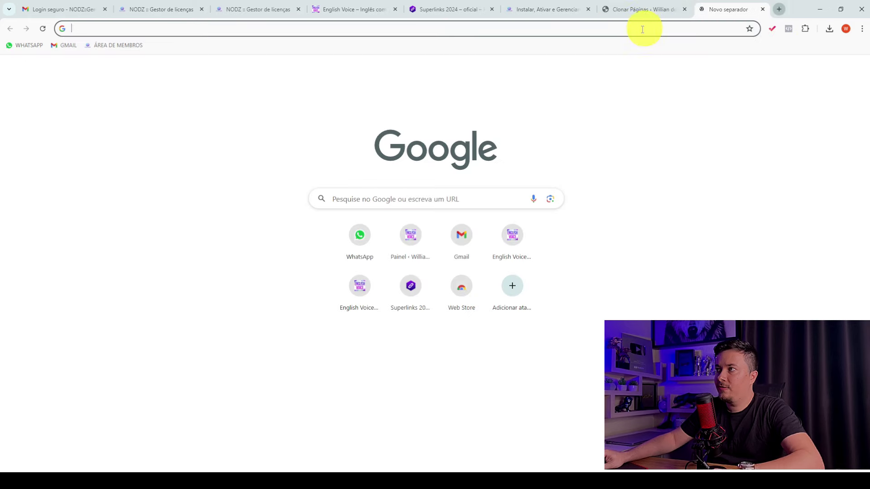
pyautogui.write('https://williandotrafego.com.br/cursodeingles')
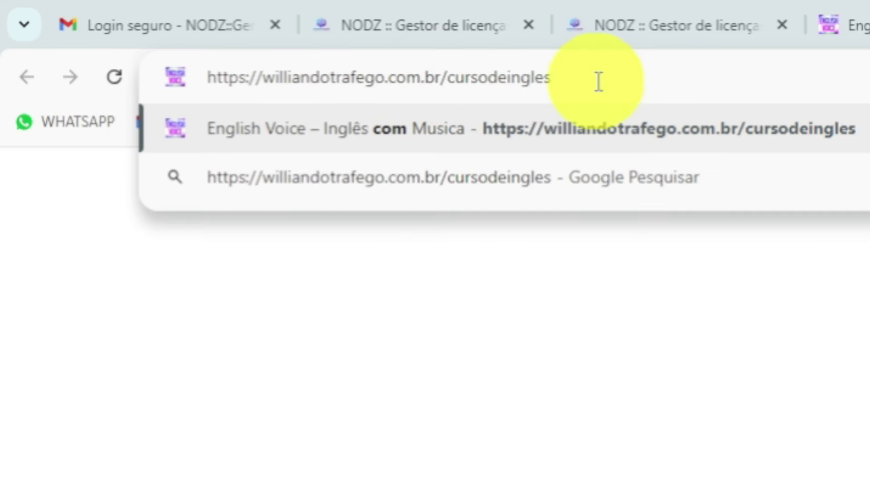
pyautogui.hotkey('ctrl', 'a')
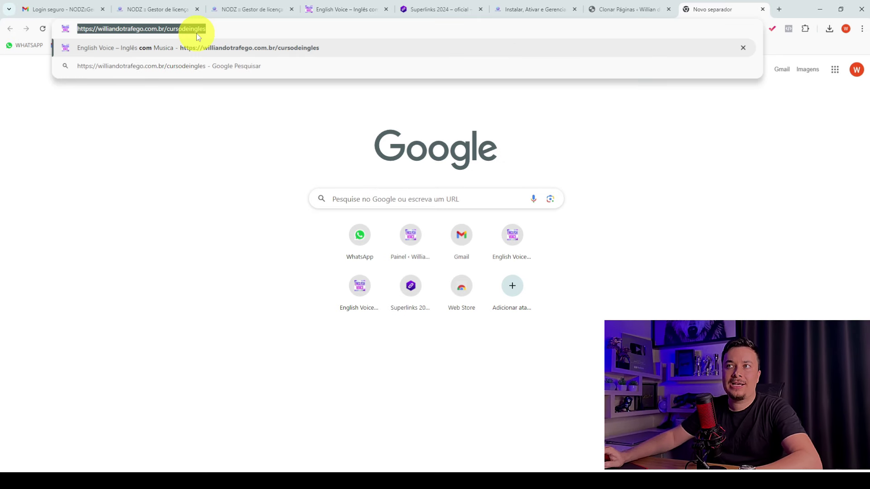
# Step: Return to the Super Links list of cloned pages in WordPress
pyautogui.moveTo(137, 15)
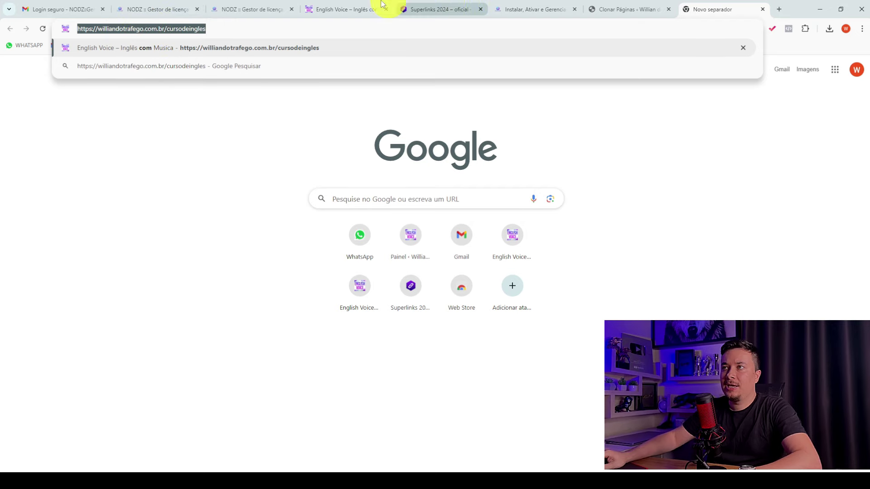
pyautogui.click(433, 9)
pyautogui.click(533, 9)
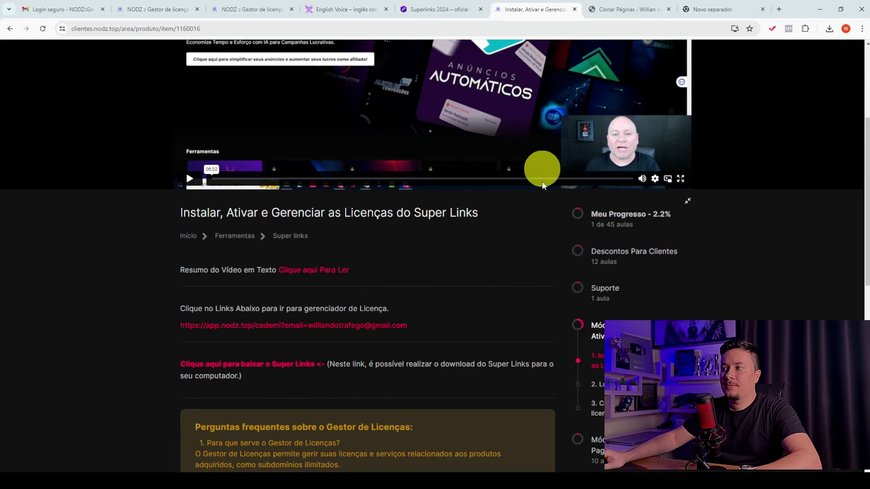
pyautogui.click(613, 5)
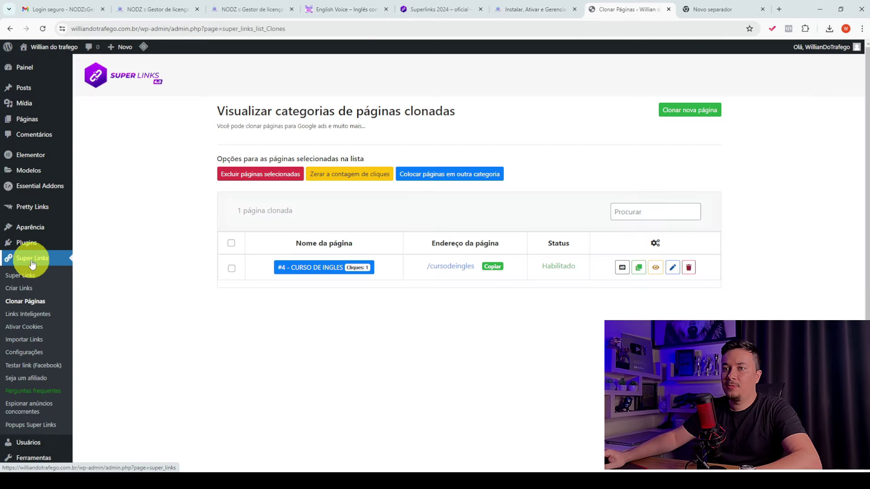